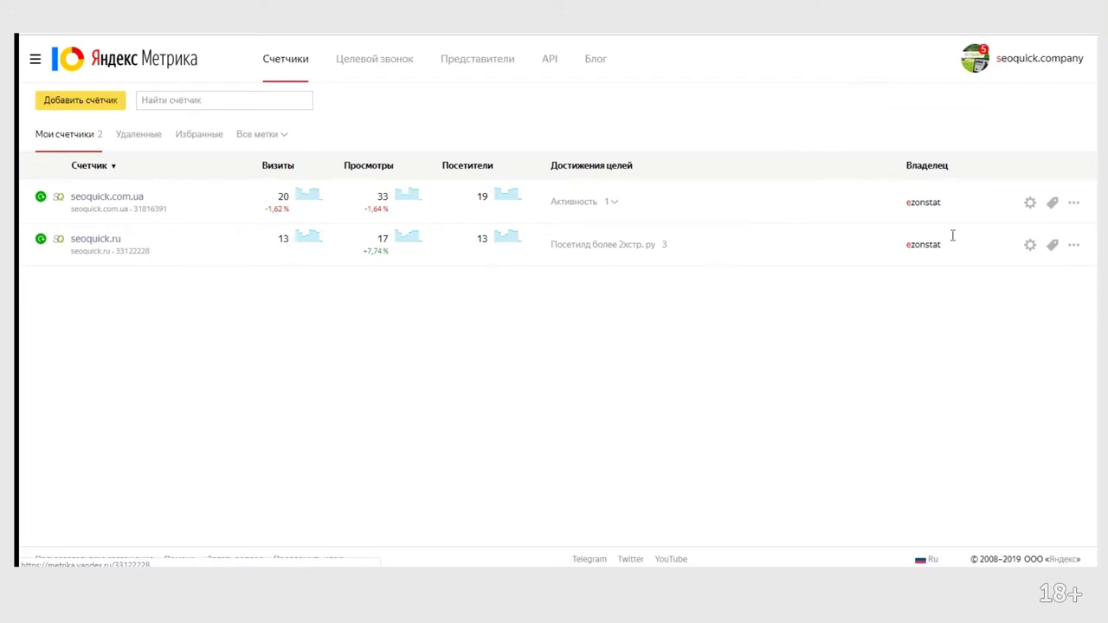
Open the seoquick.ru counter and its standard audience report "Время на сайте"
left_click(1029, 247)
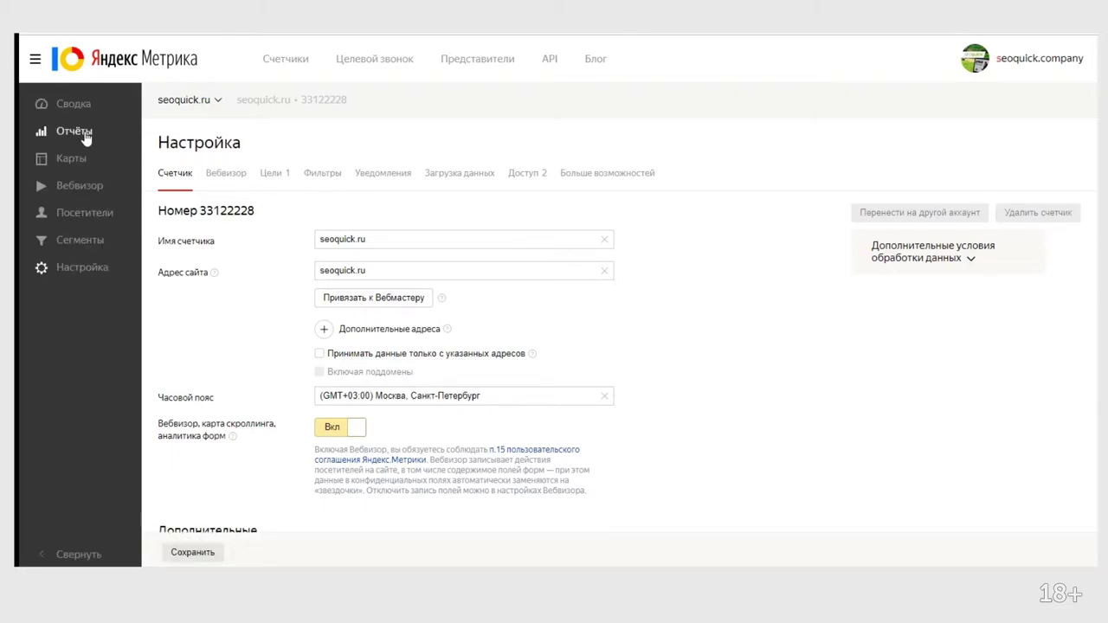
left_click(84, 137)
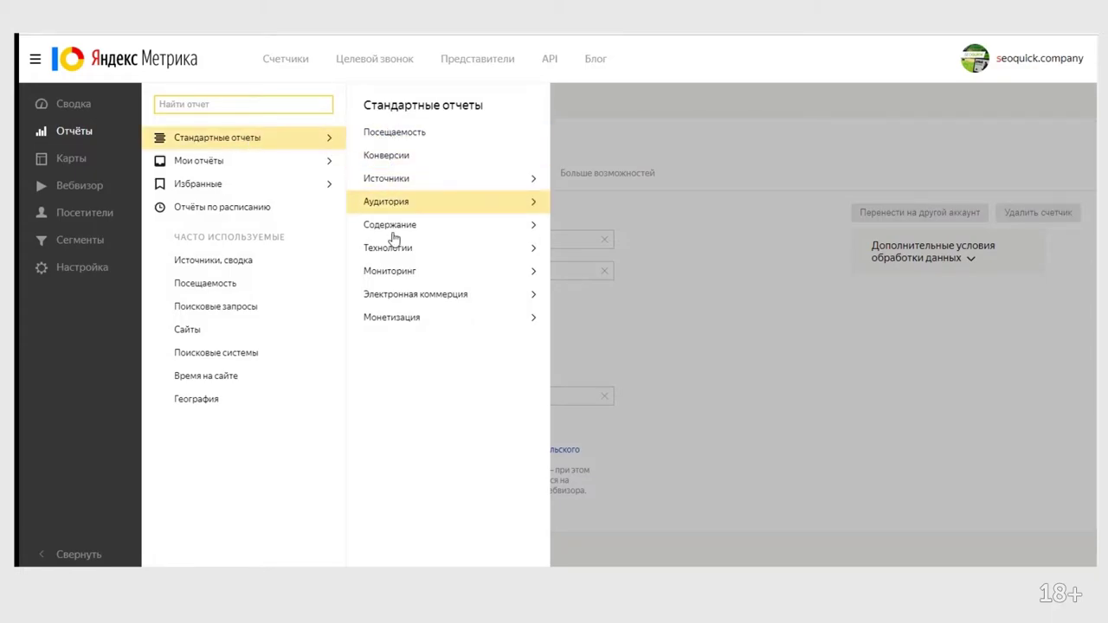
mouse_move(426, 209)
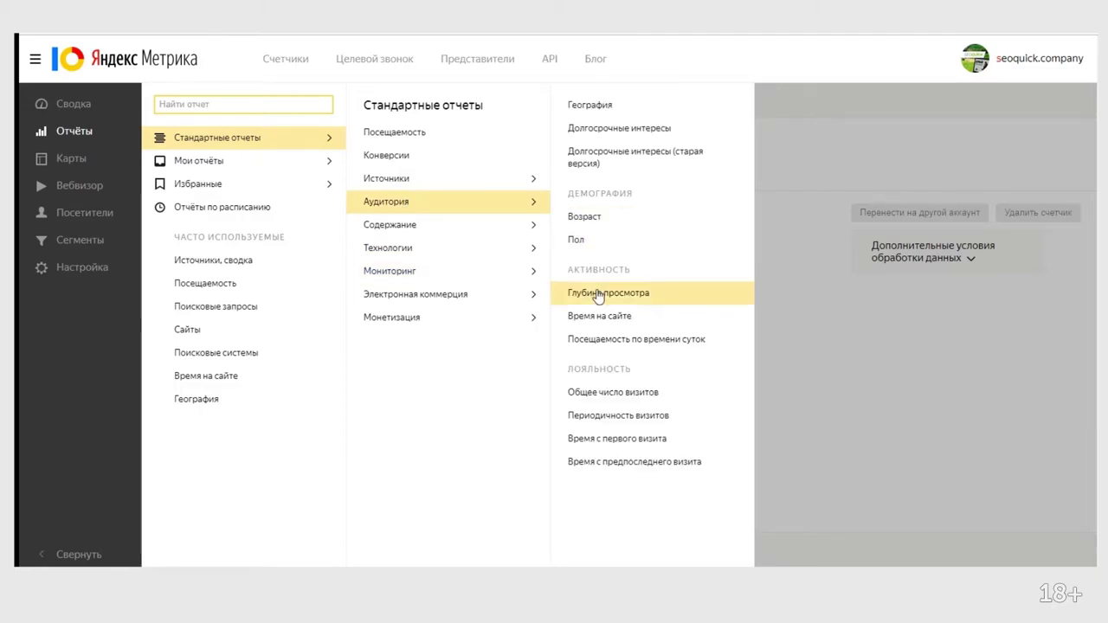
left_click(610, 316)
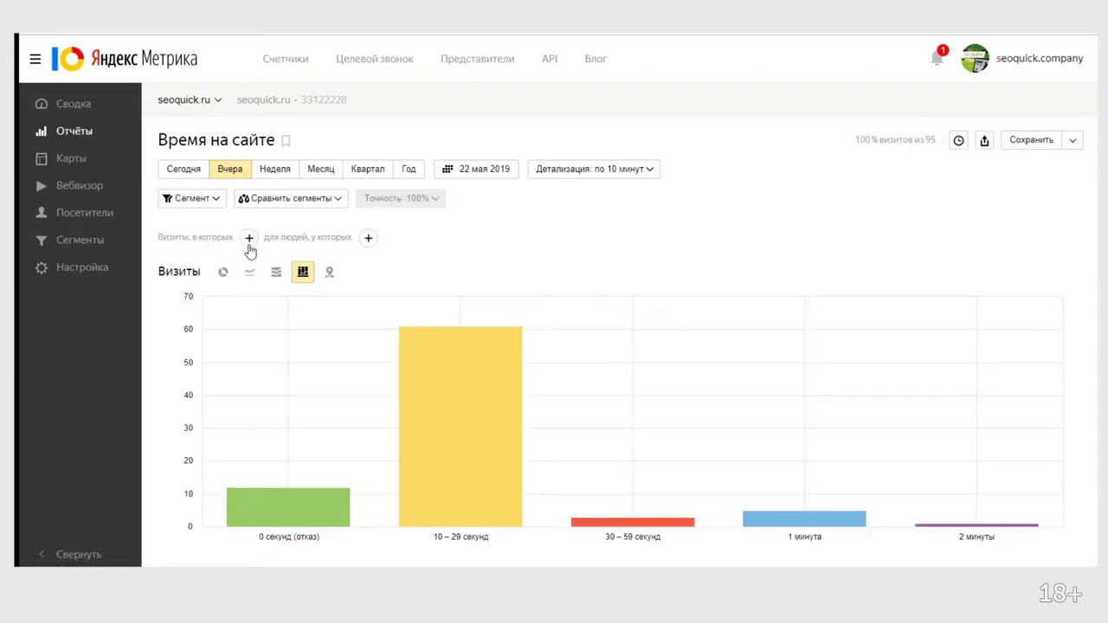
Add a visit behaviour condition so the report covers only visits with "Время на сайте" greater (Больше) than 3 minutes
left_click(248, 239)
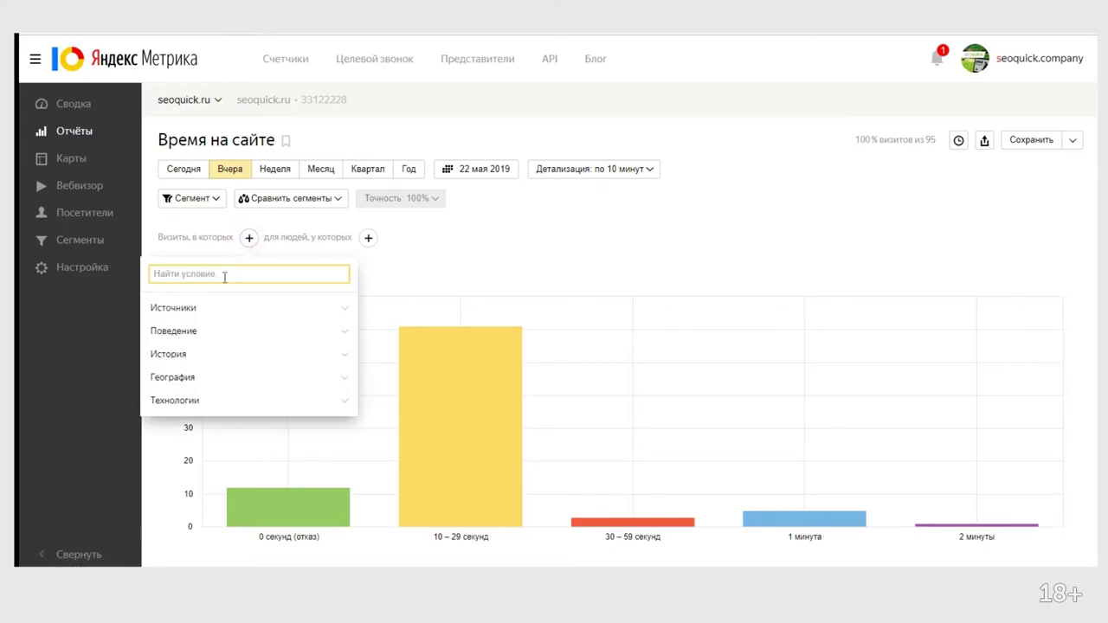
left_click(206, 333)
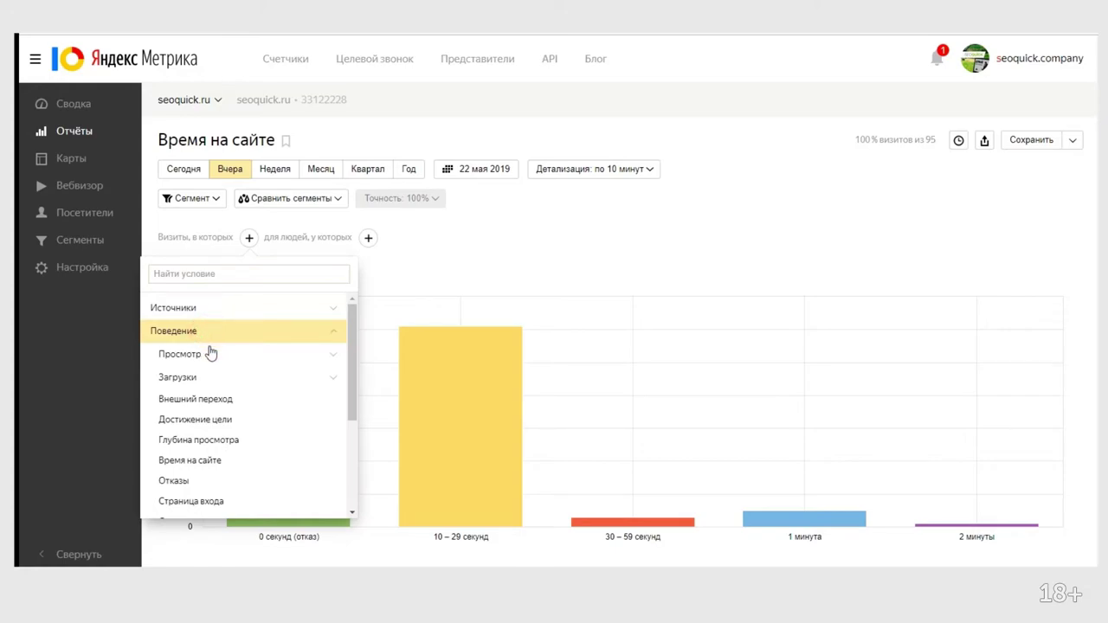
left_click(206, 469)
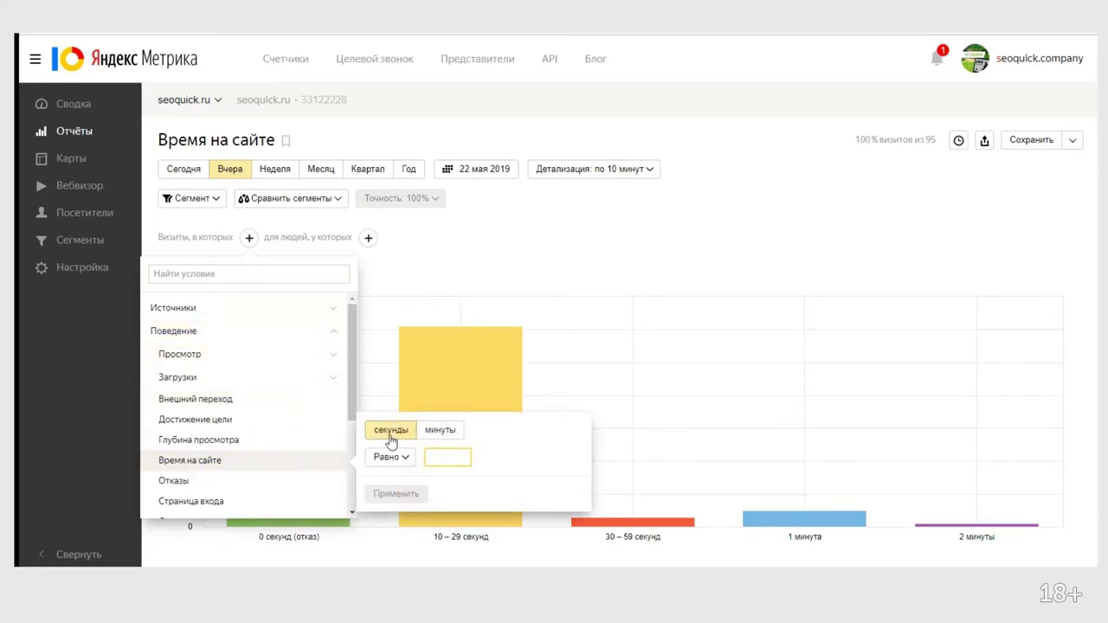
left_click(441, 431)
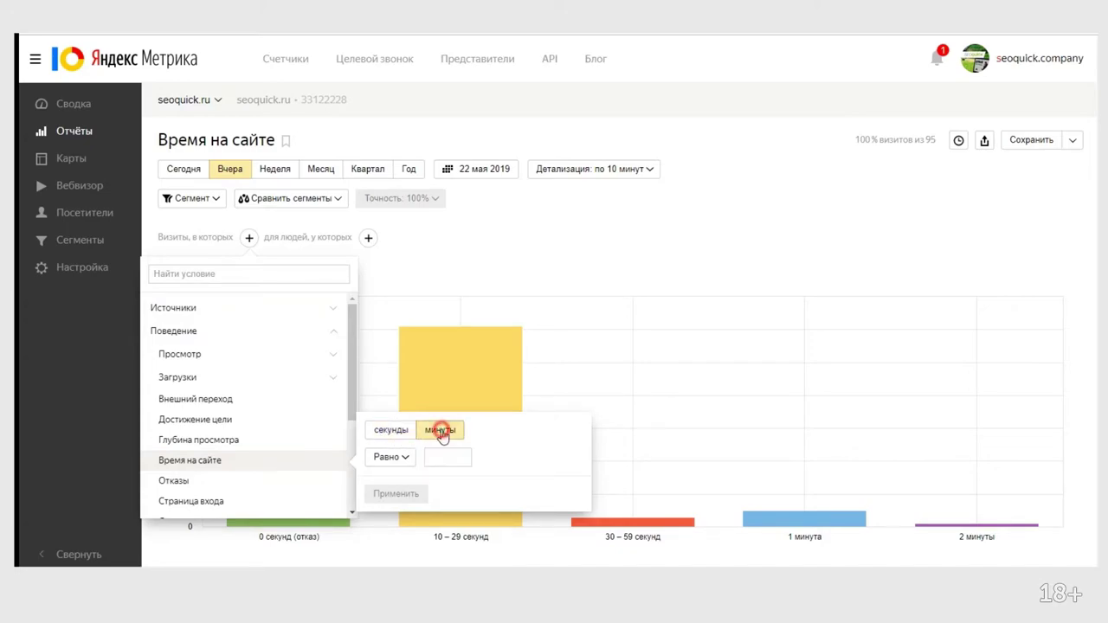
left_click(394, 463)
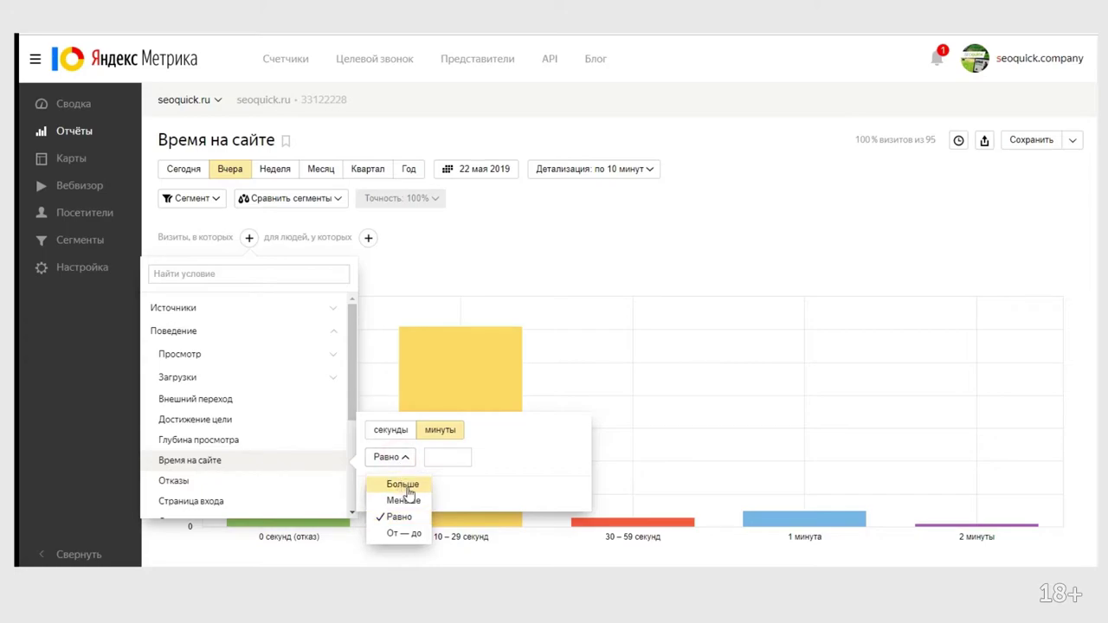
left_click(403, 485)
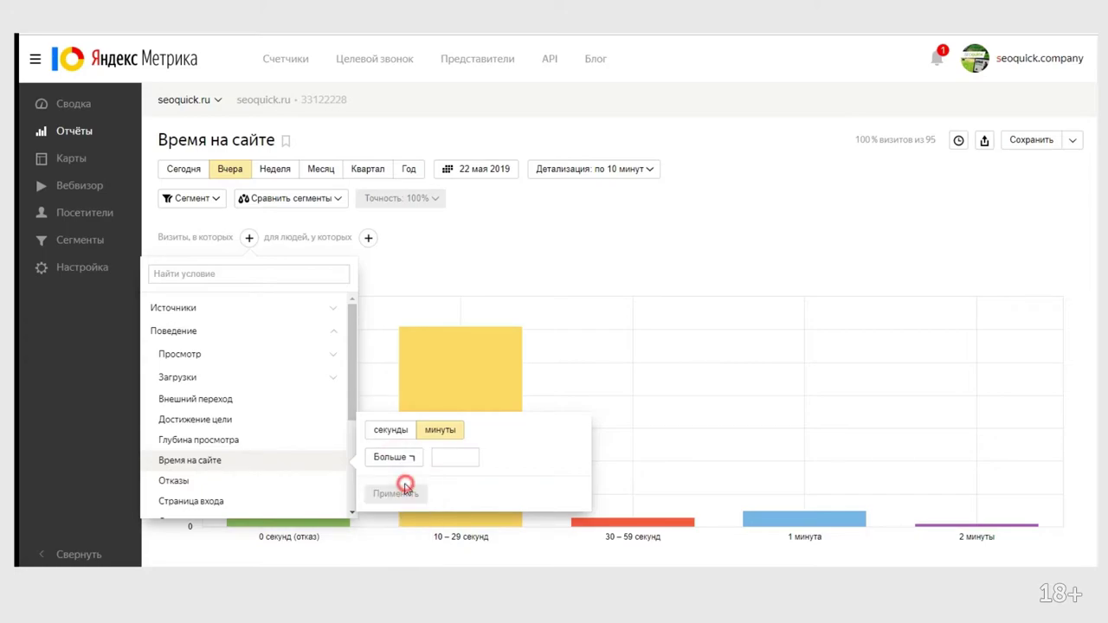
left_click(442, 459)
type("3")
left_click(391, 495)
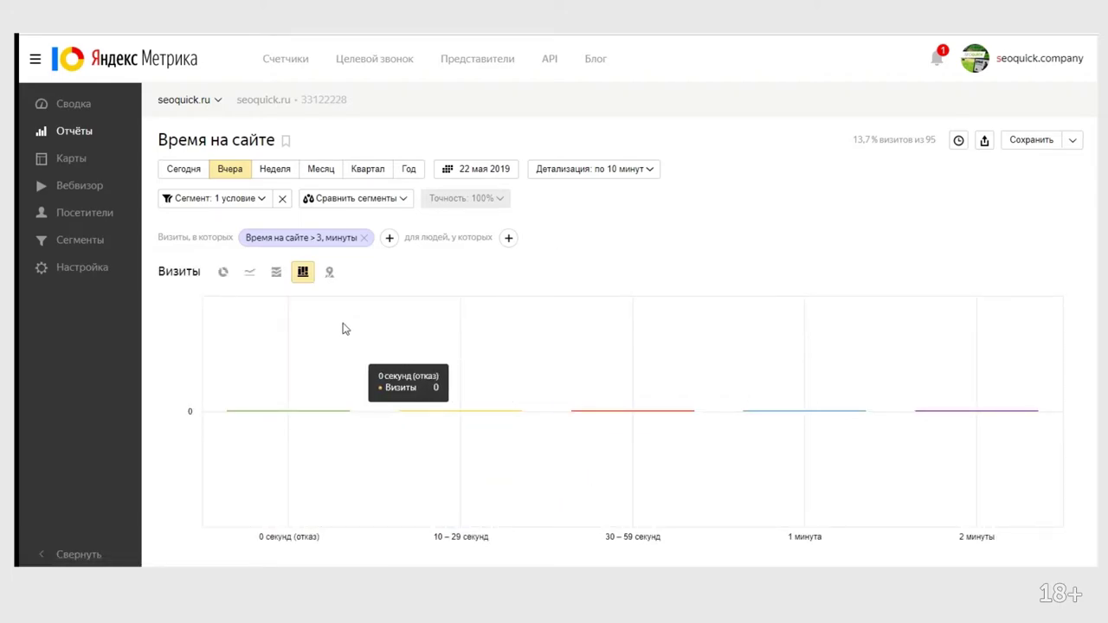
Save the current condition as a new segment named "Больше 3 мин."
left_click(237, 204)
left_click(198, 289)
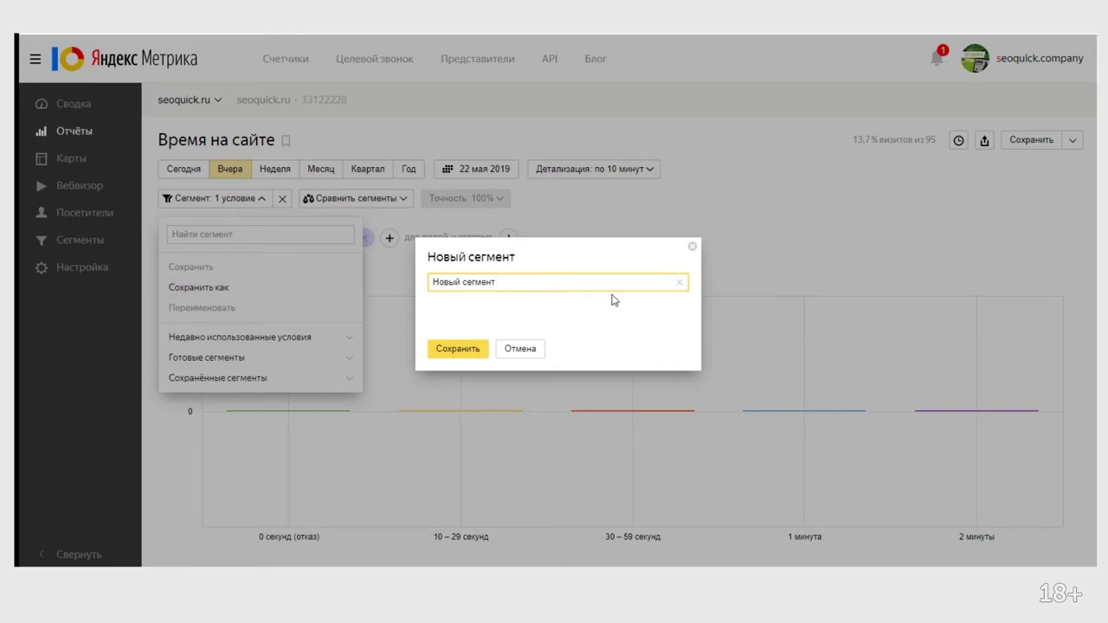
left_click(681, 286)
type("Больше 3 мин.")
left_click(481, 350)
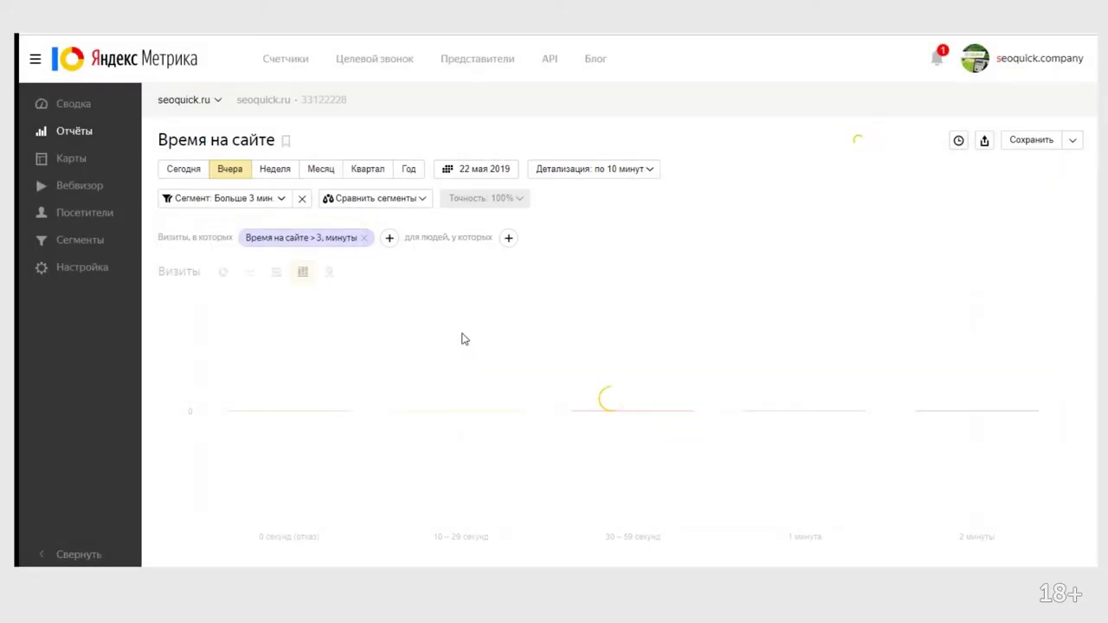
mouse_move(432, 323)
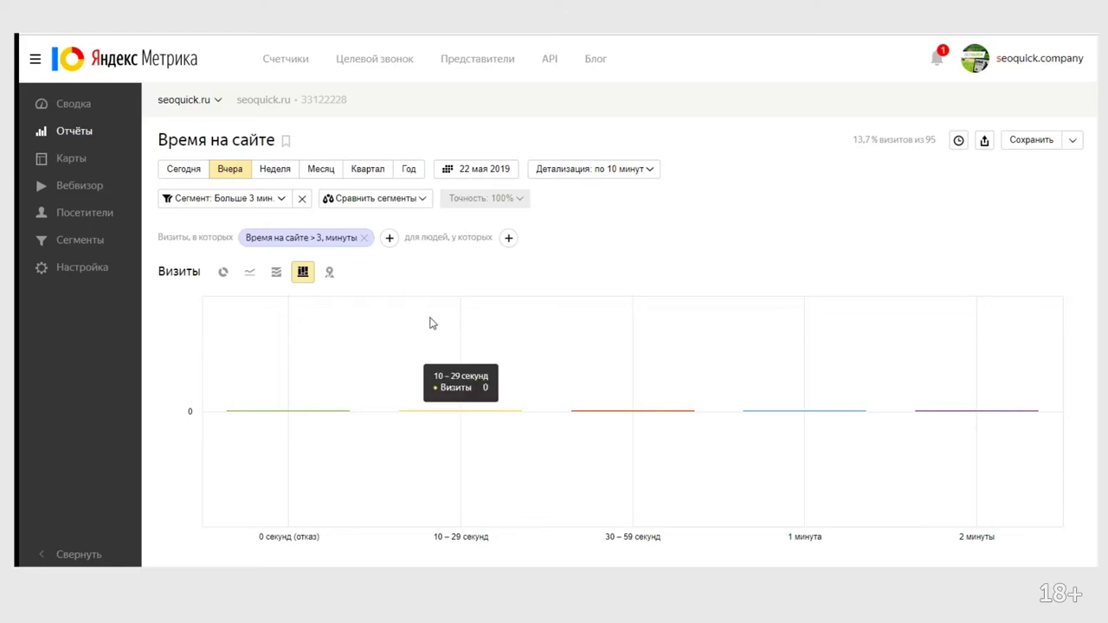
Open the "Страницы входа" content report and remove the carried-over time-on-site condition from it
left_click(87, 135)
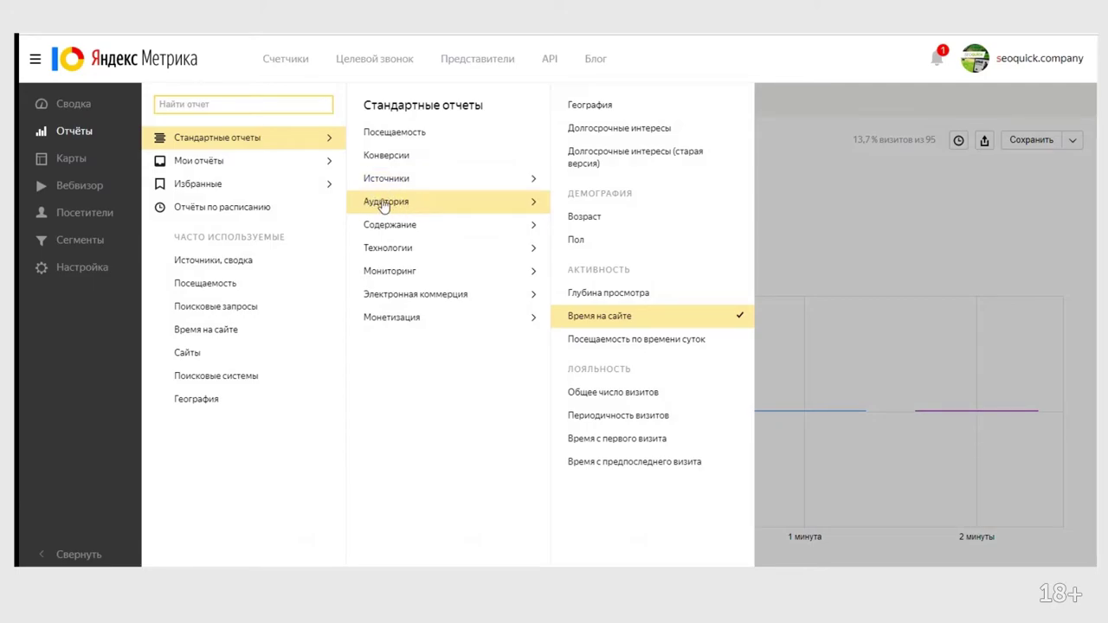
mouse_move(396, 227)
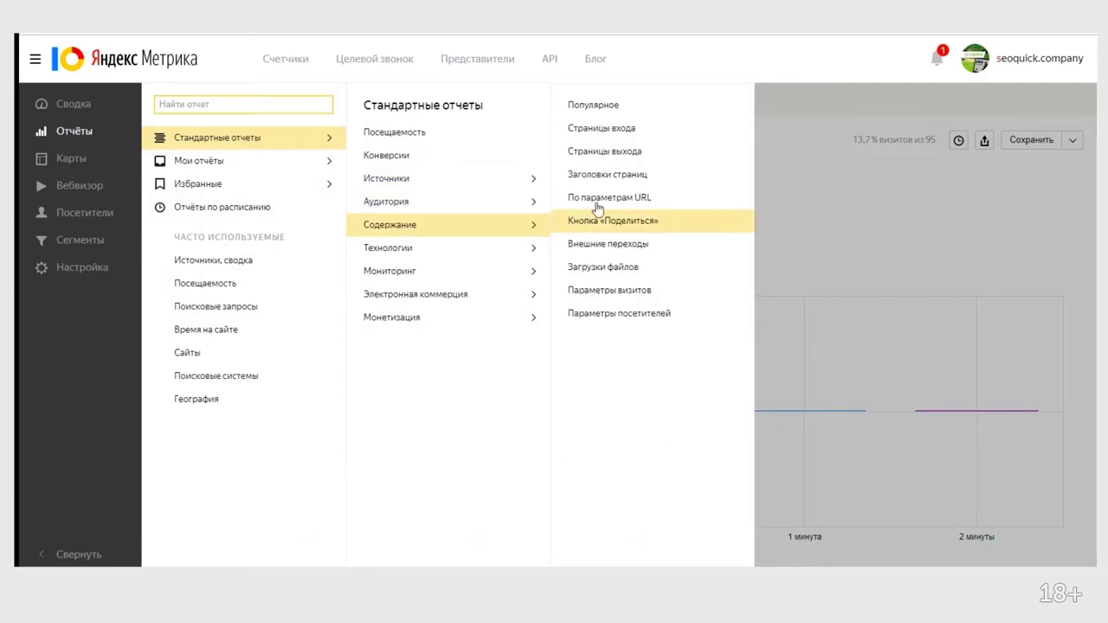
left_click(628, 130)
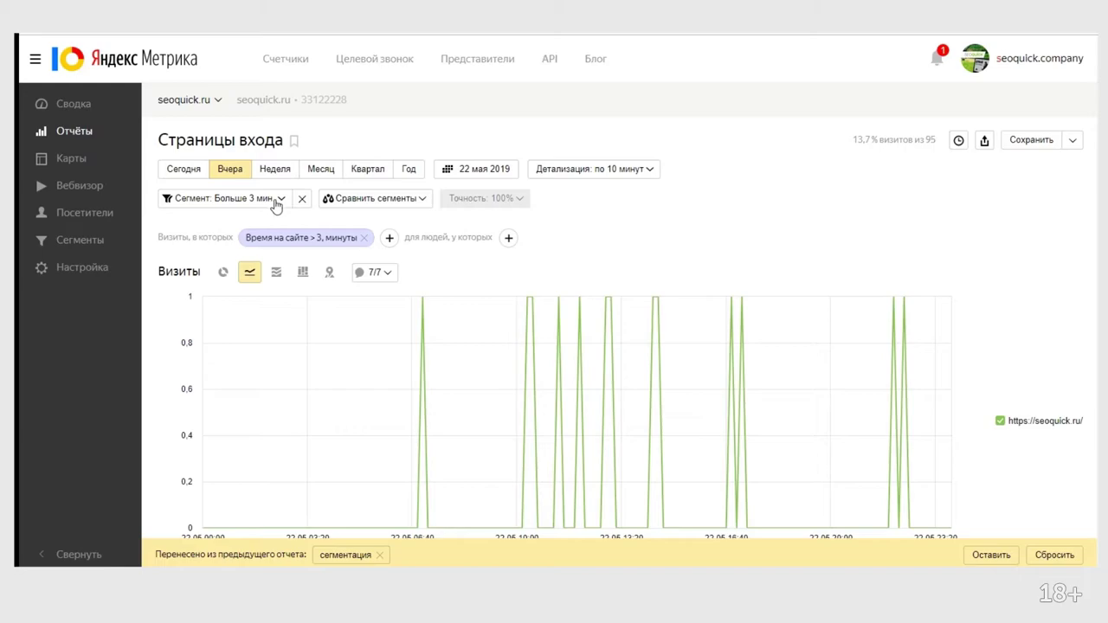
left_click(368, 238)
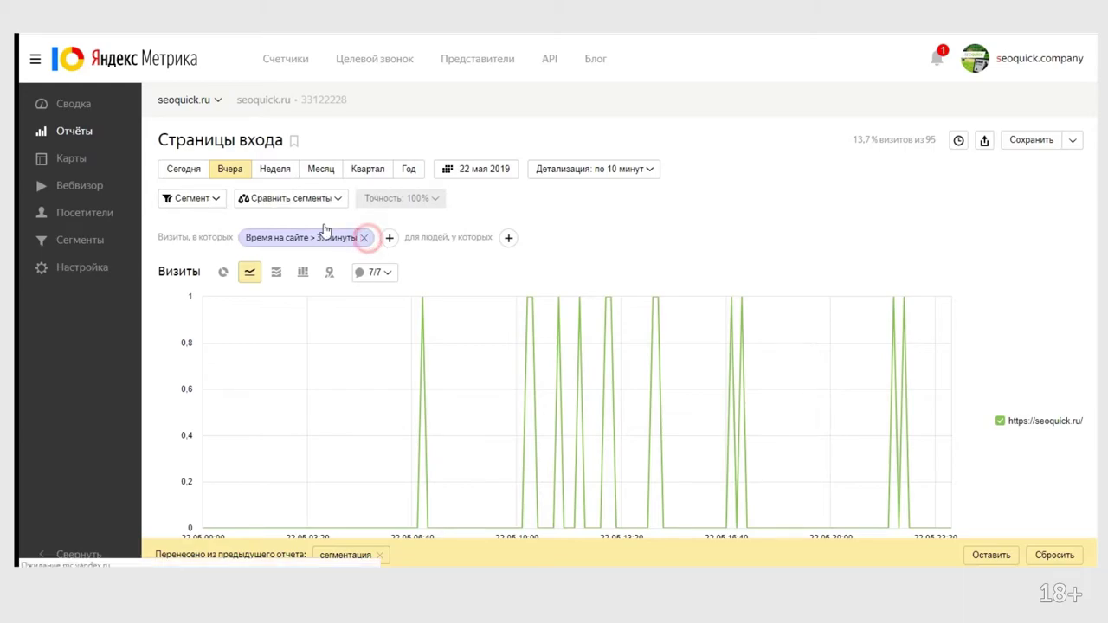
left_click(217, 202)
left_click(547, 230)
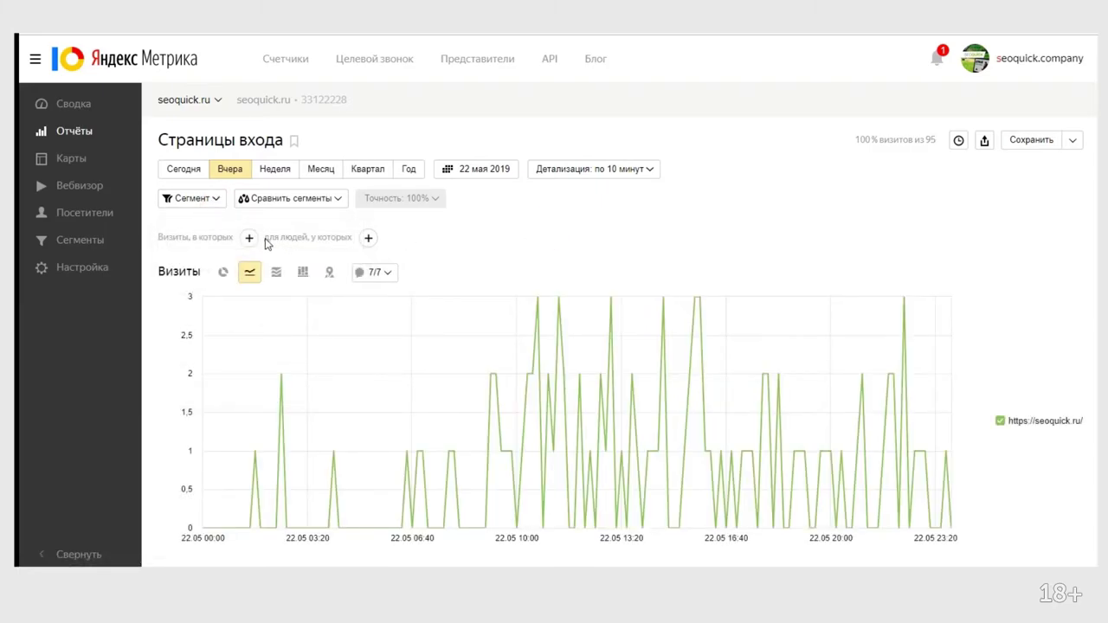
Look through the visit behaviour conditions and open the "Просмотр URL" condition under "Просмотр"
left_click(250, 239)
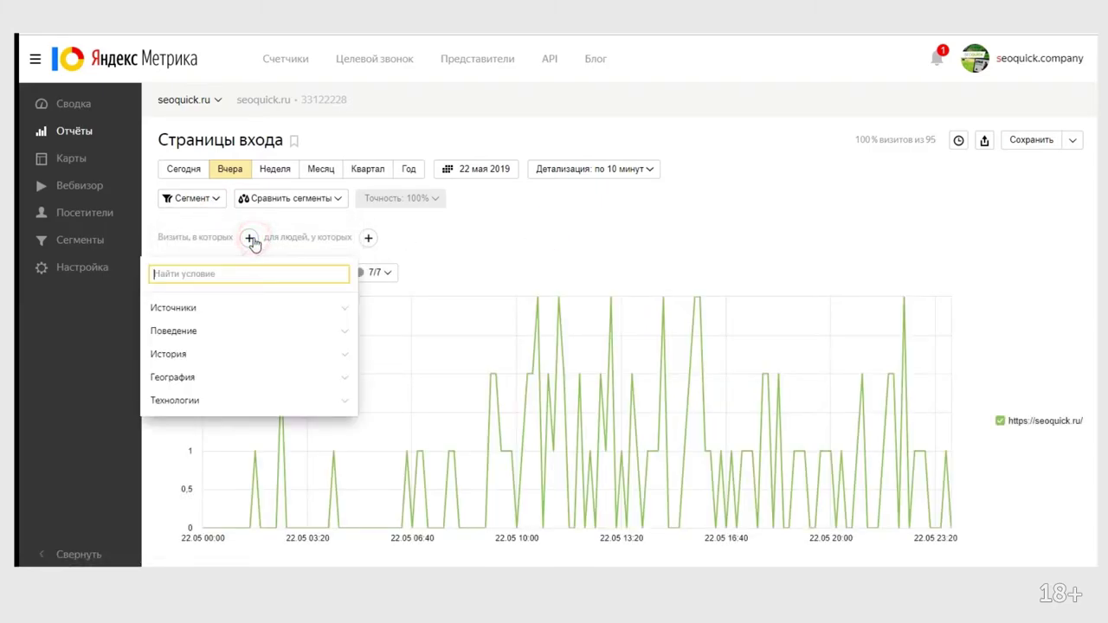
left_click(223, 340)
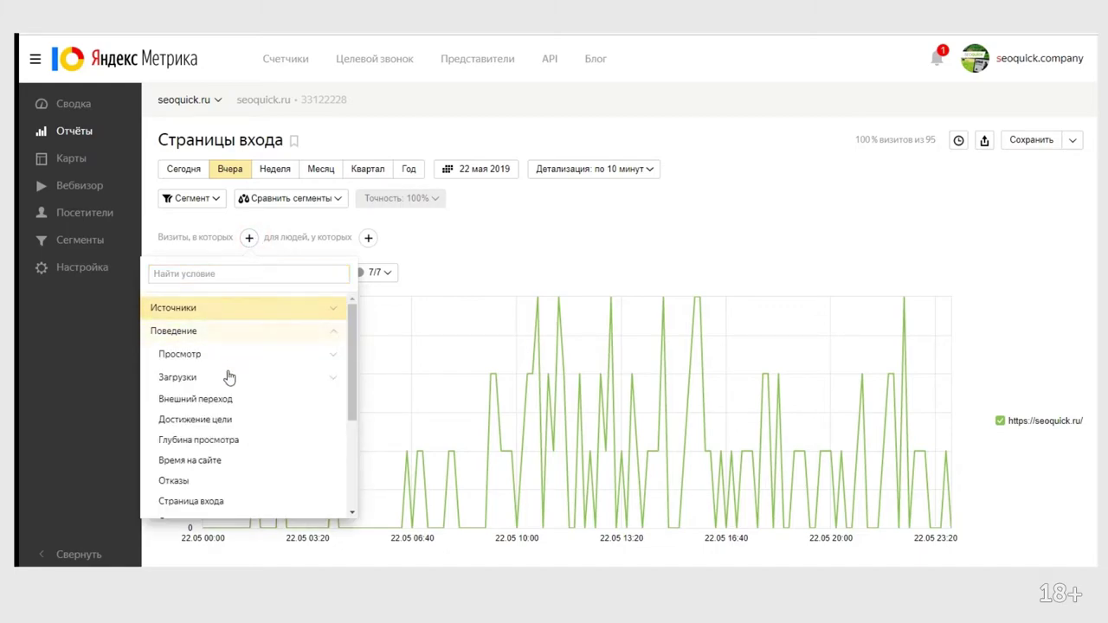
scroll(225, 381, "down", 2)
scroll(208, 368, "up", 2)
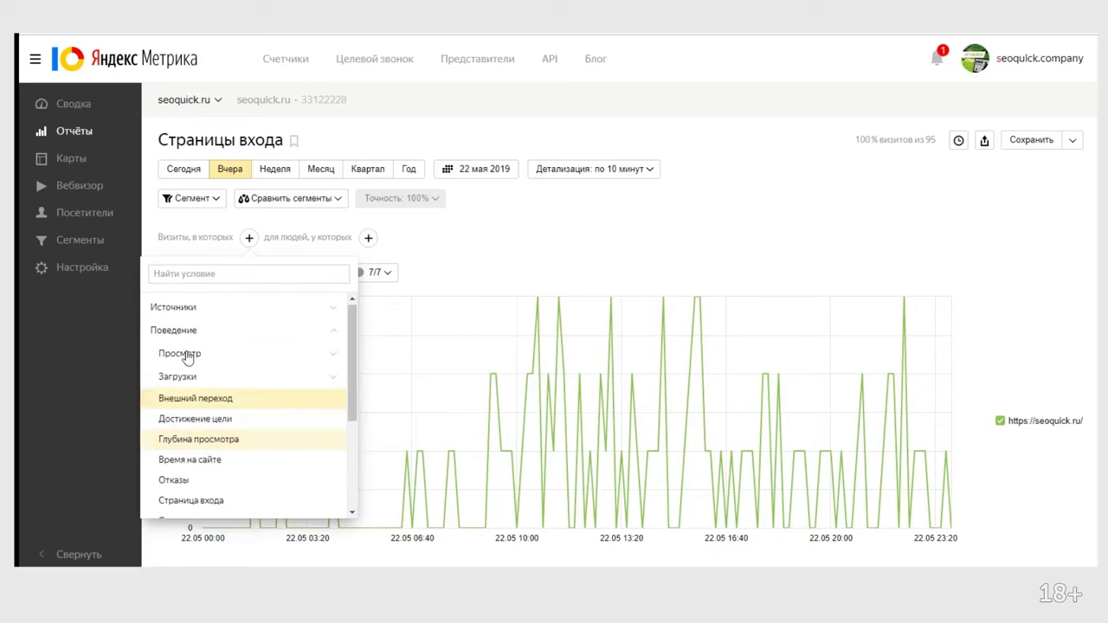
left_click(273, 360)
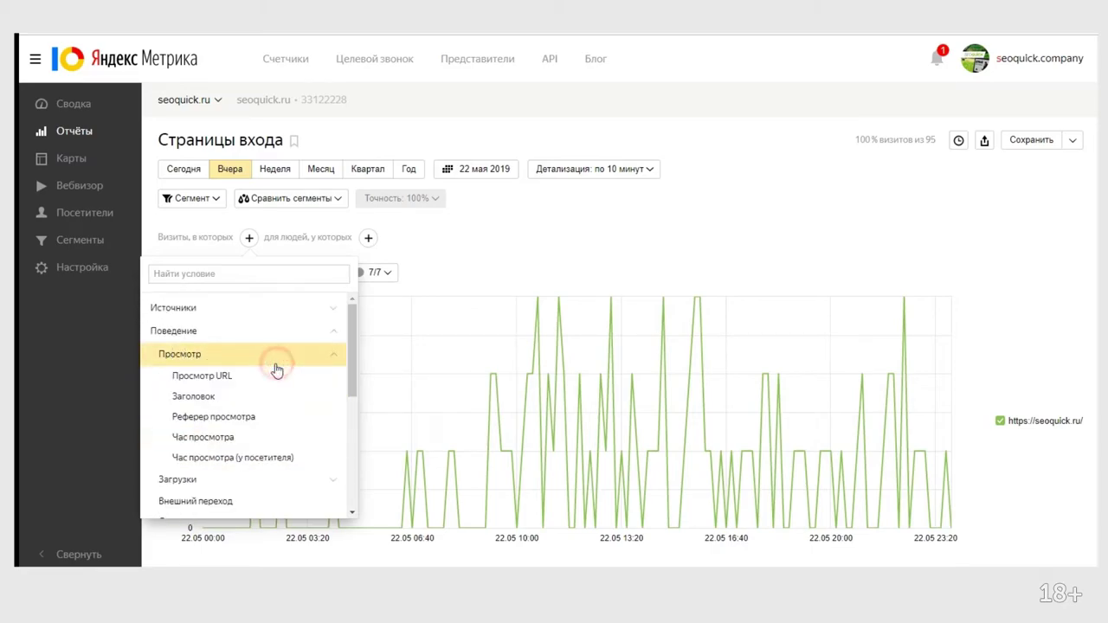
left_click(223, 377)
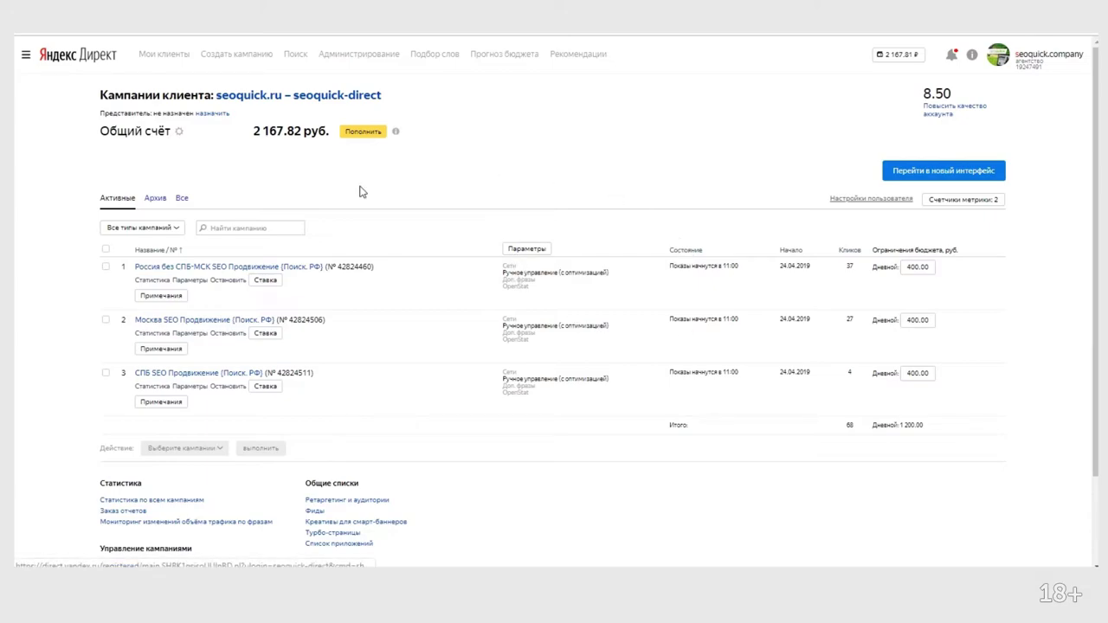
In Yandex Direct, open the retargeting and audiences list and start a new condition named "Ремаркетинг больше 3 мин"
left_click(378, 502)
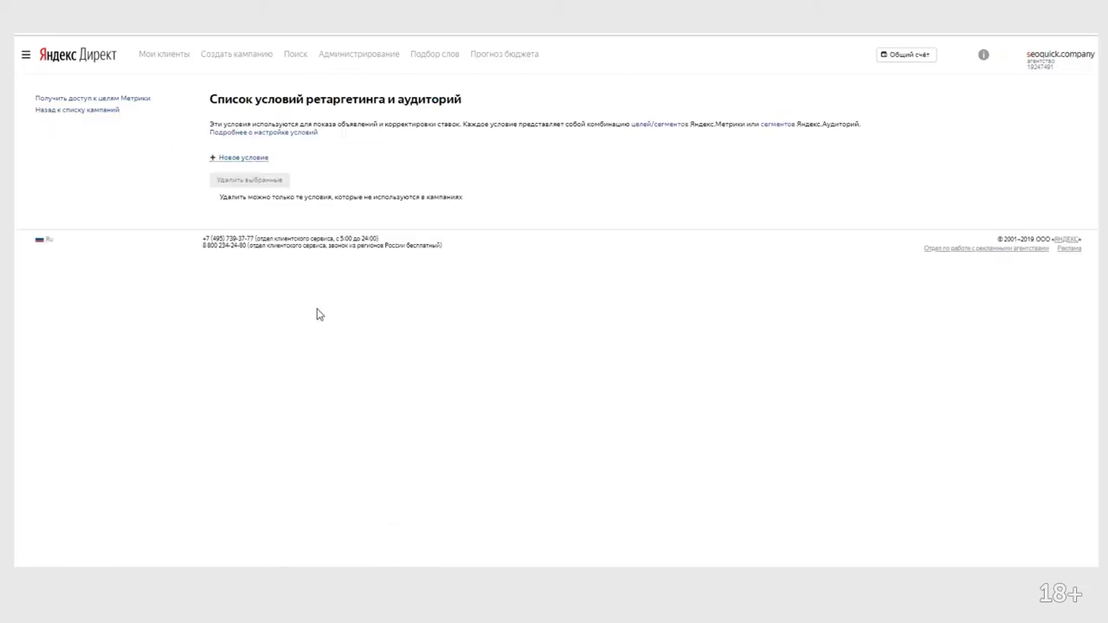
left_click(246, 158)
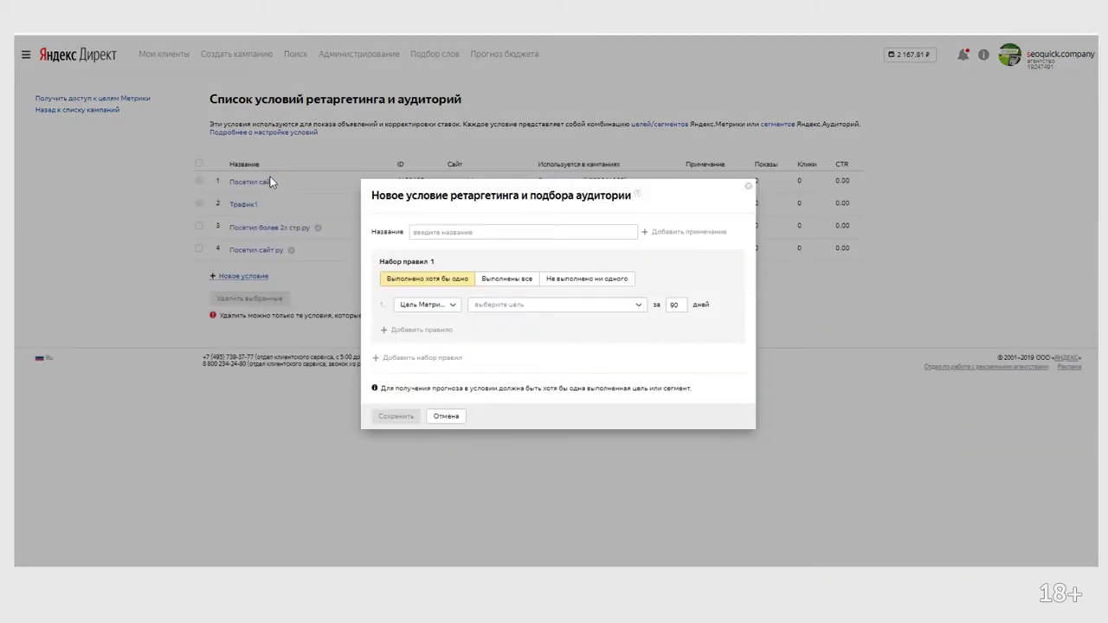
left_click(441, 232)
type("Ремаркетинг больше 3 мин")
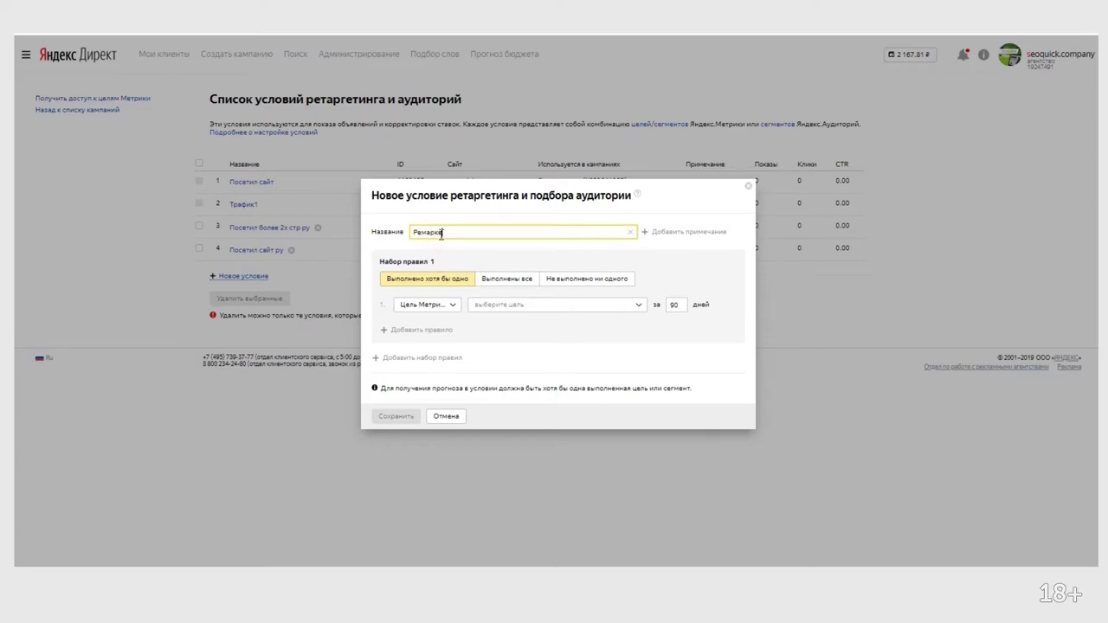
left_click(431, 304)
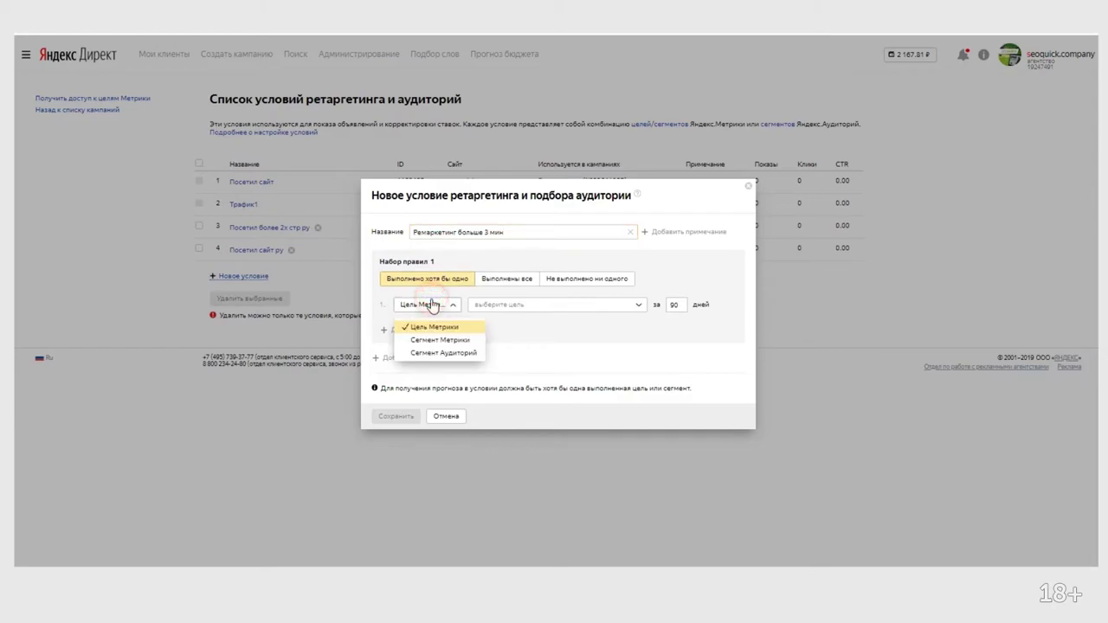
left_click(516, 306)
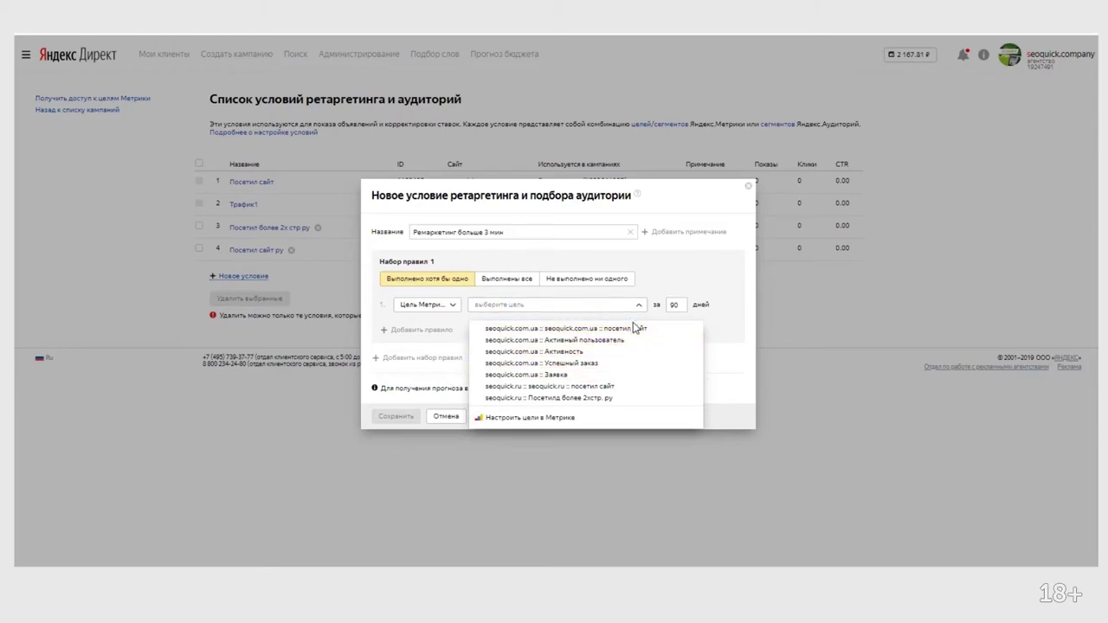
left_click(724, 330)
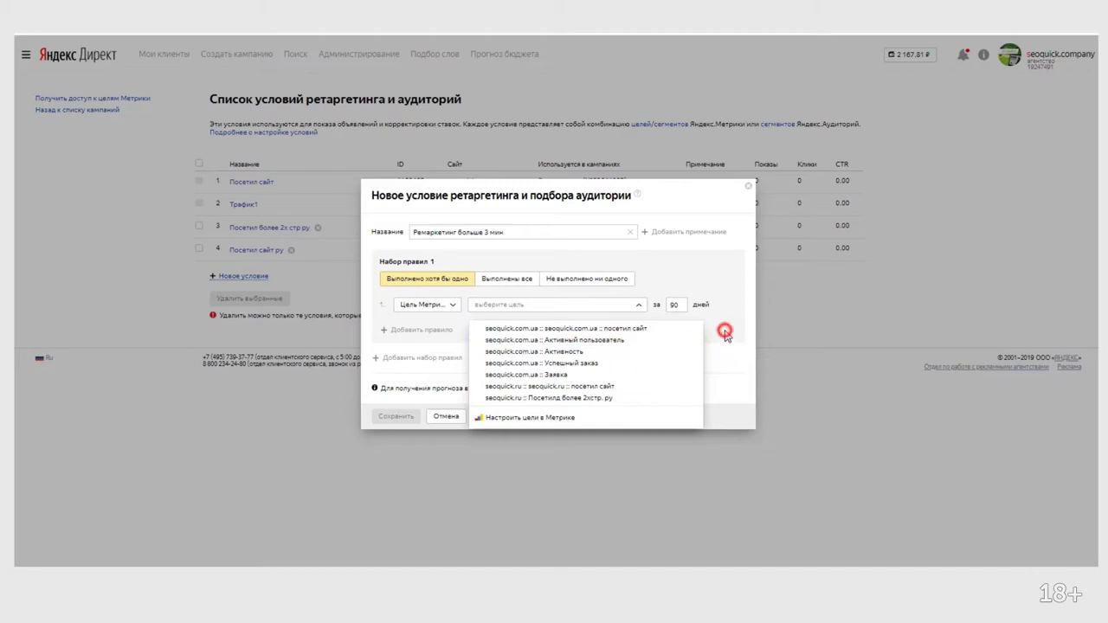
Base the rule on the Metrica segment "seoquick.ru :: Больше 3 мин. на сайте" over 30 days and save the retargeting condition
left_click(427, 307)
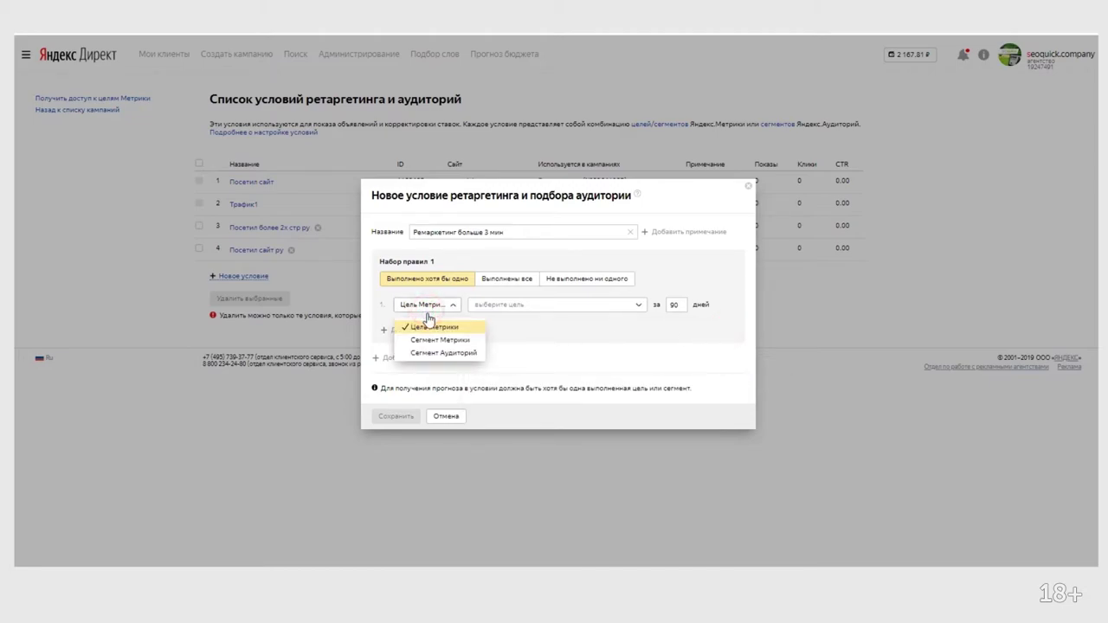
left_click(467, 340)
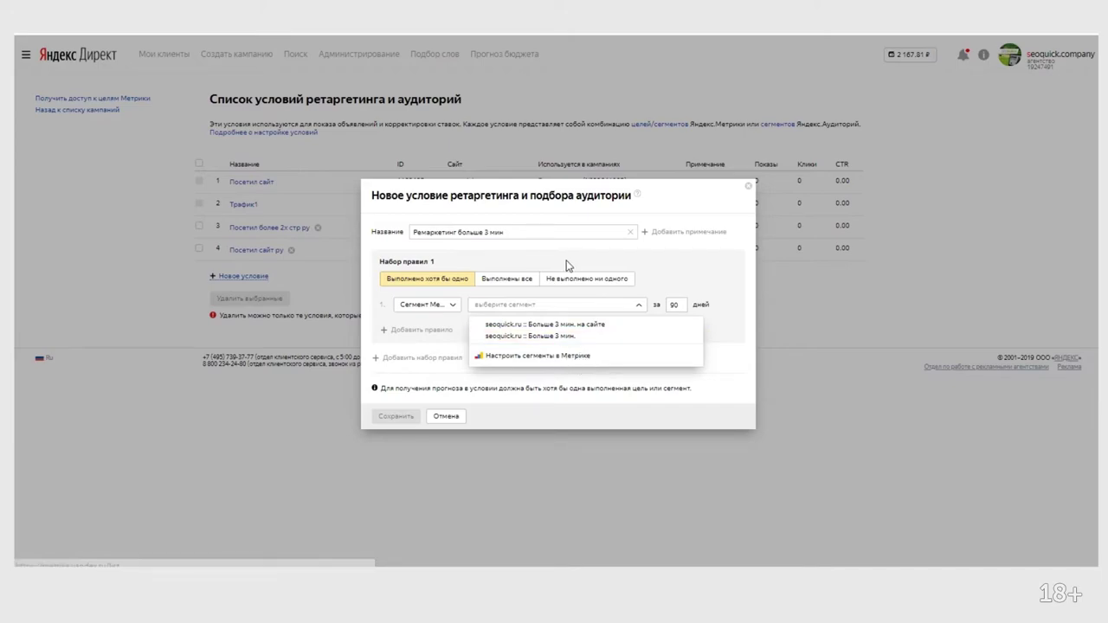
left_click(591, 325)
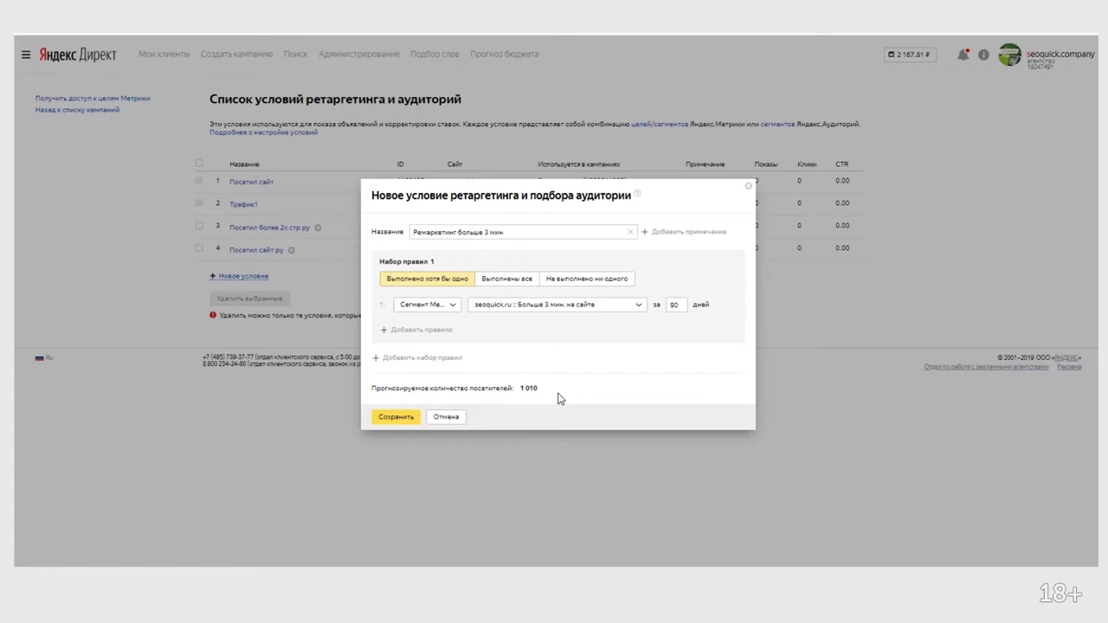
double_click(675, 305)
type("30")
left_click(399, 419)
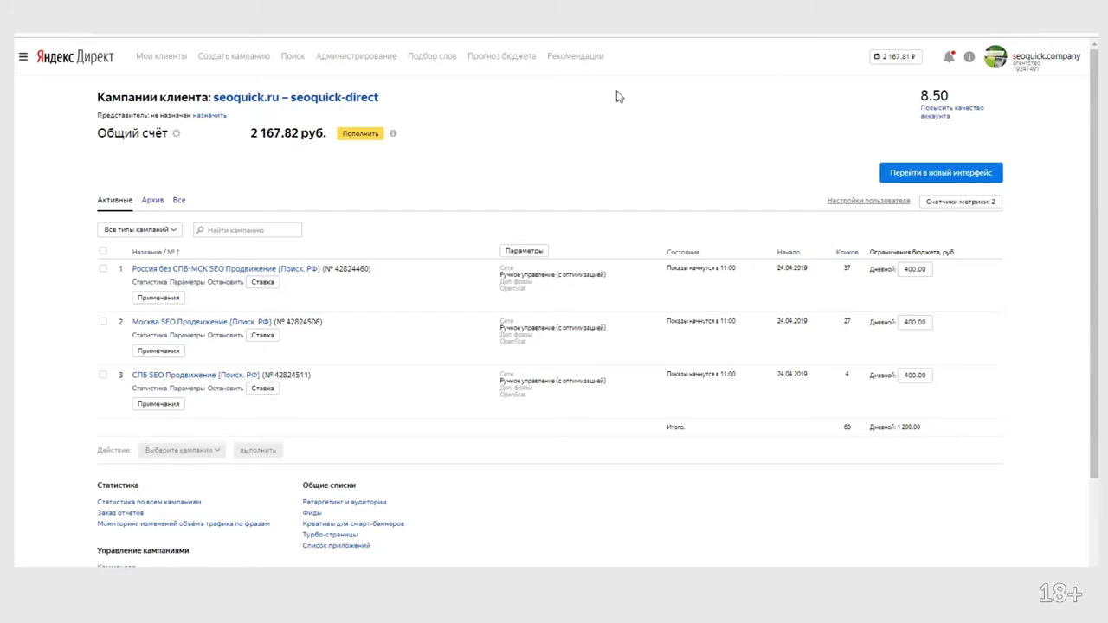
Start a new campaign of text-and-image ads for the preselected client and name it "Ремаркетинг"
left_click(239, 59)
left_click(232, 104)
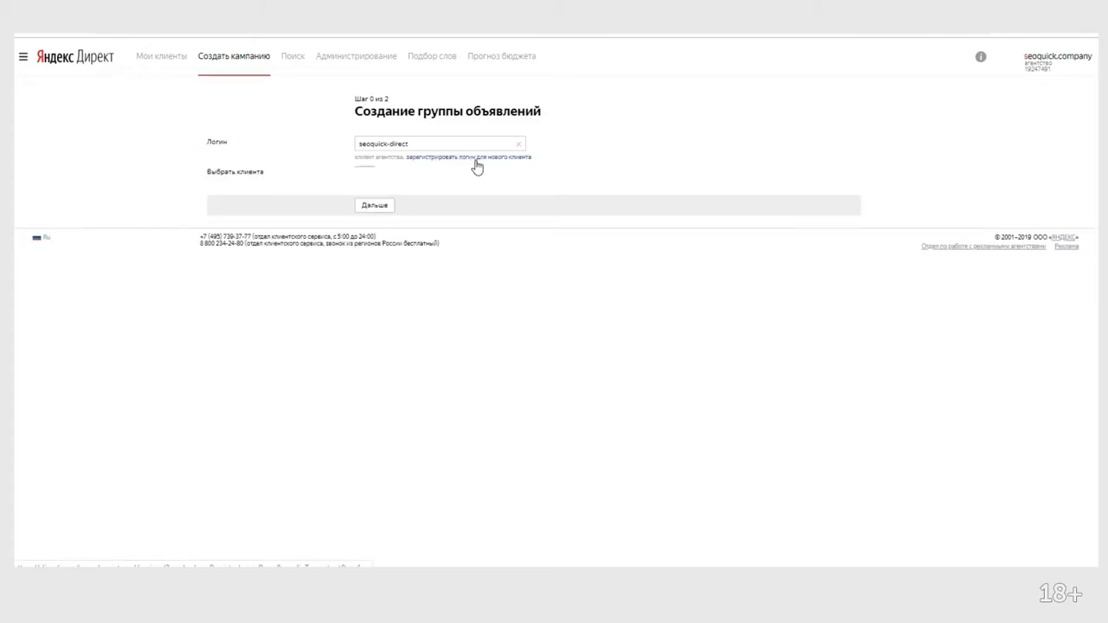
left_click(372, 206)
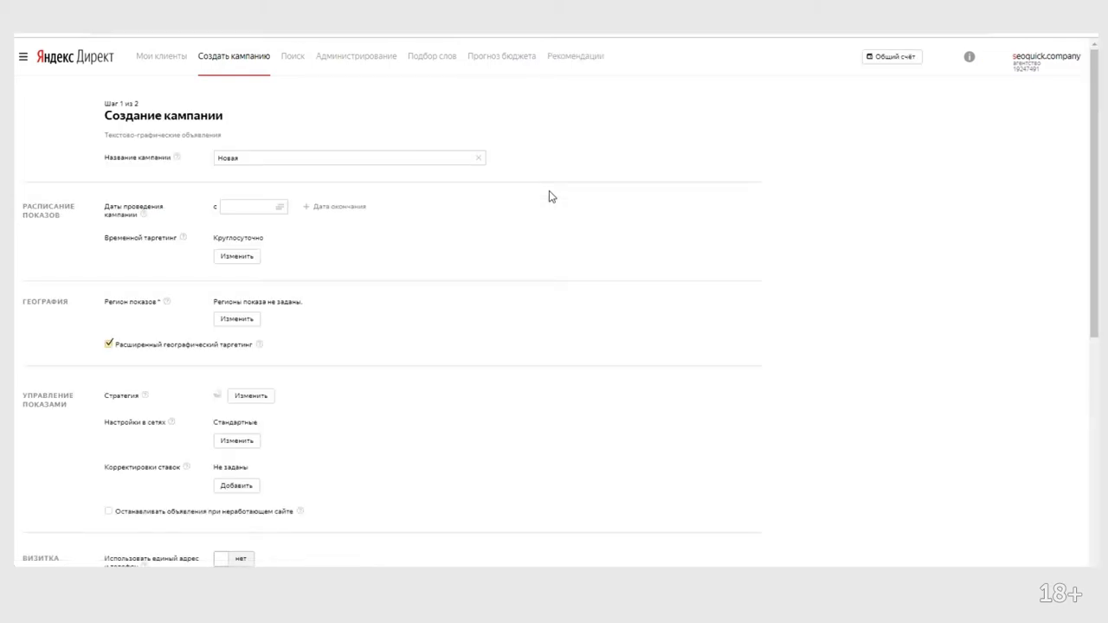
left_click(479, 161)
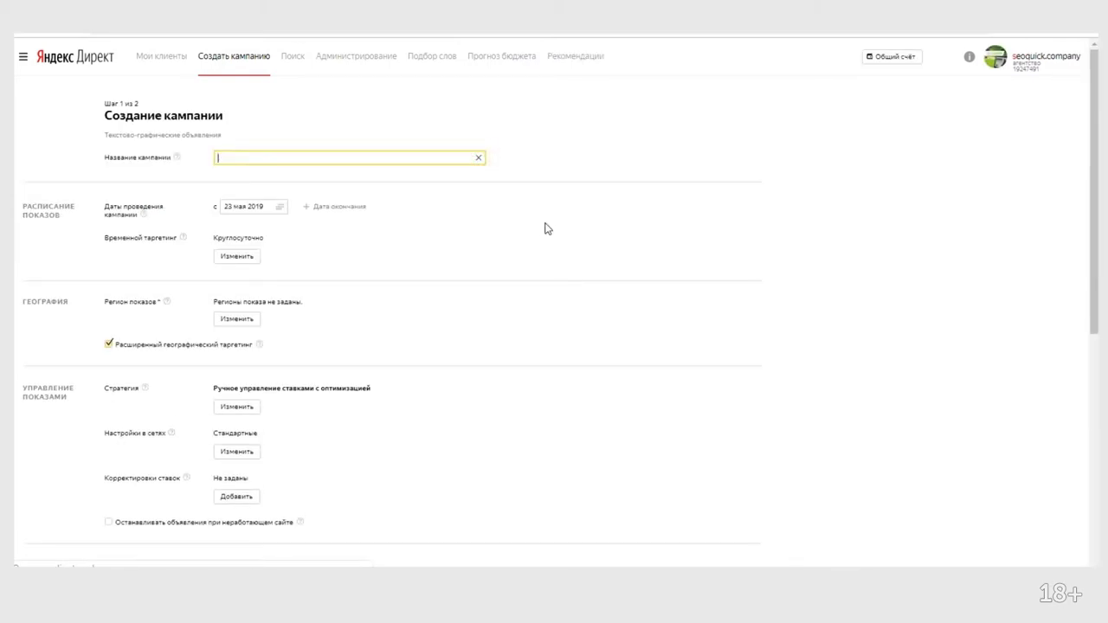
type("Ремаркетинг")
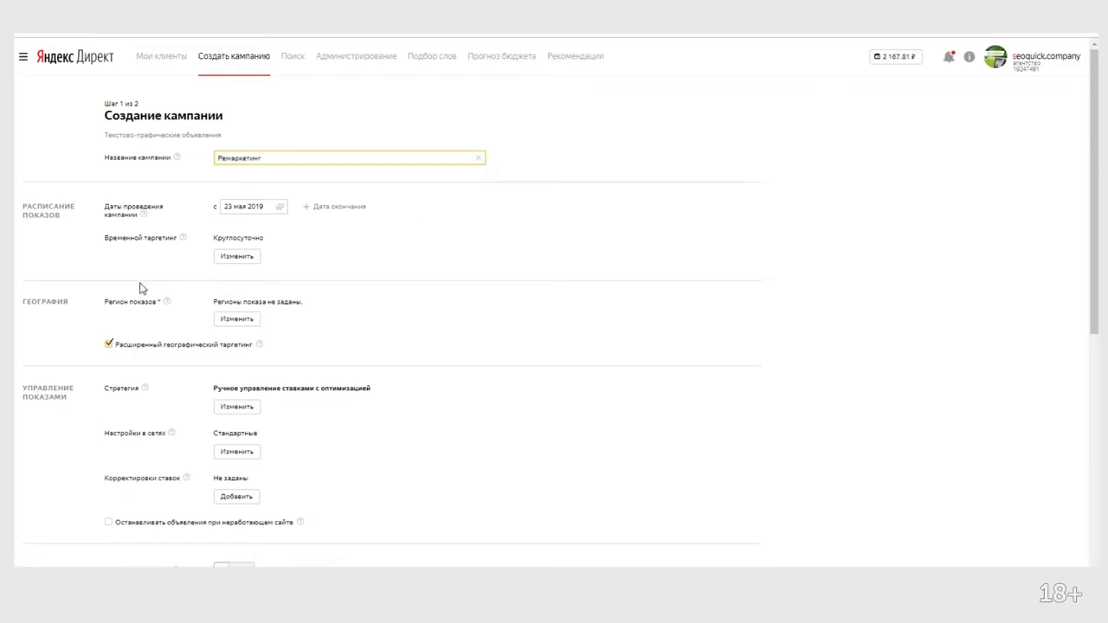
In the time targeting, enable bid management and holiday handling, set 00:00–16:00 to 0% for all seven days, and save
left_click(237, 256)
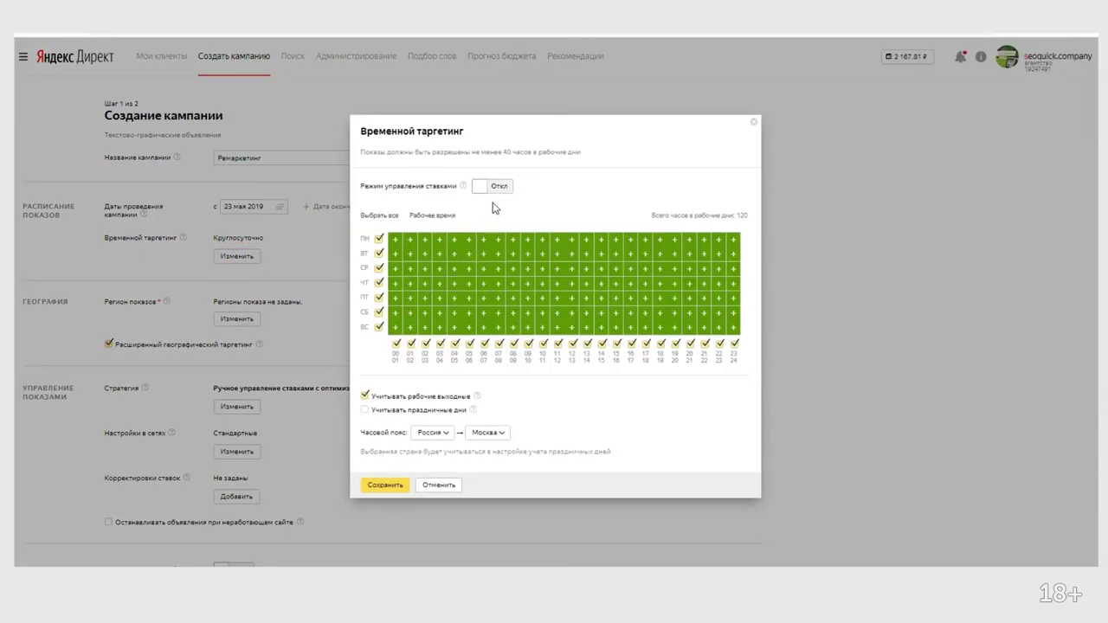
left_click(508, 189)
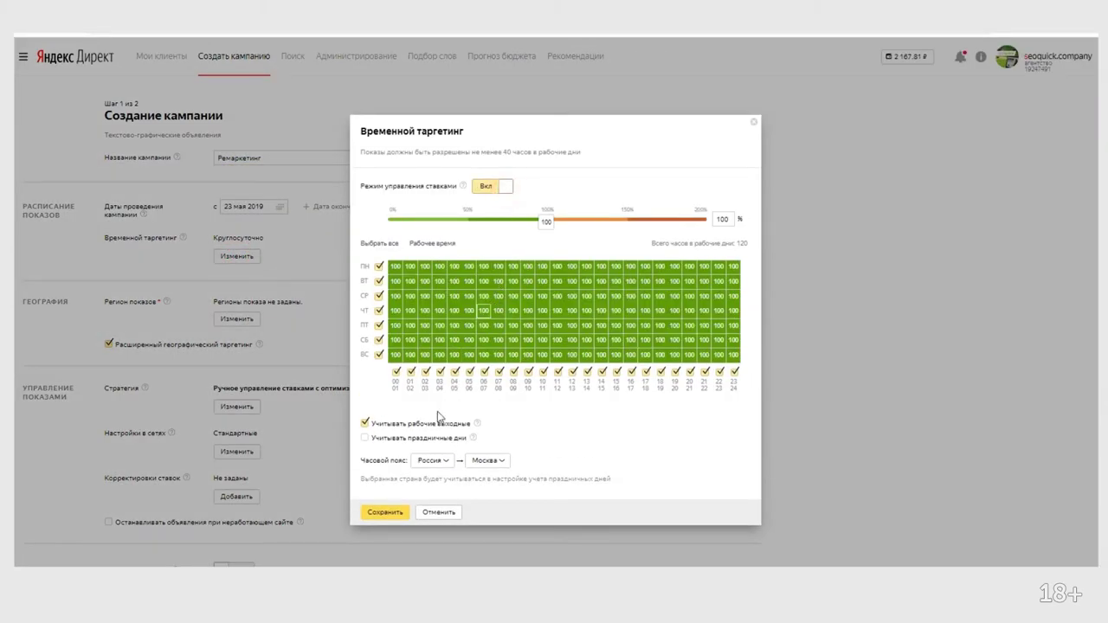
left_click(382, 438)
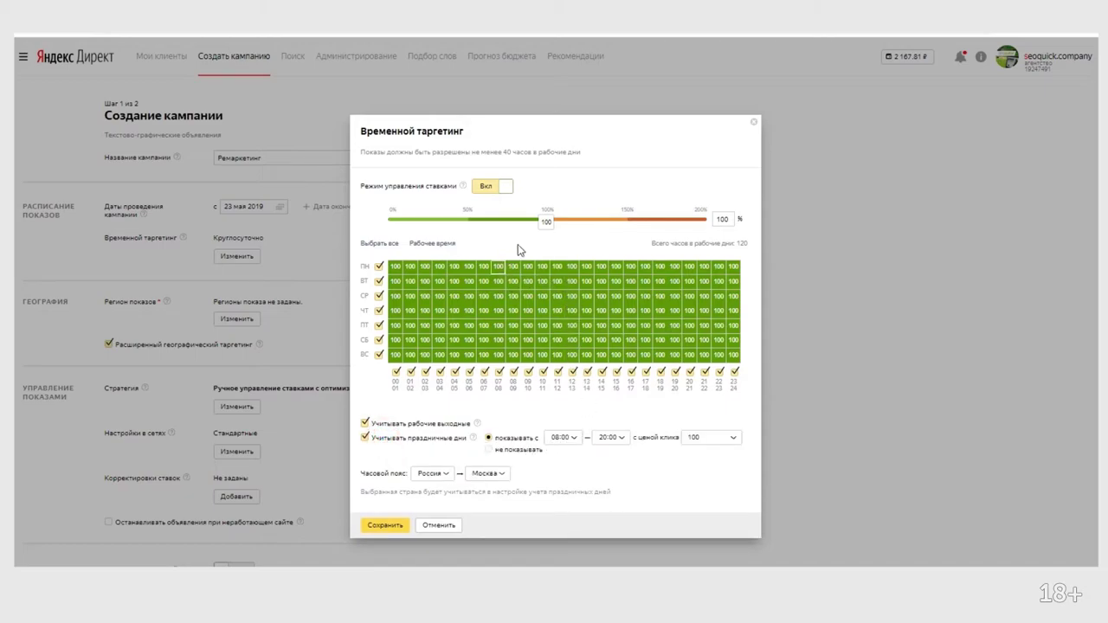
left_click_drag(542, 232, 385, 222)
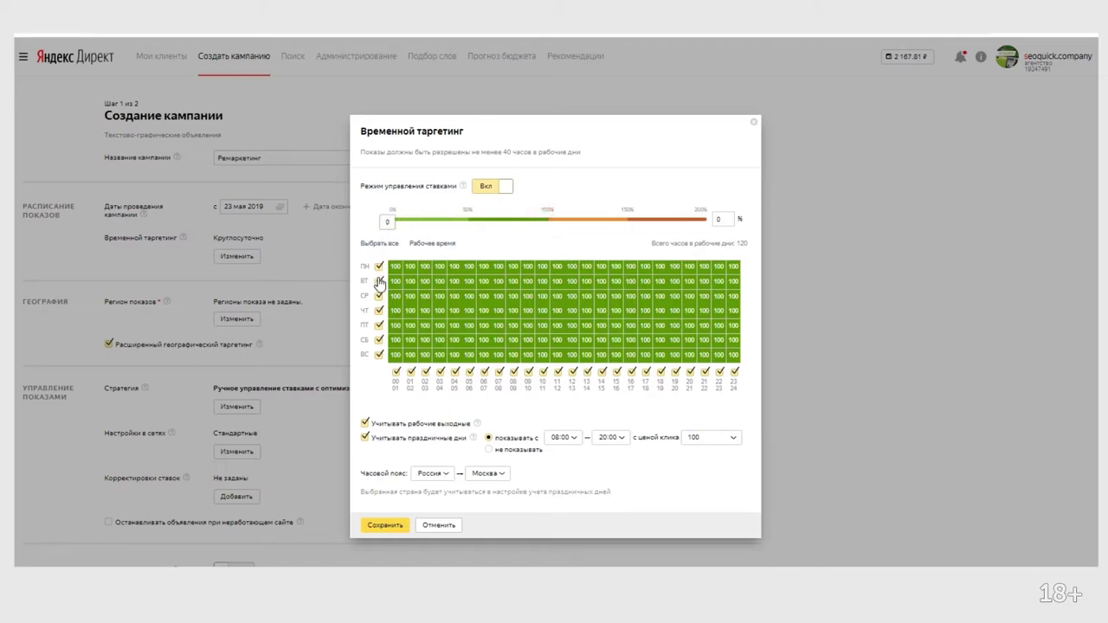
mouse_move(397, 270)
left_mouse_down()
mouse_move(396, 356)
mouse_move(407, 362)
mouse_move(616, 361)
left_mouse_up()
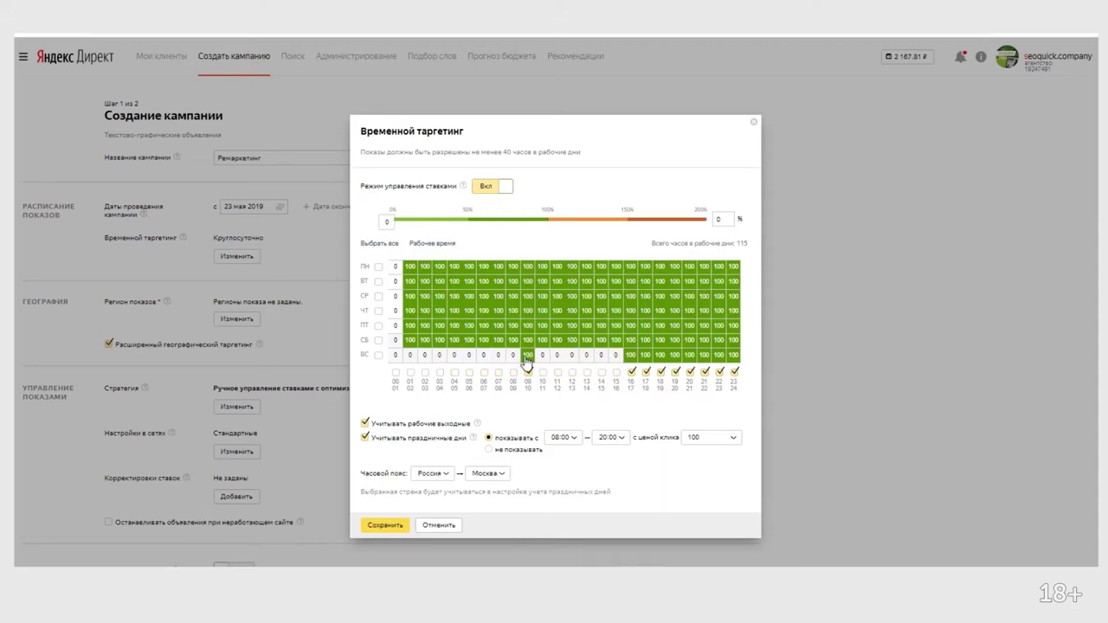
mouse_move(544, 362)
left_mouse_down()
mouse_move(613, 355)
mouse_move(613, 281)
mouse_move(599, 269)
mouse_move(429, 268)
mouse_move(407, 281)
mouse_move(408, 346)
mouse_move(602, 344)
mouse_move(599, 310)
mouse_move(468, 313)
mouse_move(481, 325)
mouse_move(437, 298)
mouse_move(422, 325)
mouse_move(494, 290)
mouse_move(528, 322)
mouse_move(517, 341)
mouse_move(556, 301)
mouse_move(573, 338)
mouse_move(592, 334)
mouse_move(570, 294)
mouse_move(584, 321)
mouse_move(601, 291)
mouse_move(514, 305)
mouse_move(526, 340)
left_mouse_up()
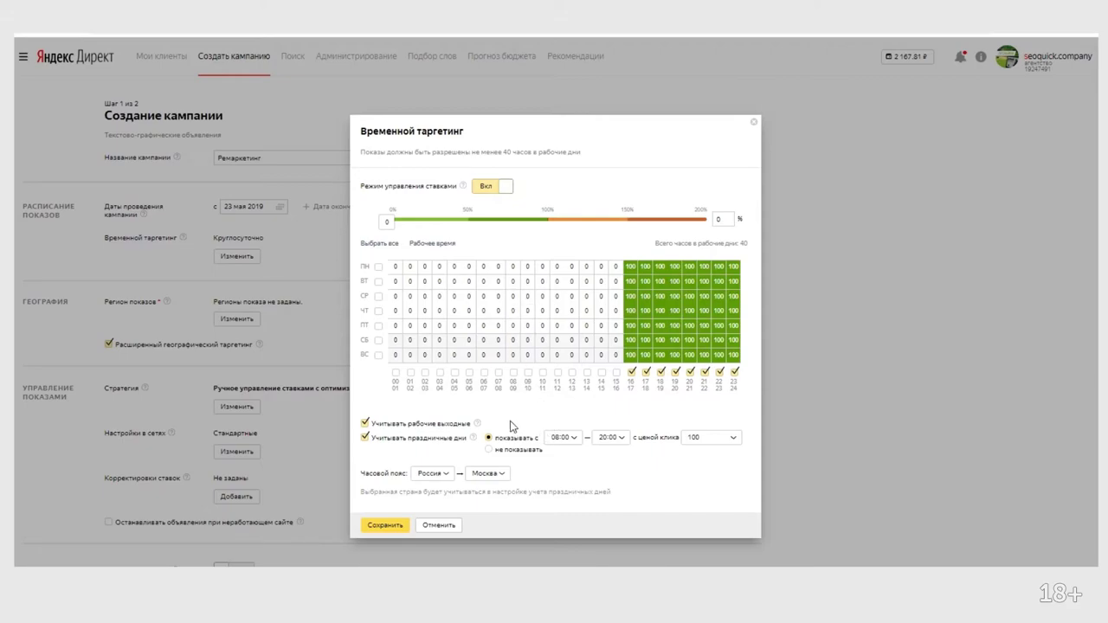
left_click(396, 525)
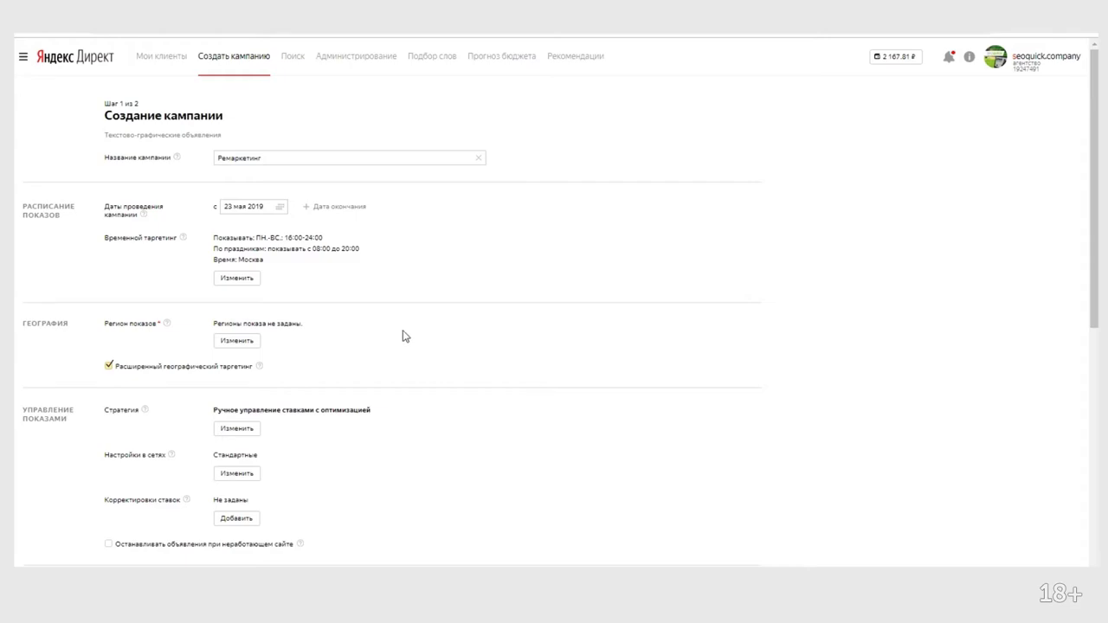
Set the display region to Россия and turn off "Расширенный географический таргетинг" after checking its help
left_click(237, 342)
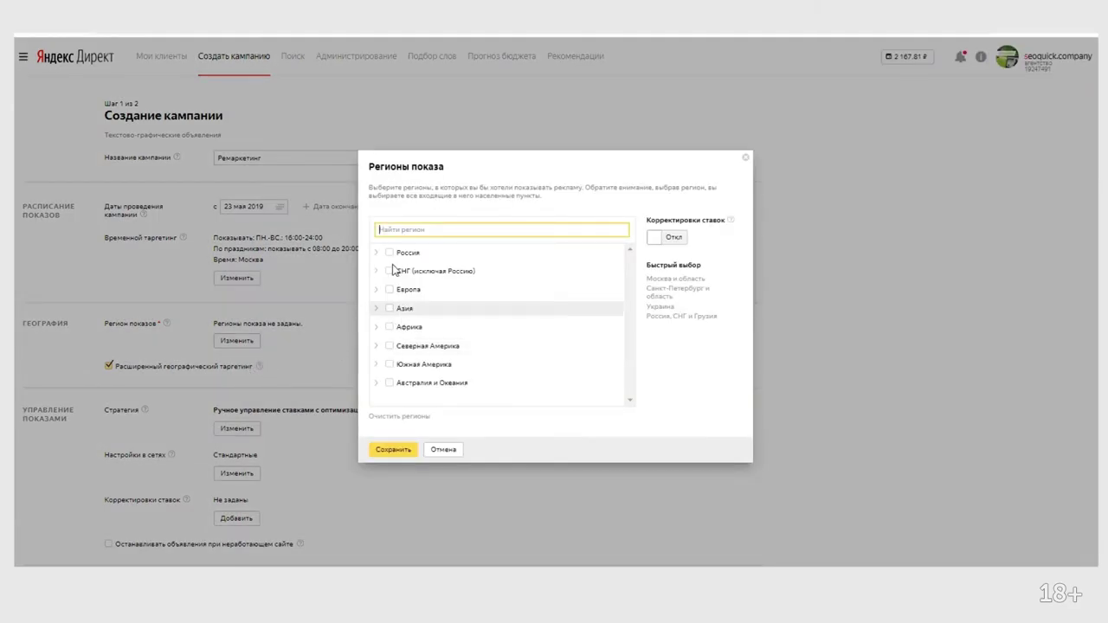
left_click(389, 252)
left_click(394, 449)
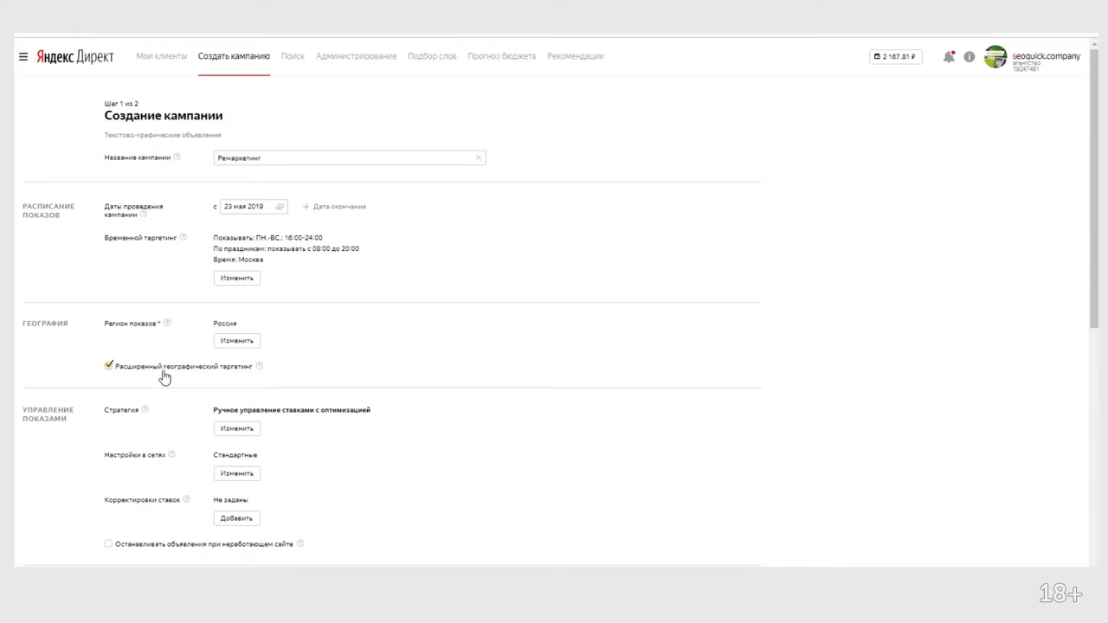
left_click(258, 367)
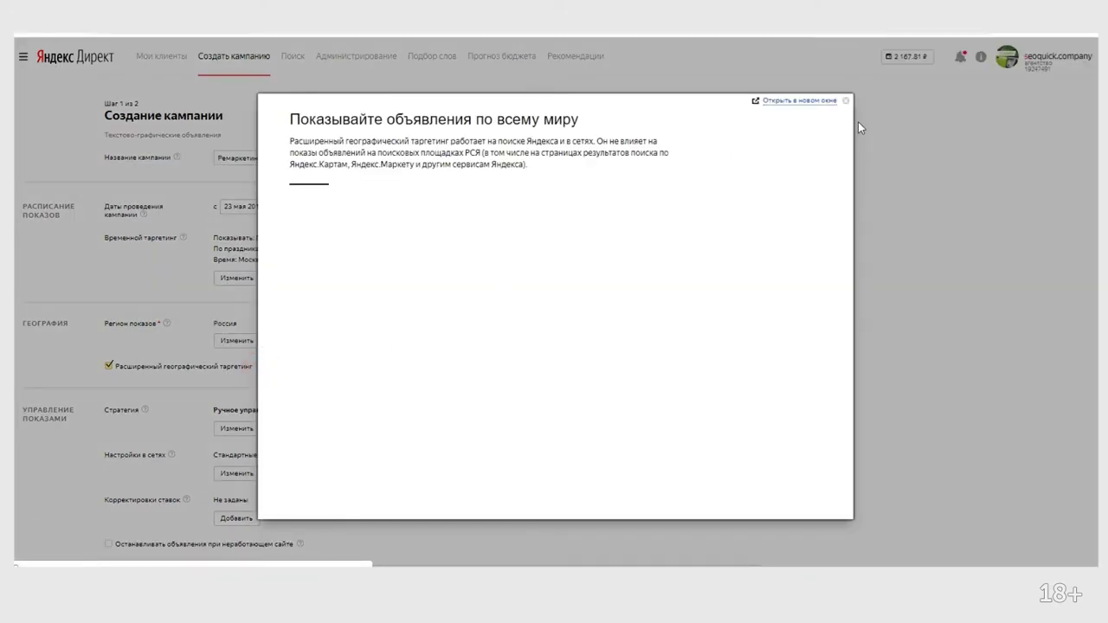
left_click(846, 100)
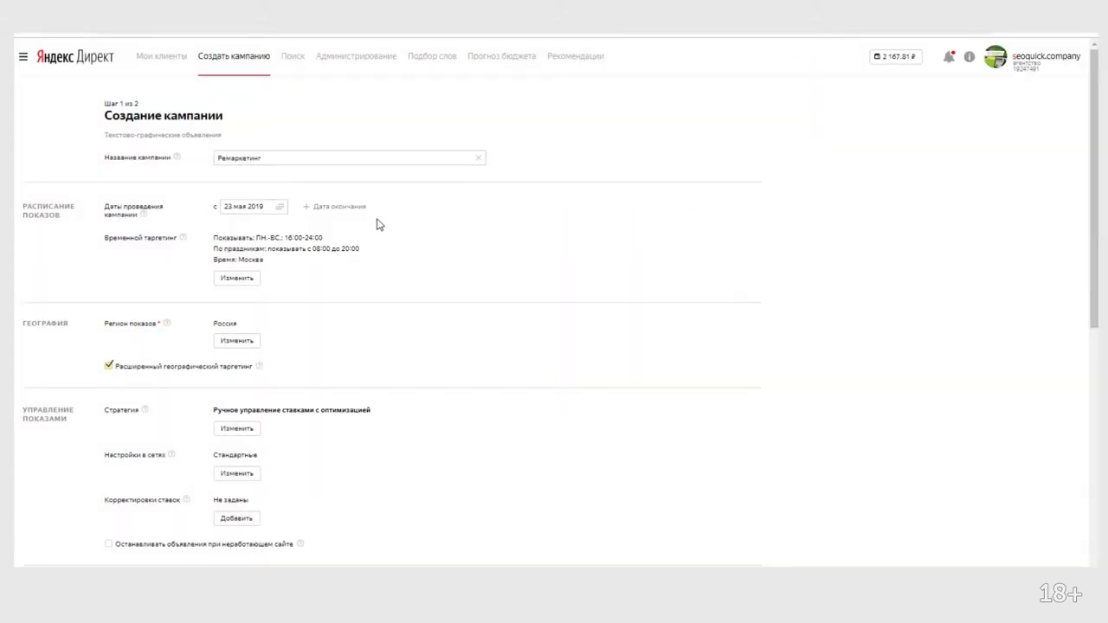
left_click(108, 367)
Set the display strategy to "Только в сетях" with an average daily budget of 300 rubles in "распределённый" mode, and save
scroll(198, 406, "down", 1)
scroll(198, 407, "down", 1)
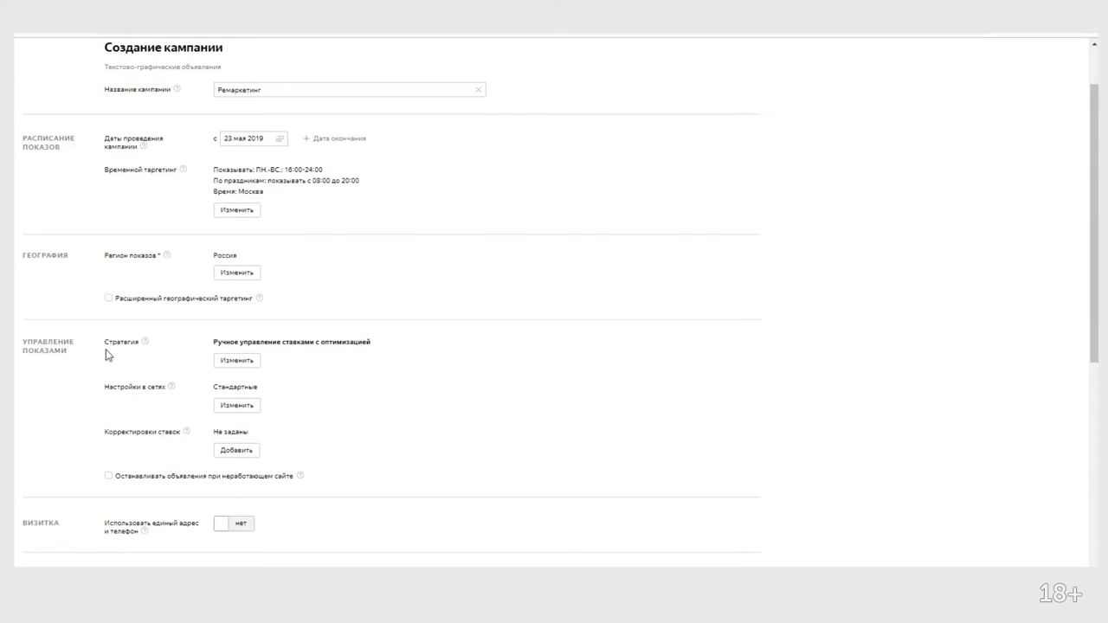
left_click(243, 363)
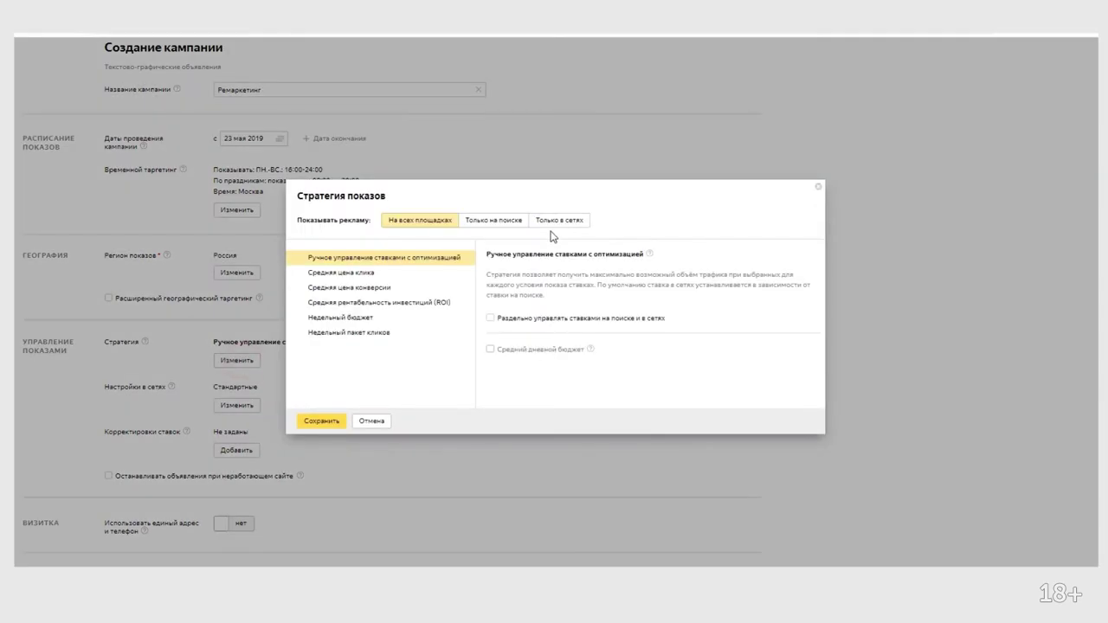
left_click(562, 221)
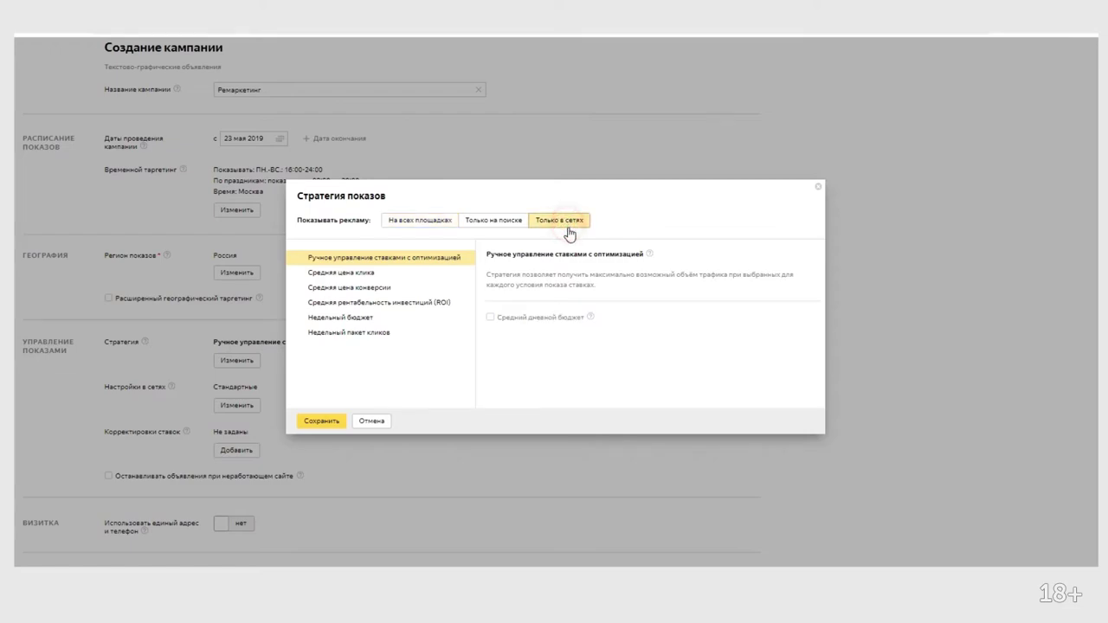
left_click(531, 325)
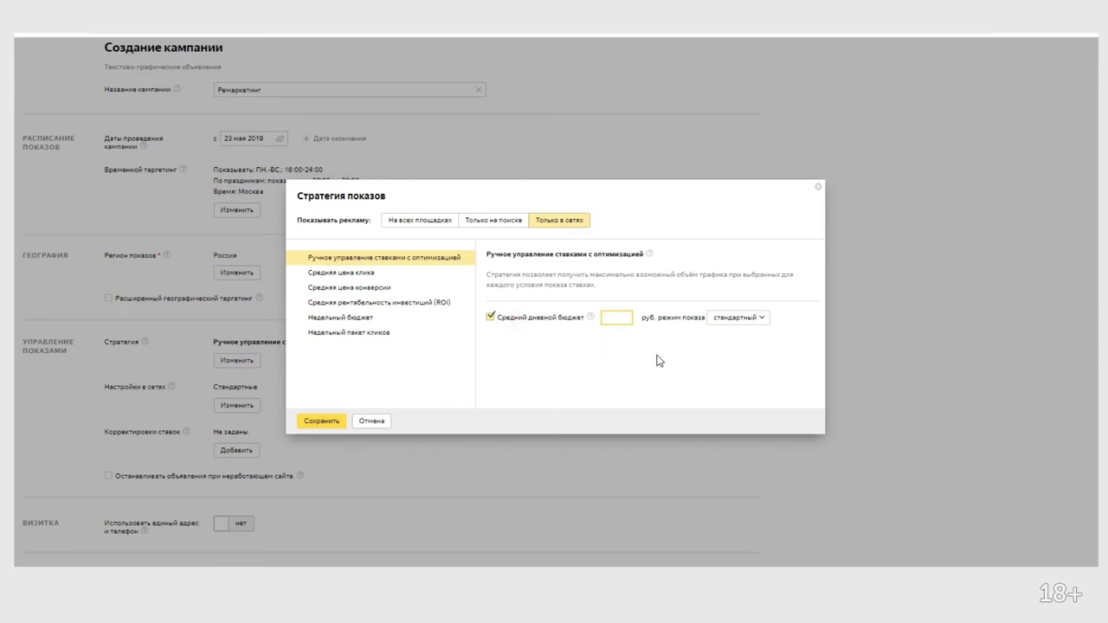
type("300")
left_click(721, 322)
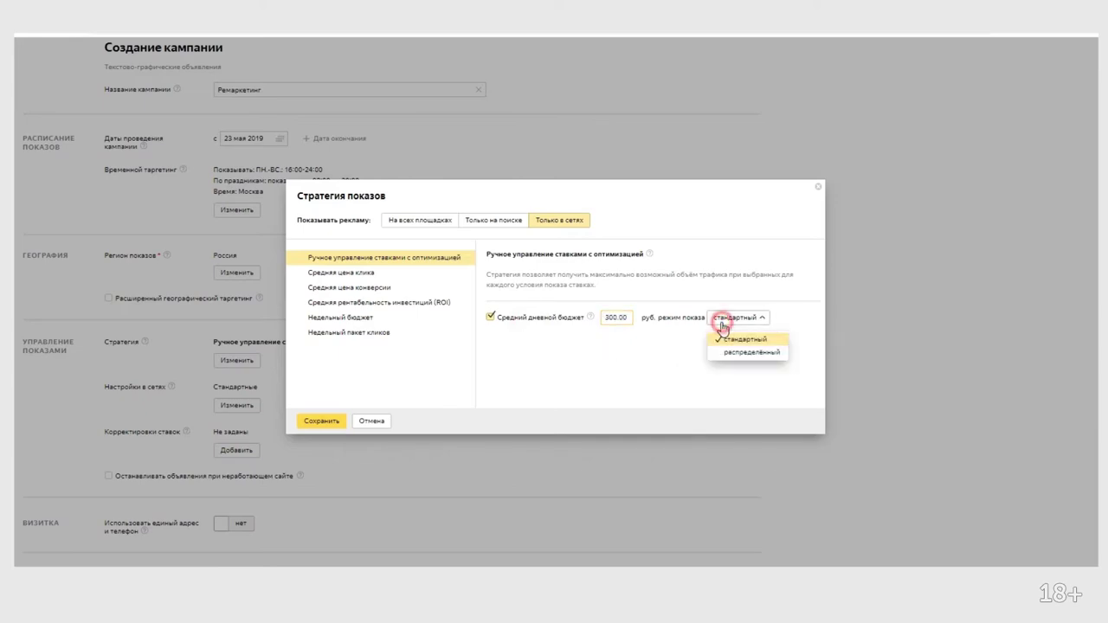
left_click(732, 354)
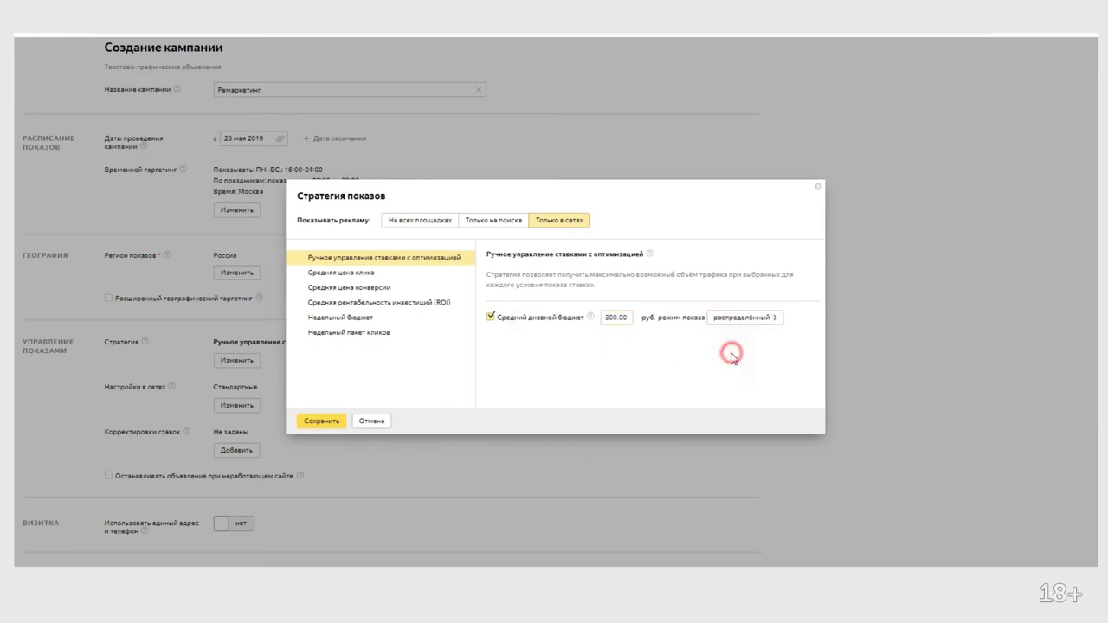
left_click(325, 422)
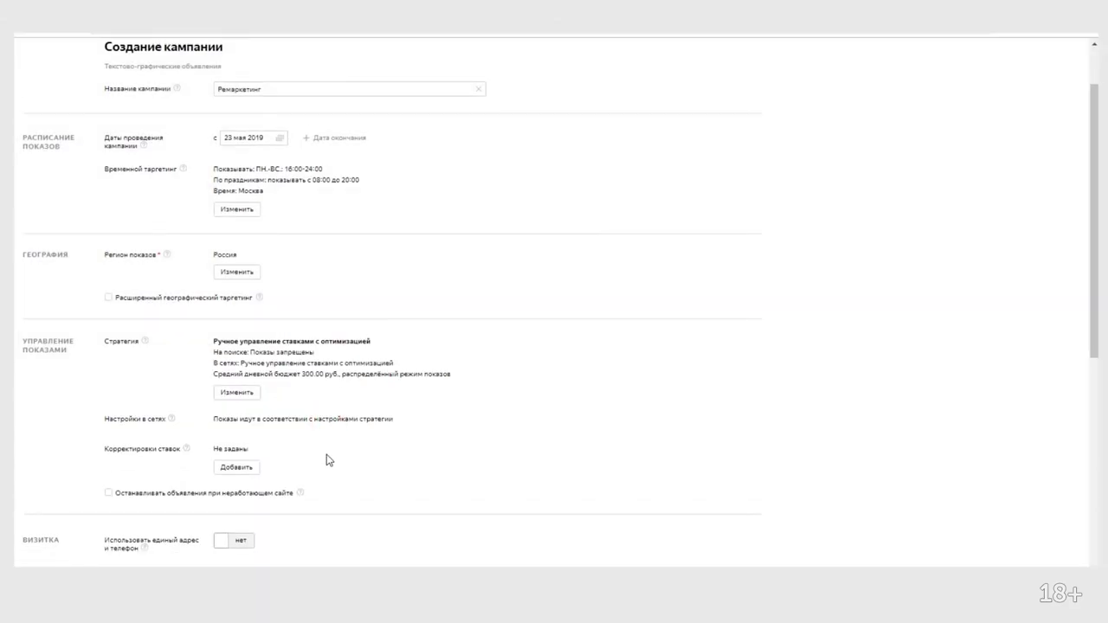
Enable stopping ads when the site is down and view the mobile bid adjustment settings without adding any
scroll(325, 458, "down", 3)
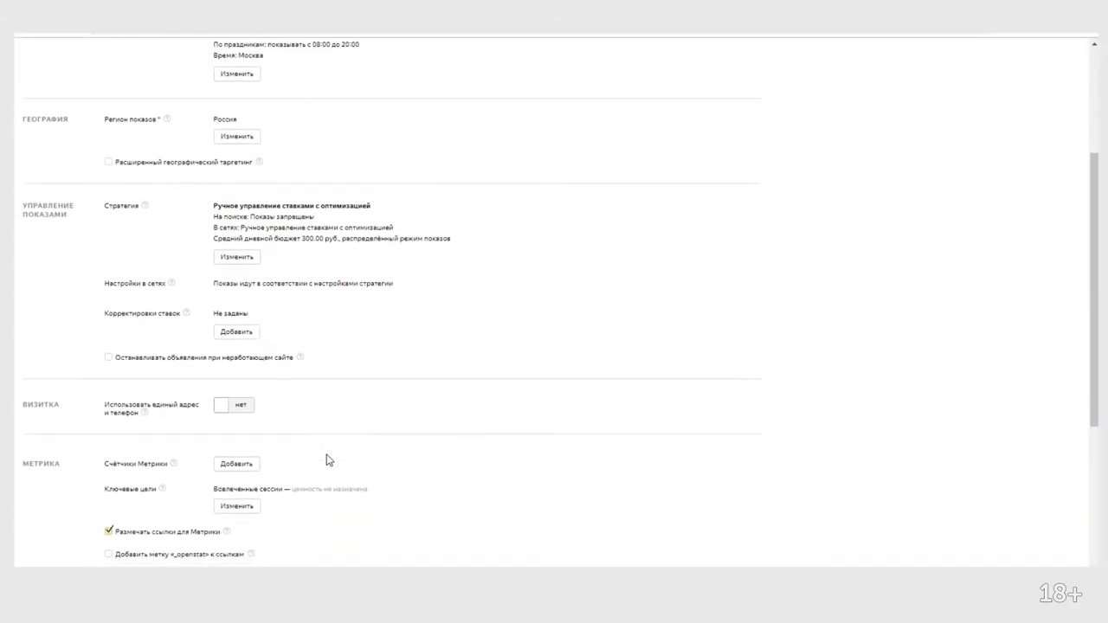
left_click(260, 361)
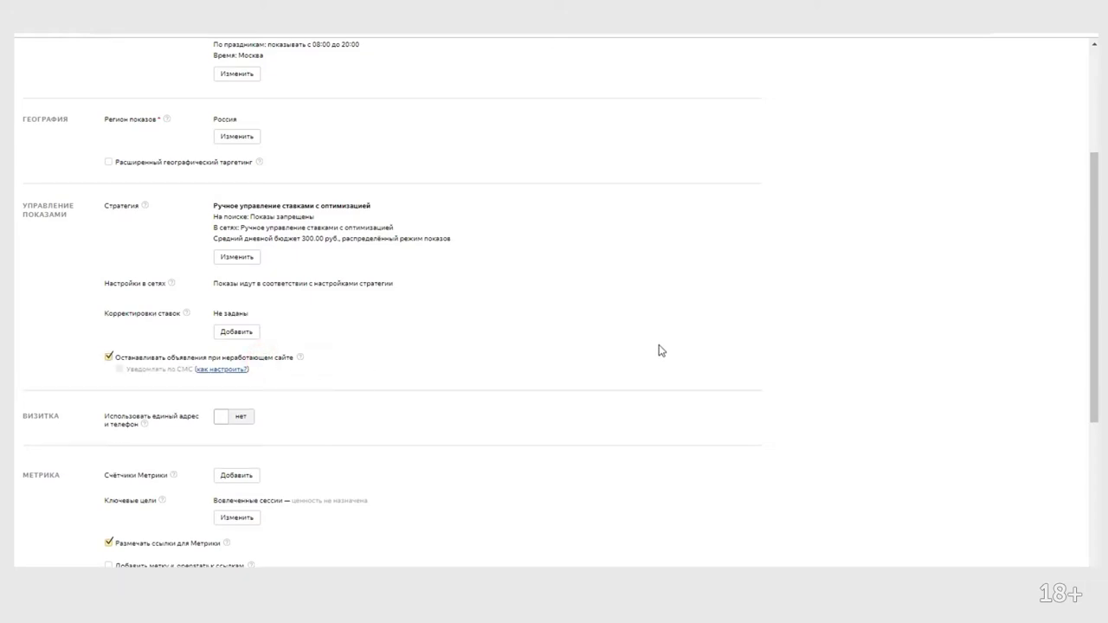
left_click(236, 332)
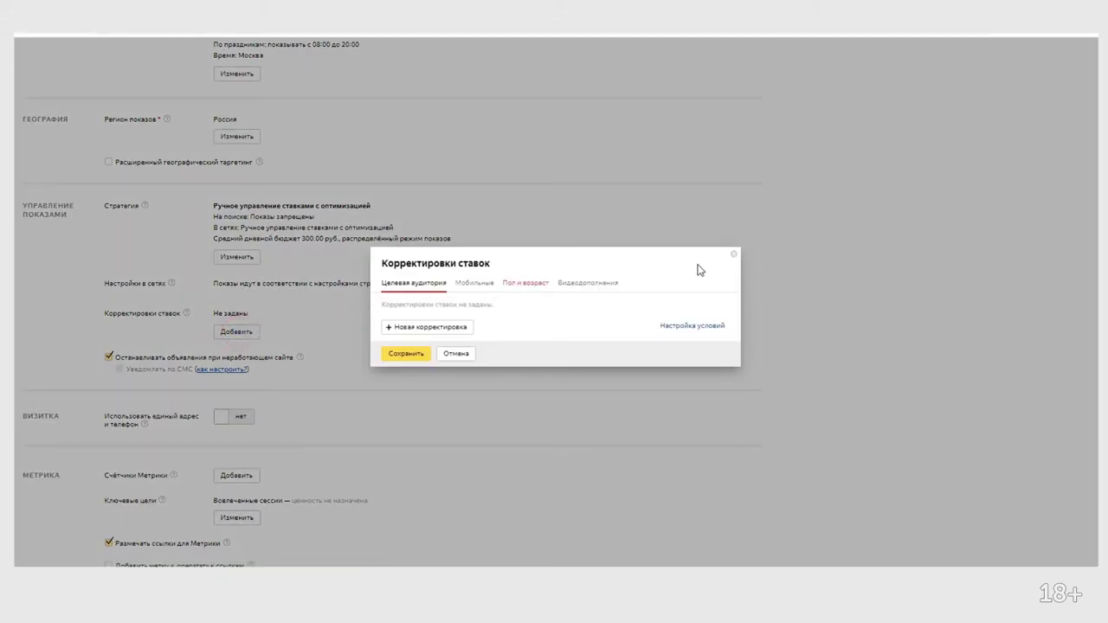
left_click(474, 284)
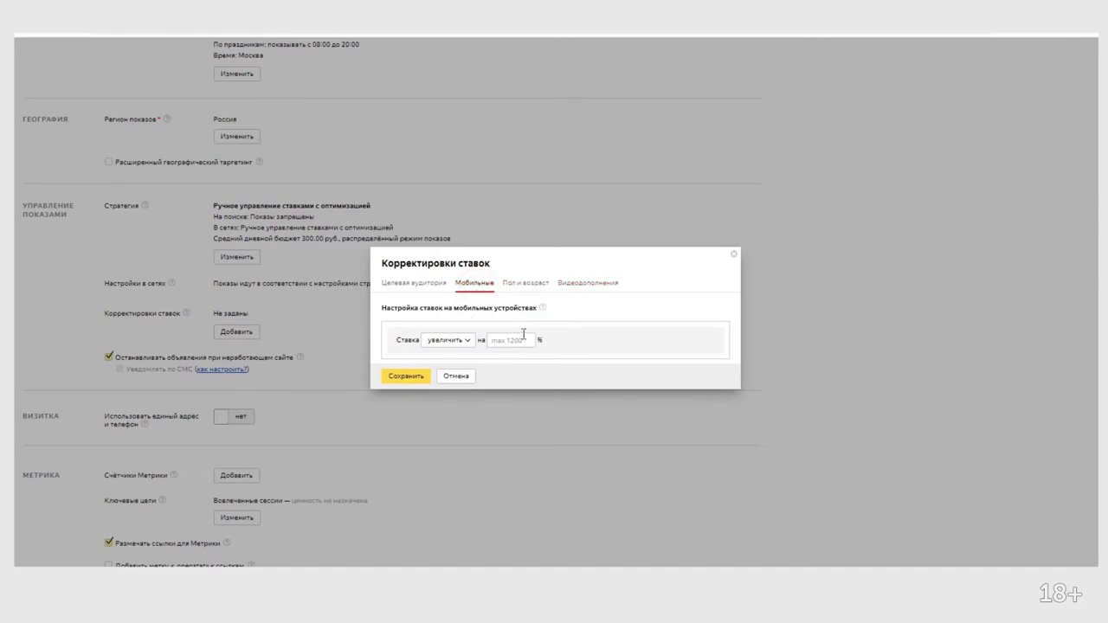
left_click(733, 254)
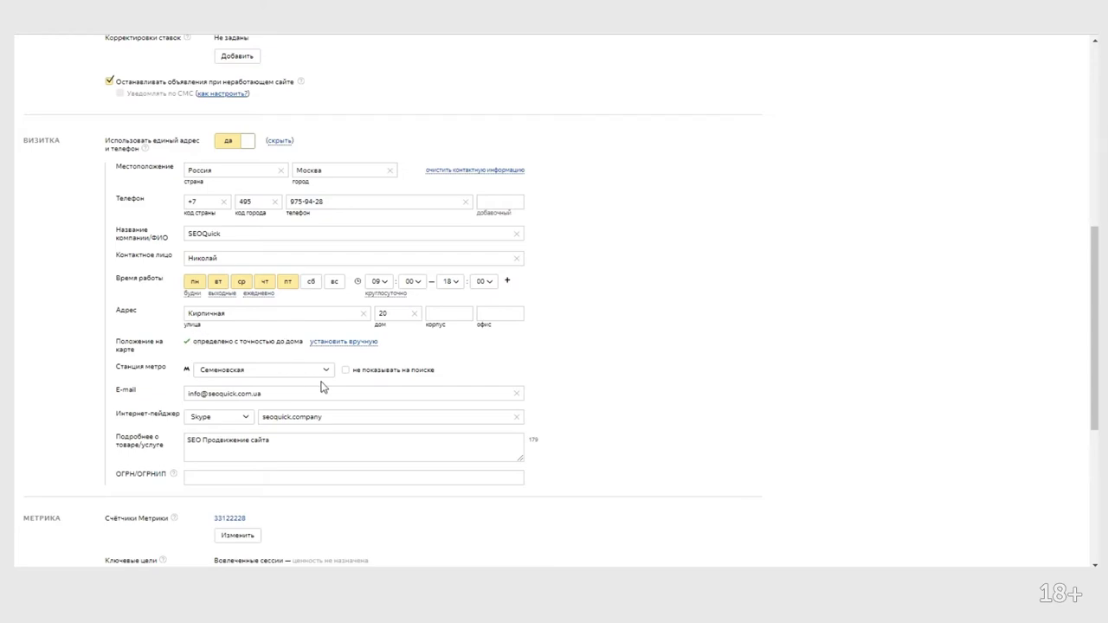
Review the business card's messenger options, the Metrica and notification settings, and the help on "Чат с оператором"
left_click(245, 419)
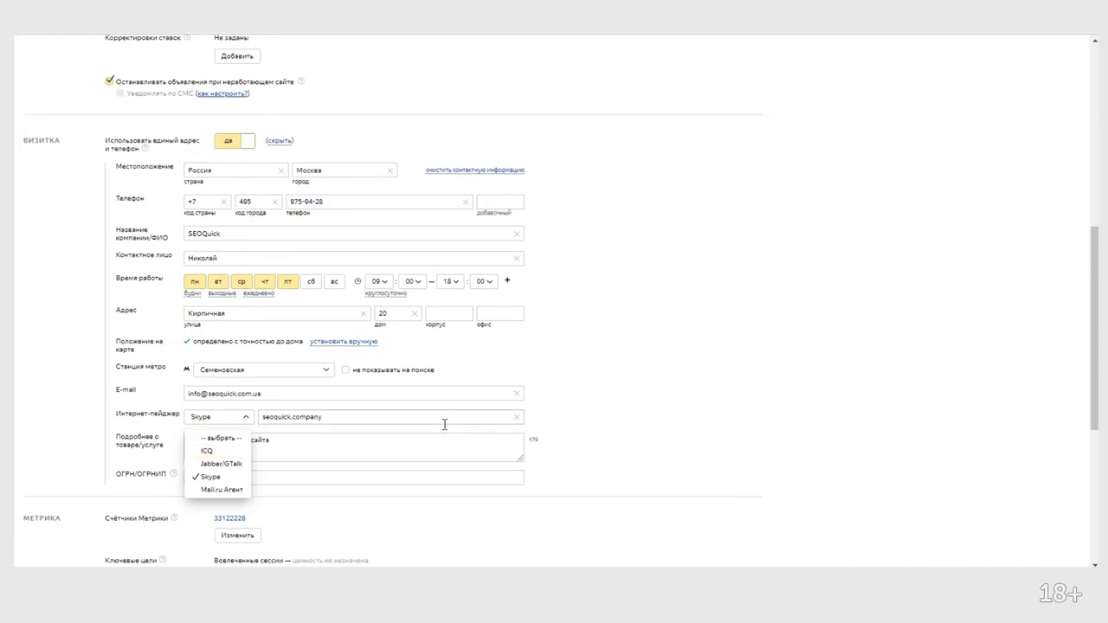
left_click(633, 418)
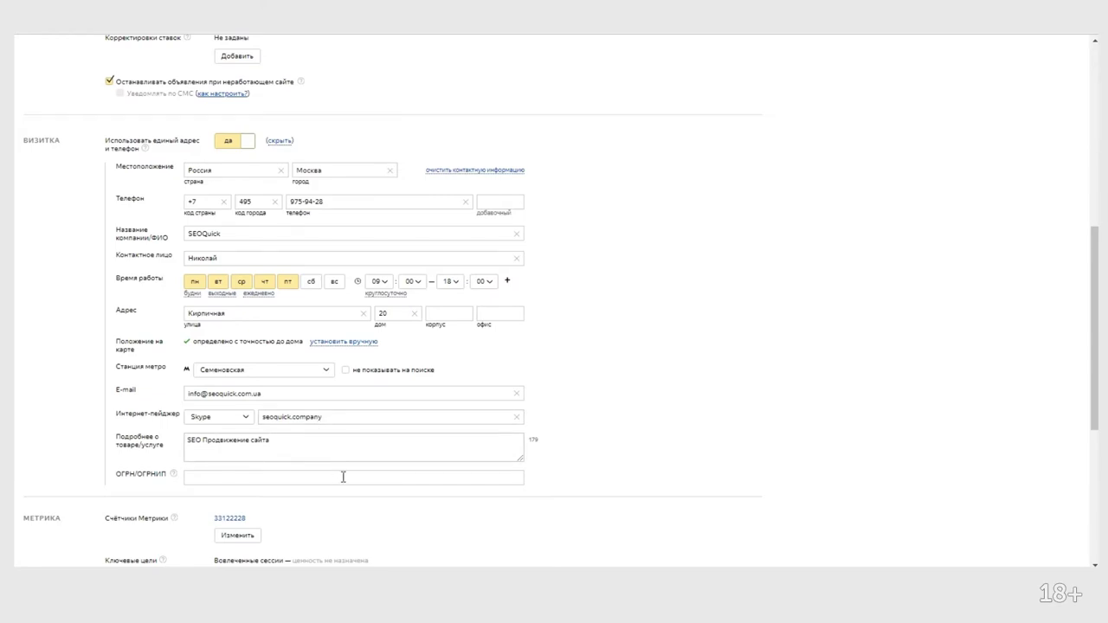
scroll(344, 477, "down", 1)
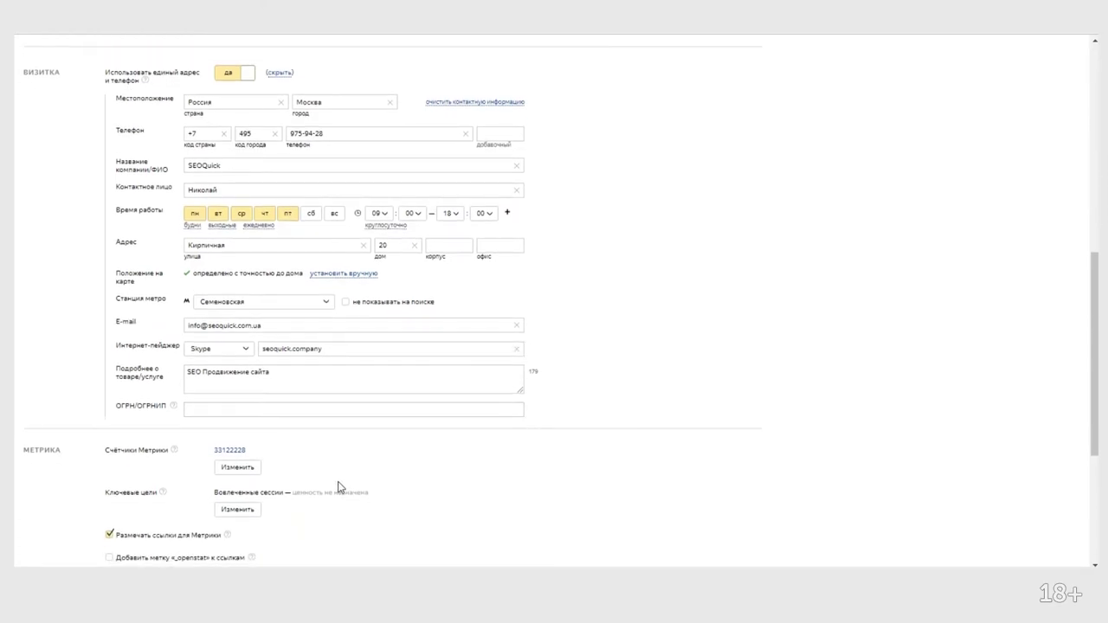
scroll(338, 487, "down", 1)
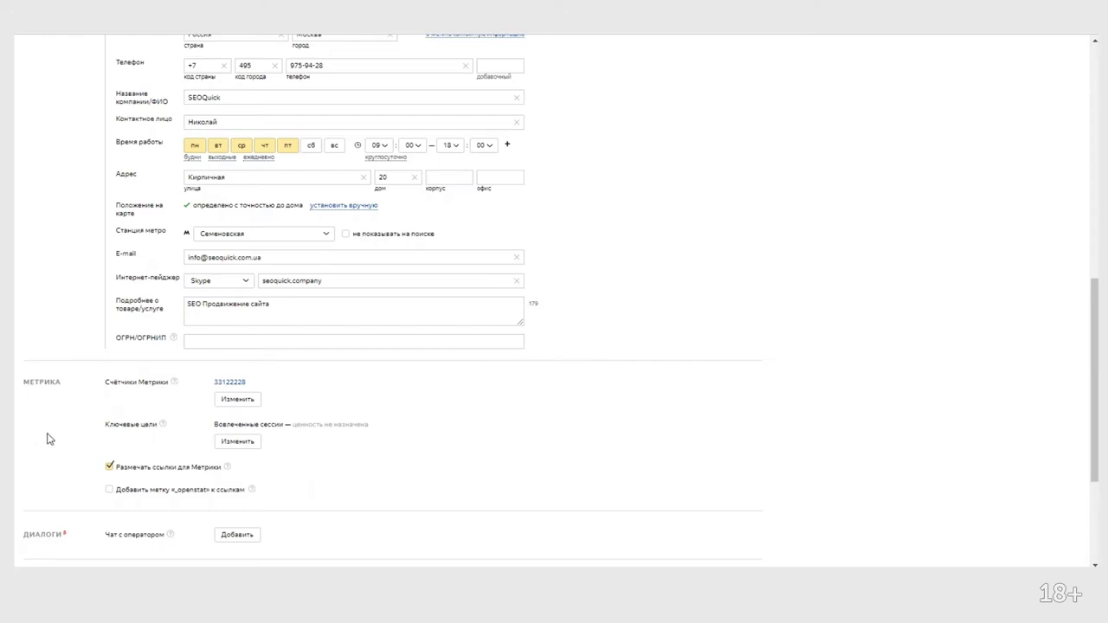
scroll(61, 407, "down", 1)
scroll(60, 407, "down", 1)
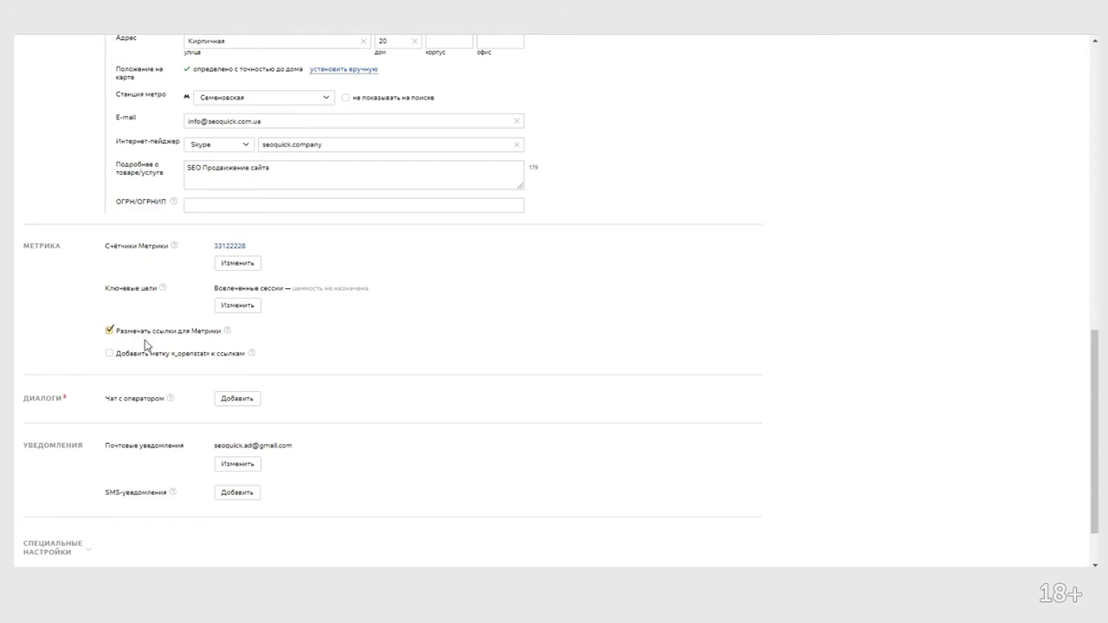
scroll(136, 364, "down", 2)
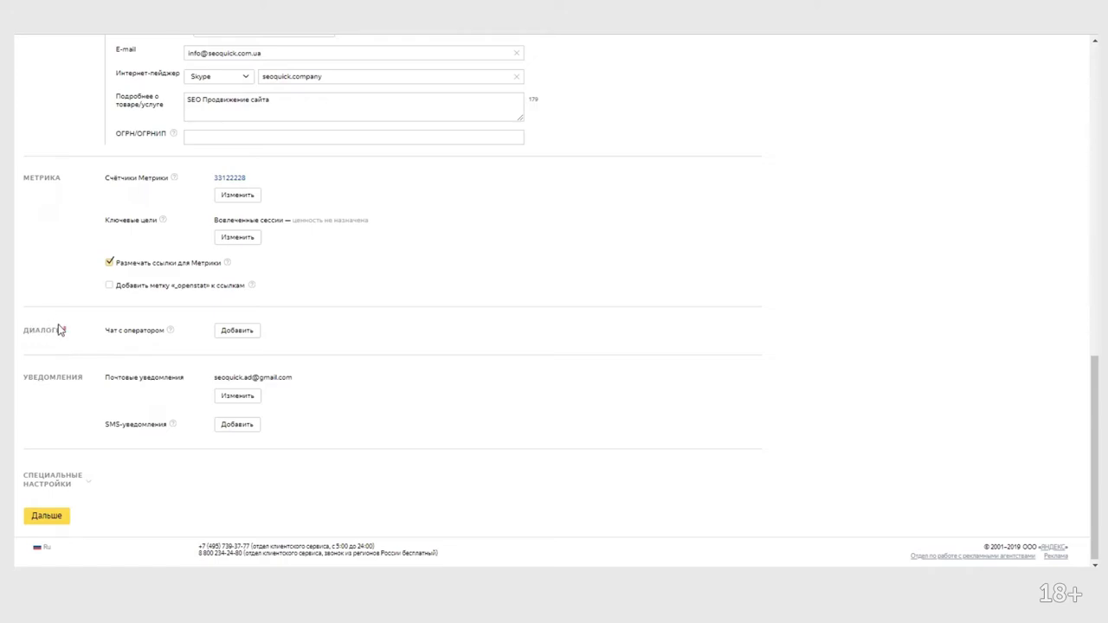
left_click(171, 332)
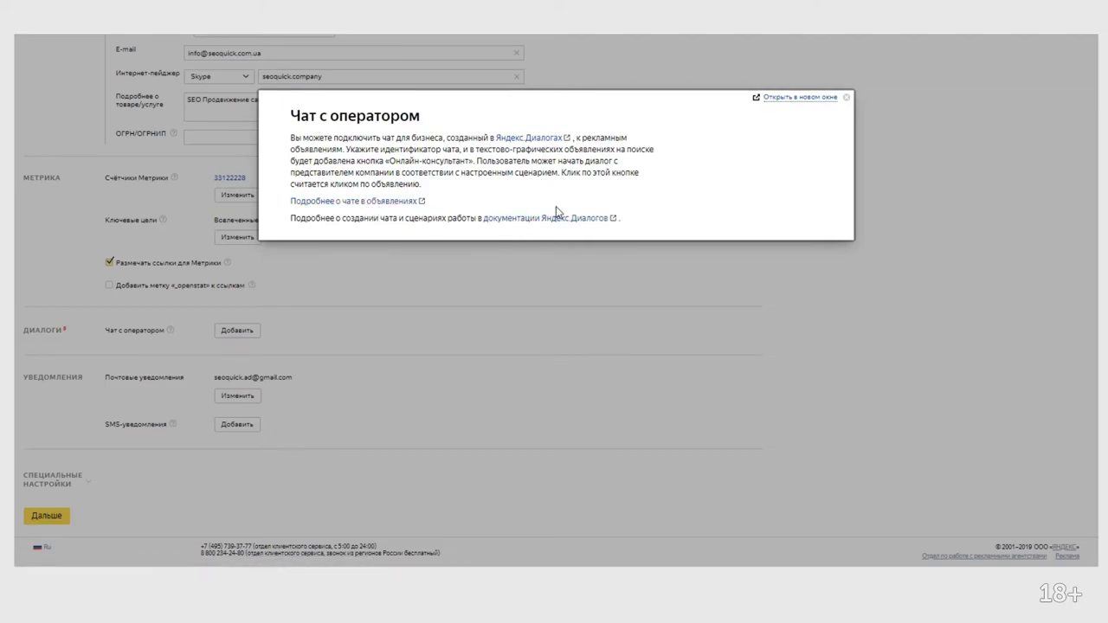
left_click(846, 98)
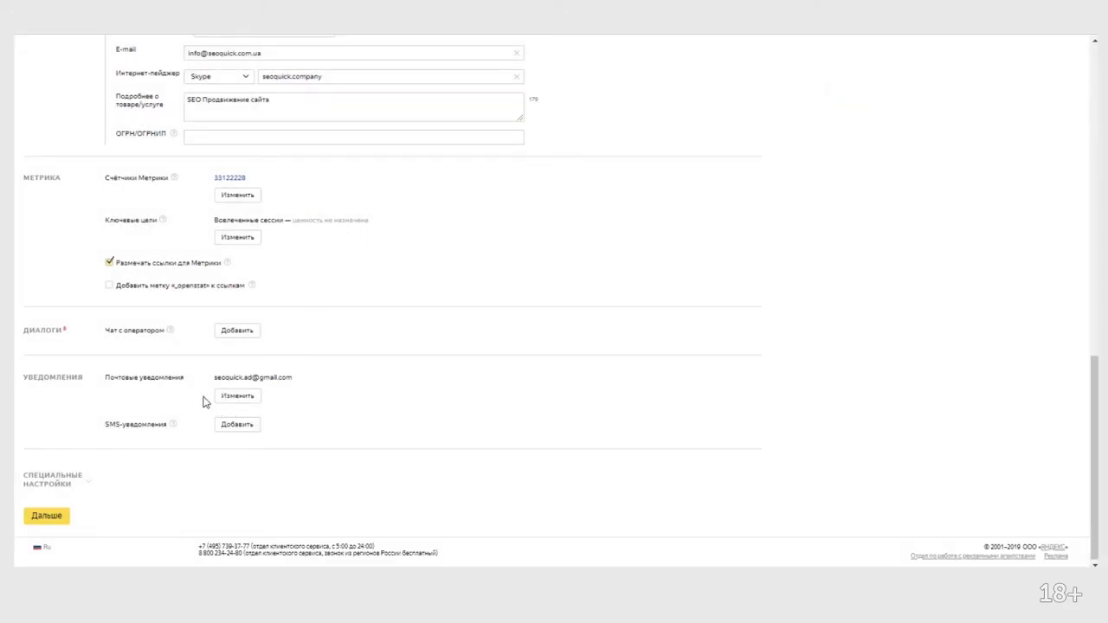
Expand the campaign's "Специальные настройки", review their options, and continue to creating the ad group
scroll(49, 377, "down", 1)
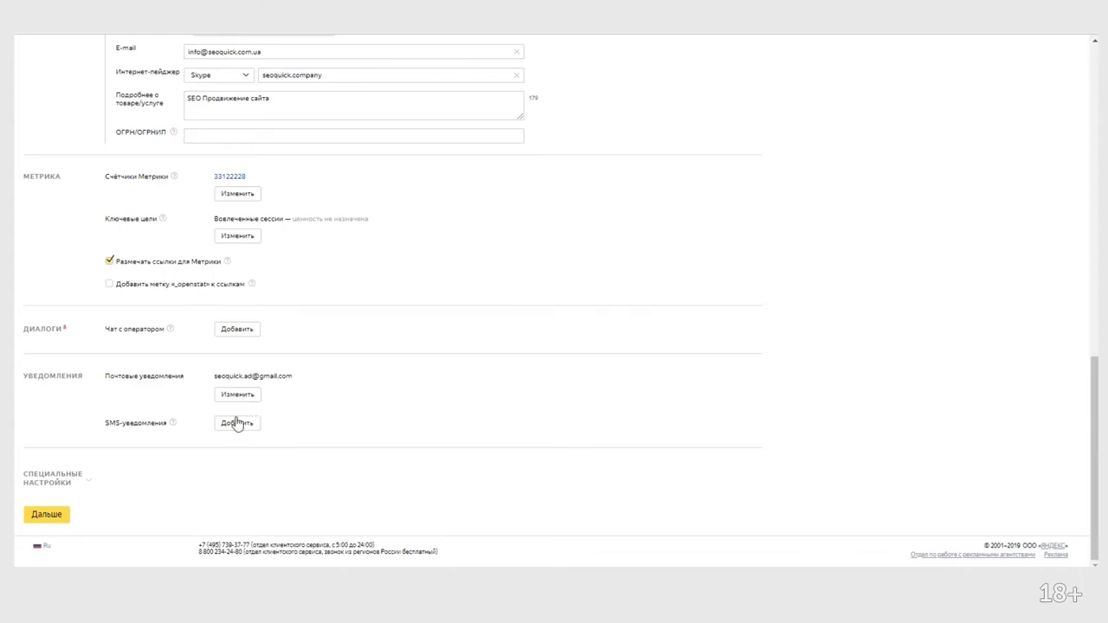
left_click(84, 483)
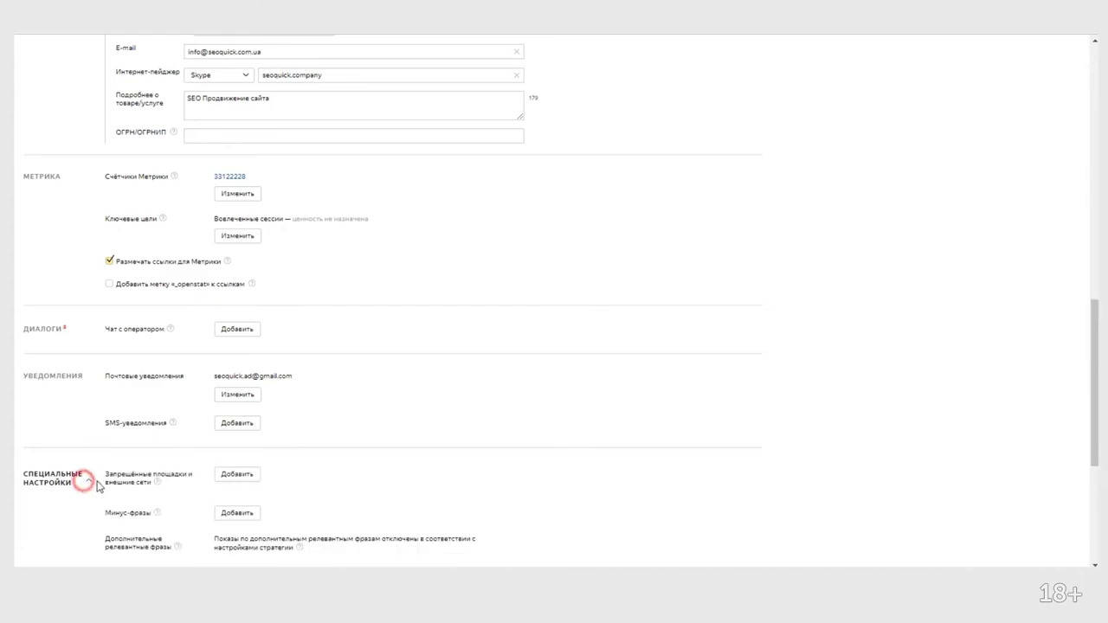
scroll(113, 481, "down", 2)
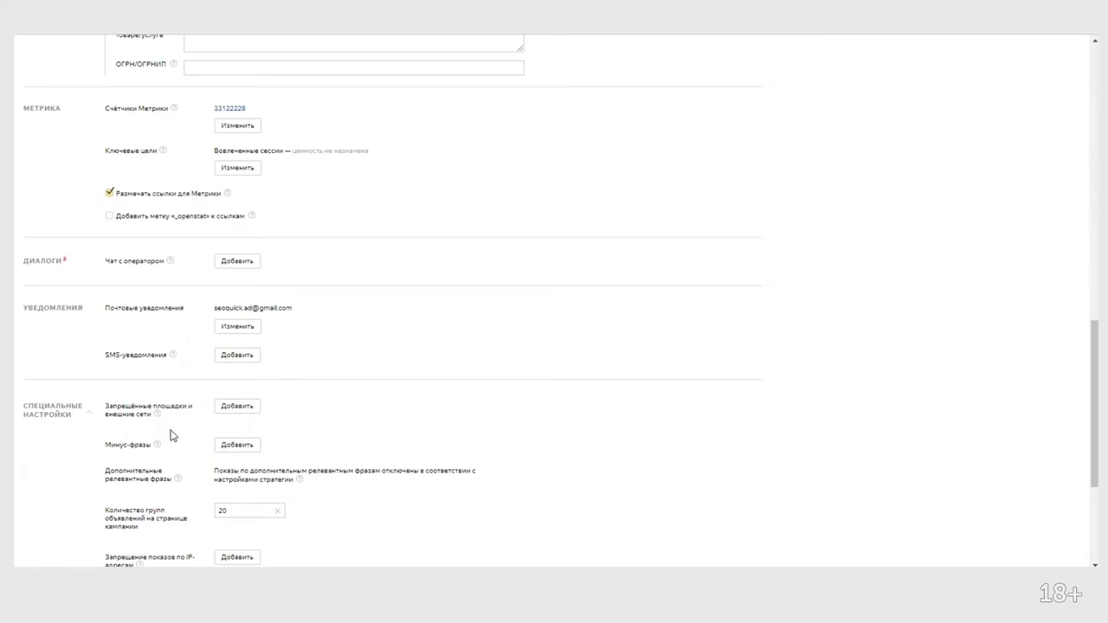
scroll(170, 435, "down", 1)
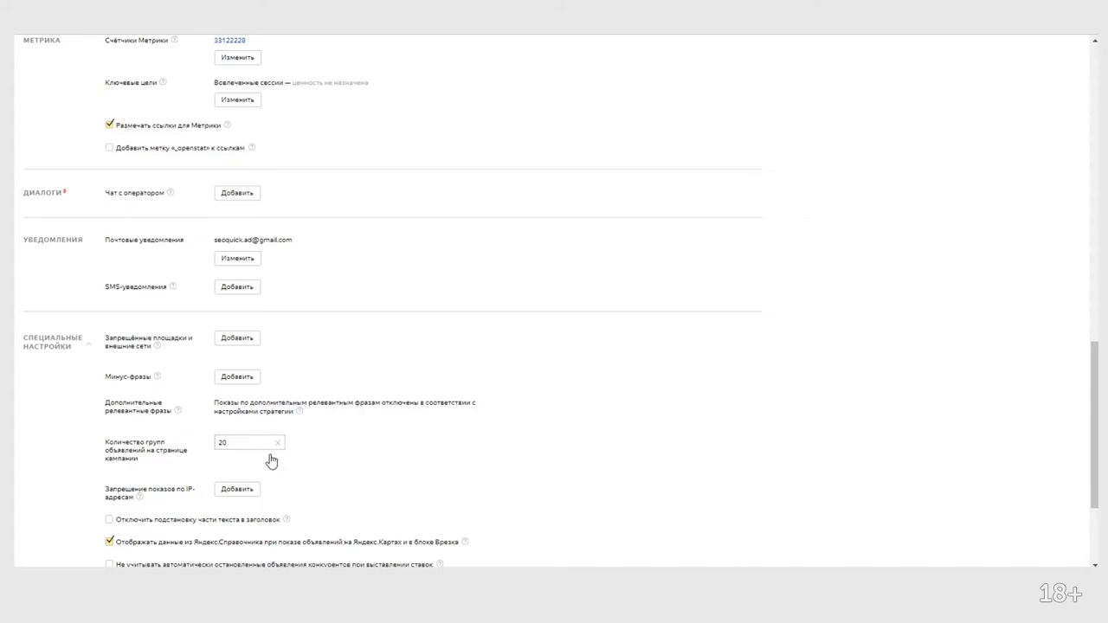
scroll(253, 503, "down", 1)
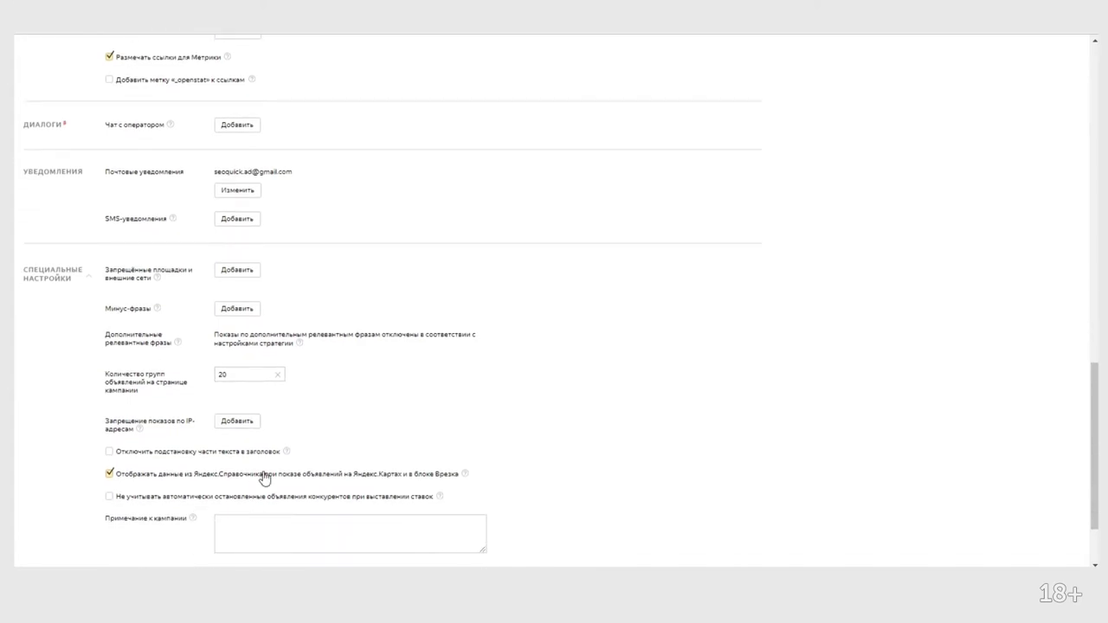
scroll(299, 429, "down", 1)
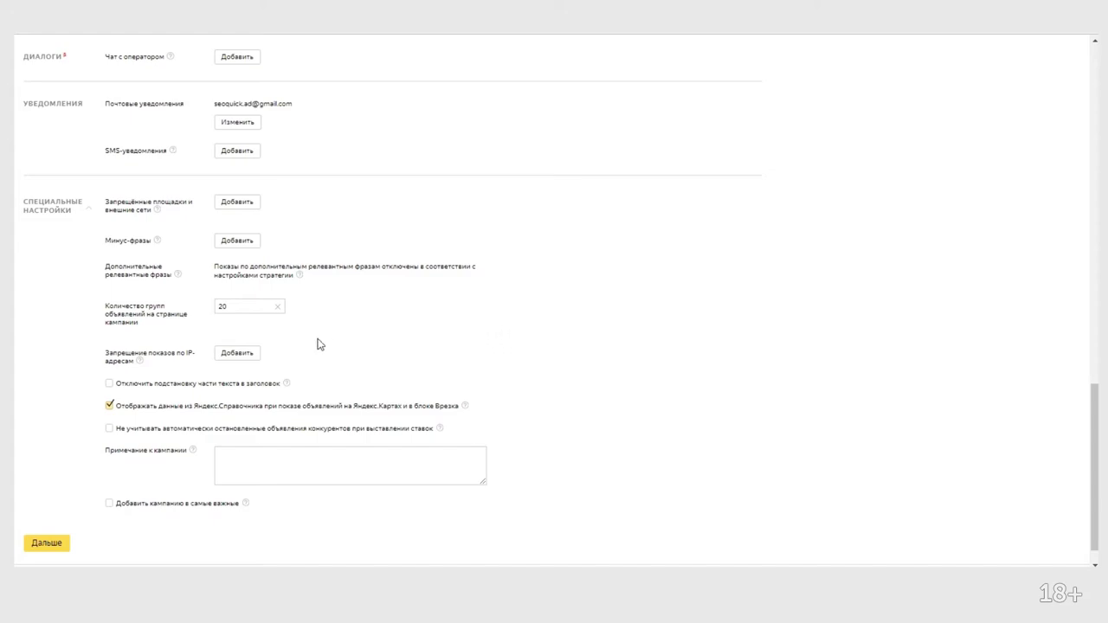
left_click(51, 545)
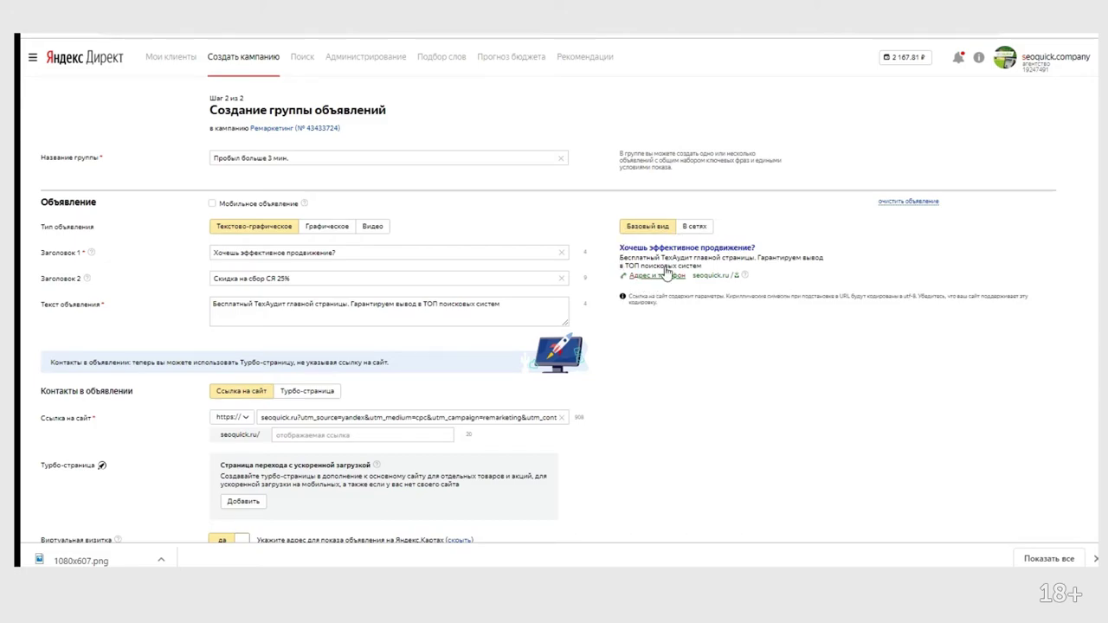
Preview the ad's "В сетях" appearance and review its headlines, text and contact fields
left_click(696, 228)
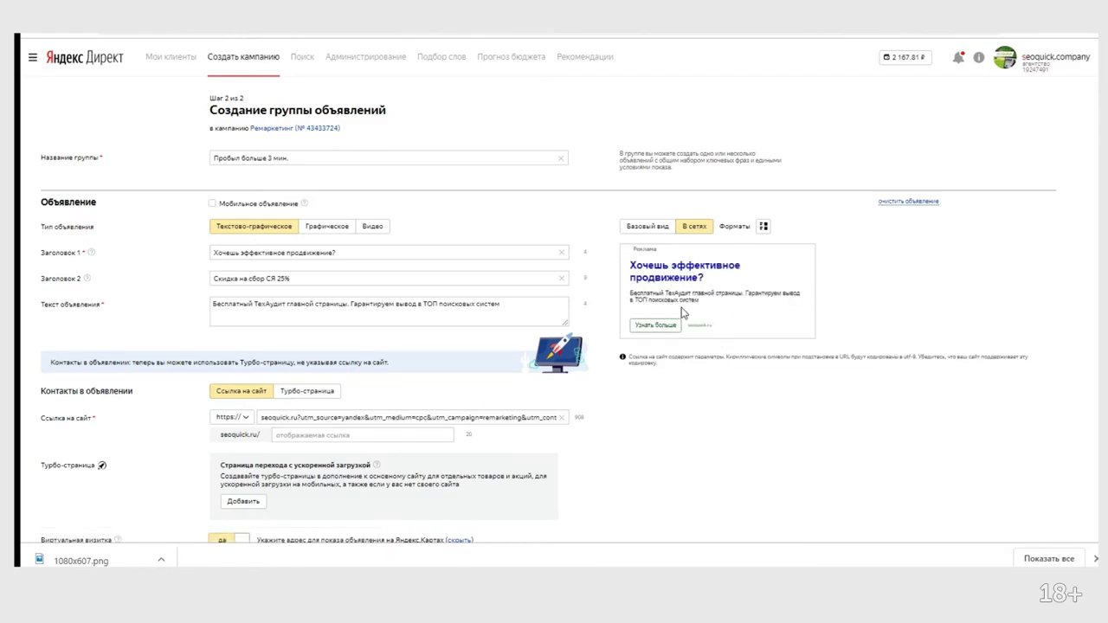
scroll(377, 339, "down", 1)
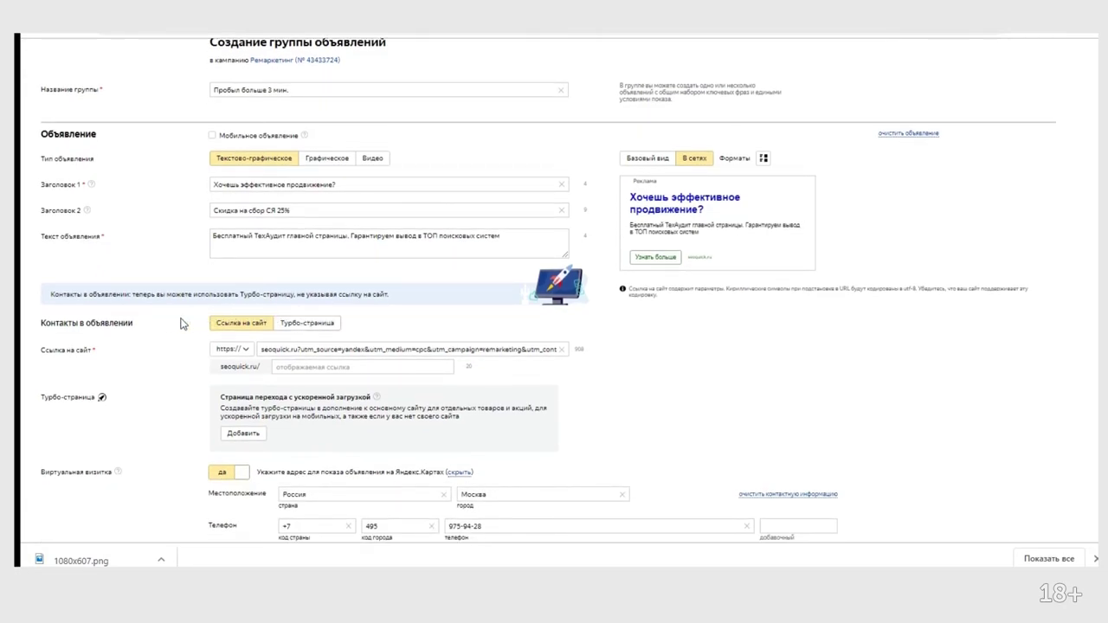
scroll(153, 317, "down", 2)
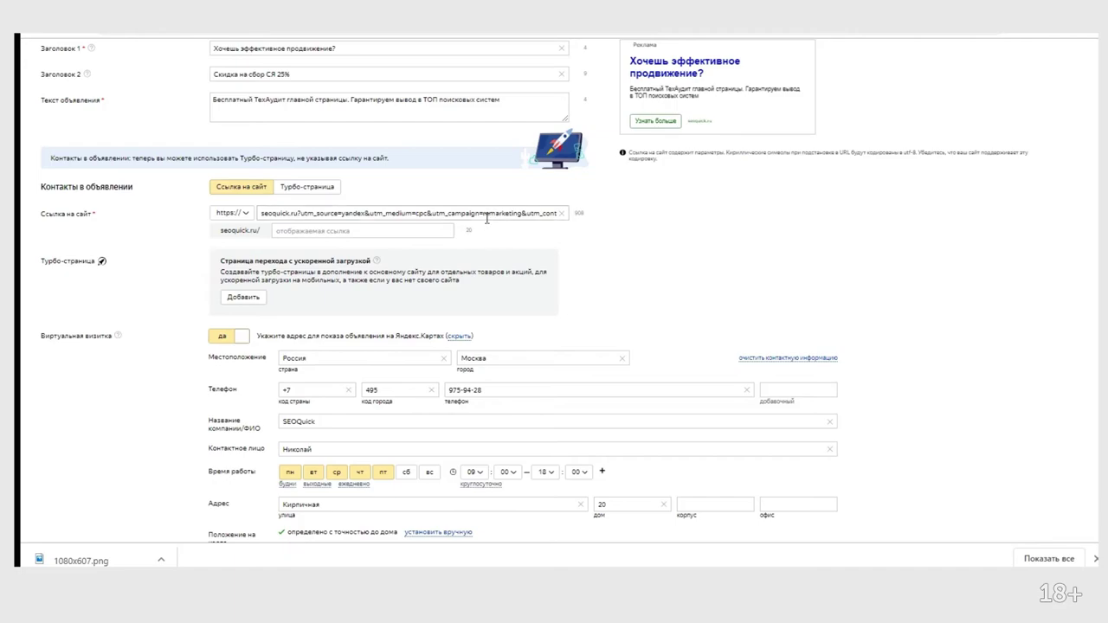
Check the utm_campaign value in the site link and set the displayed link to "заказать-услугу"
left_click_drag(482, 218, 518, 219)
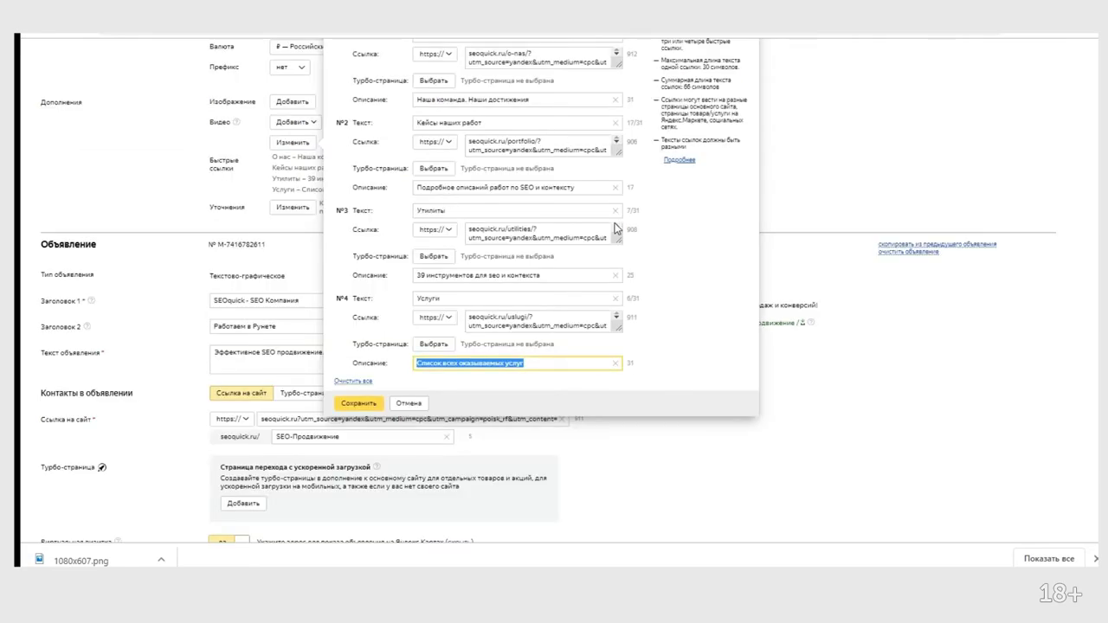
scroll(593, 181, "up", 4)
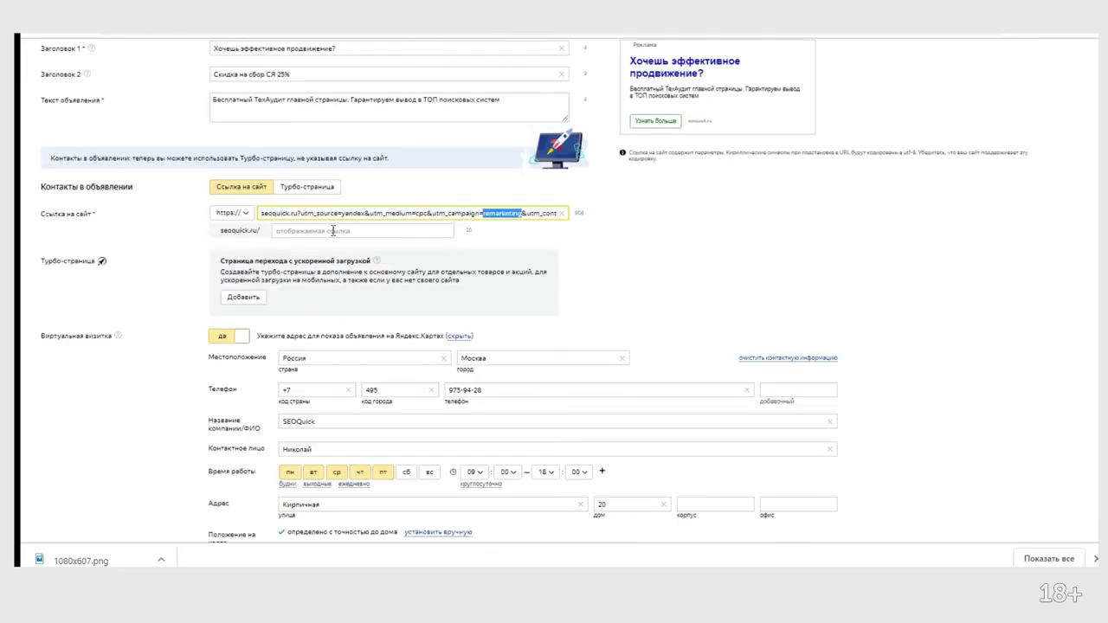
left_click(332, 231)
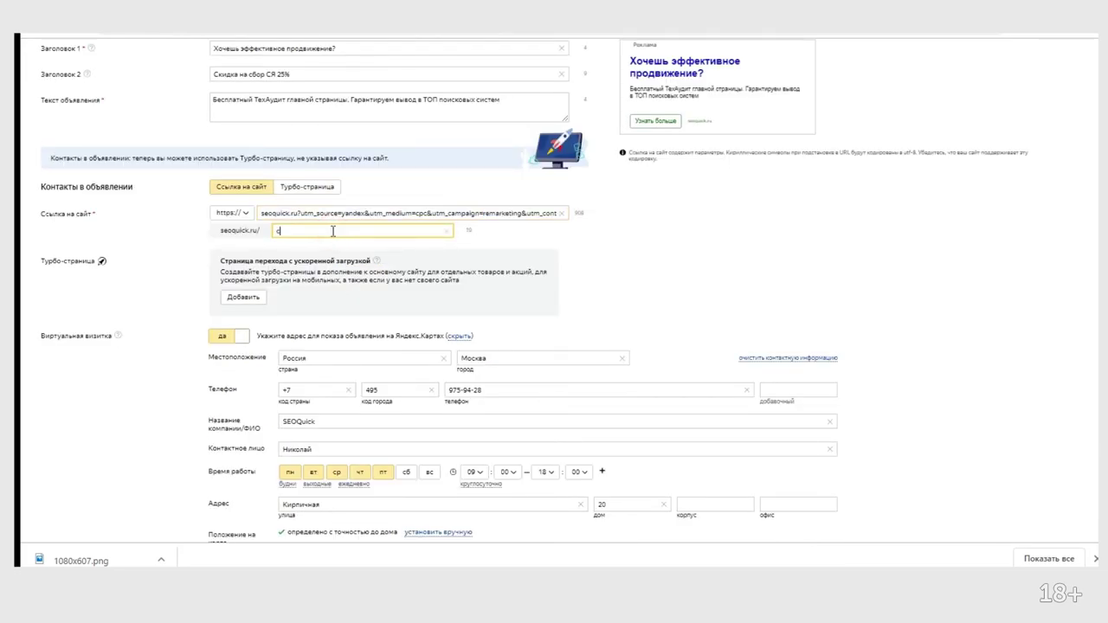
type("заказать-услугу")
Review the ad's virtual business card and the currency and prefix options for its price
scroll(339, 231, "down", 3)
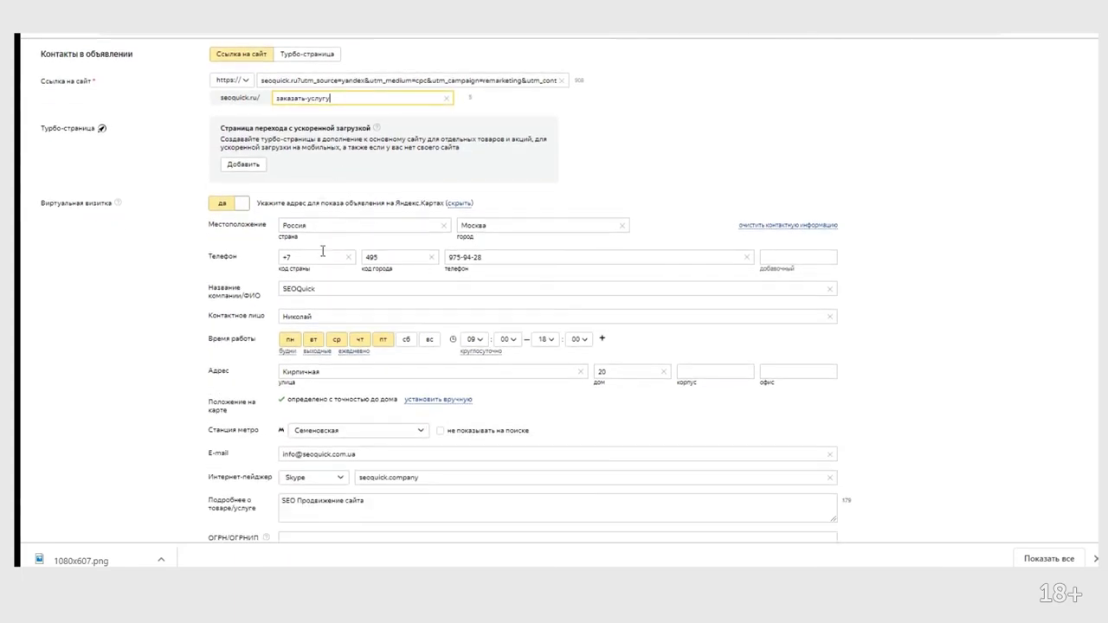
scroll(147, 197, "down", 2)
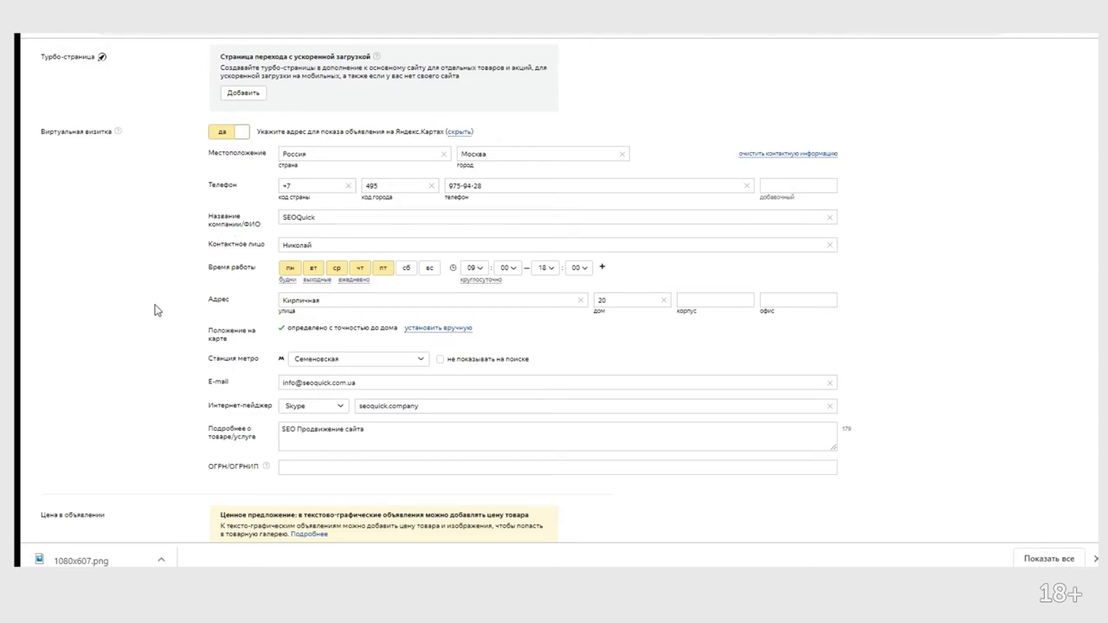
scroll(156, 310, "down", 3)
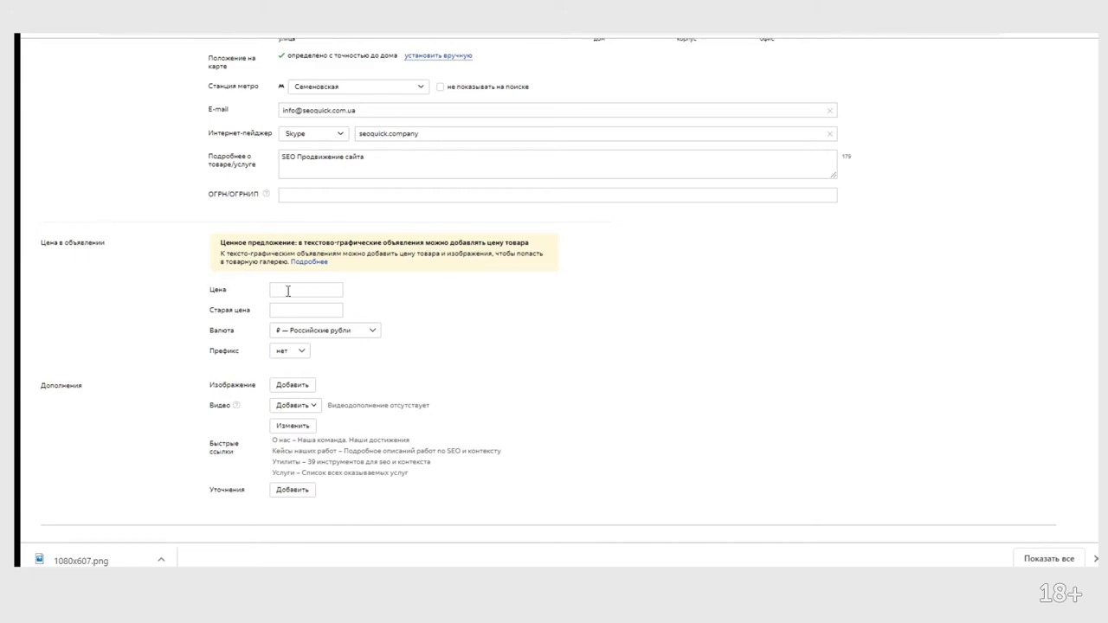
left_click(336, 335)
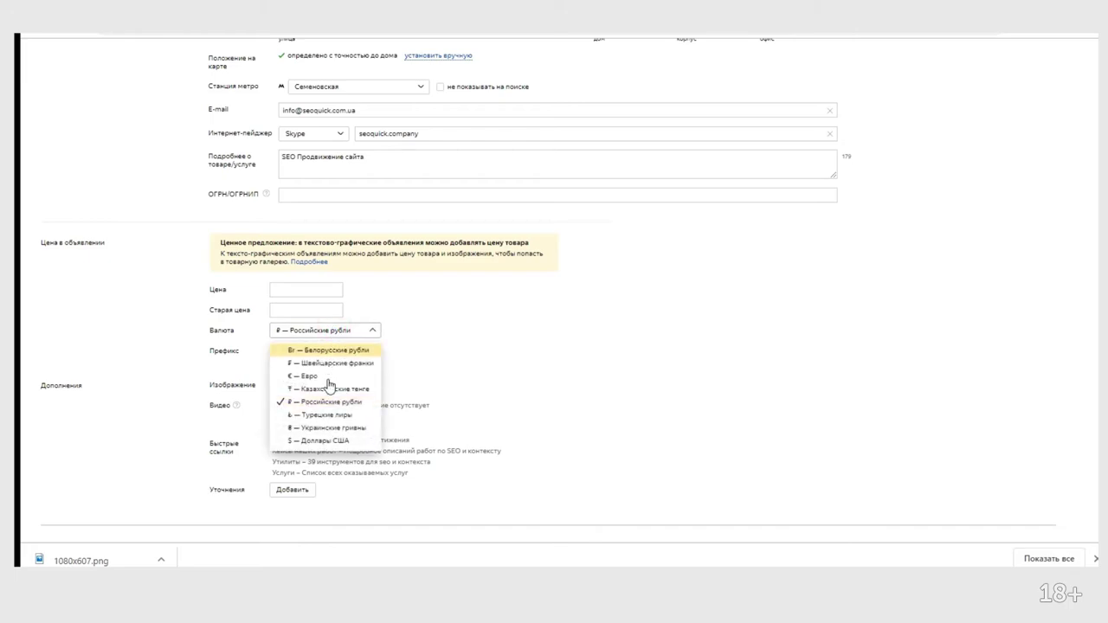
left_click(460, 367)
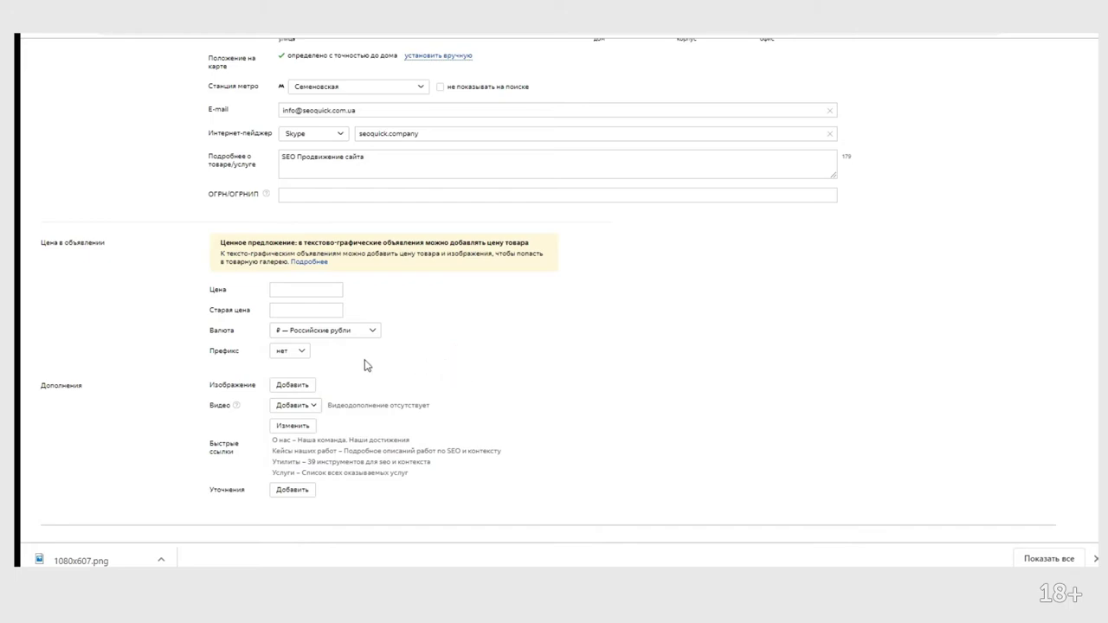
left_click(299, 353)
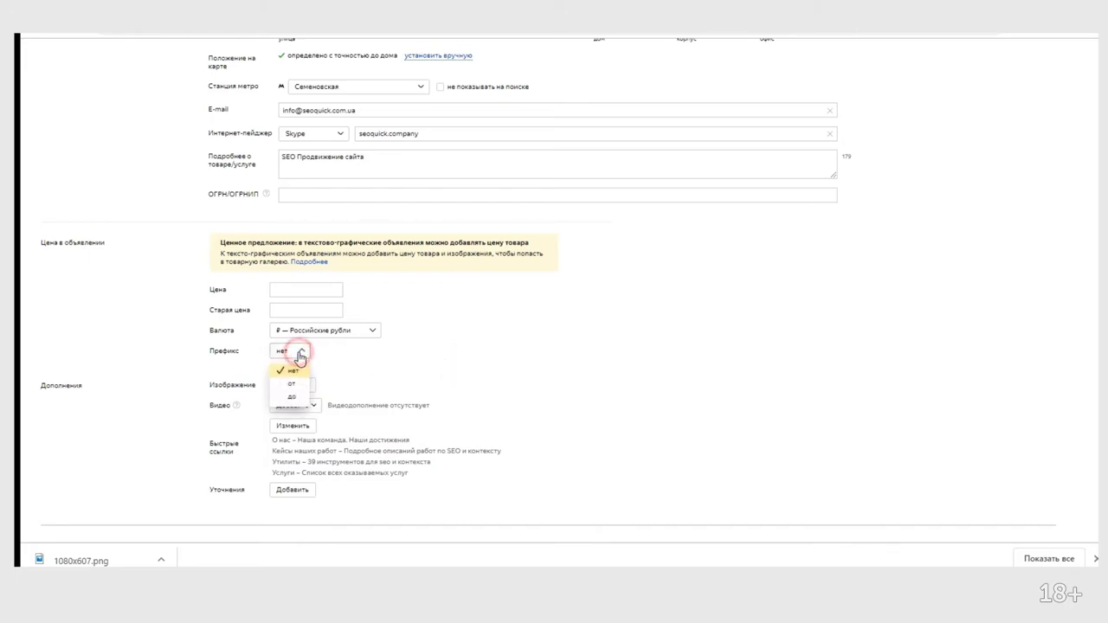
left_click(357, 367)
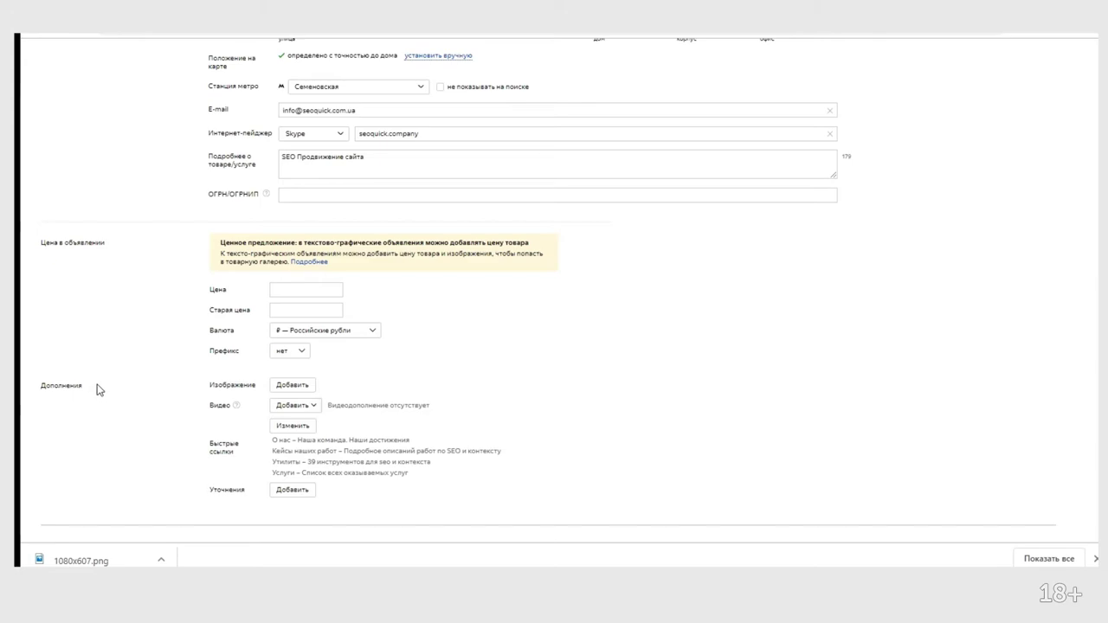
Open the ad's "Быстрые ссылки", examine their texts, links and descriptions, and close them
scroll(104, 381, "down", 1)
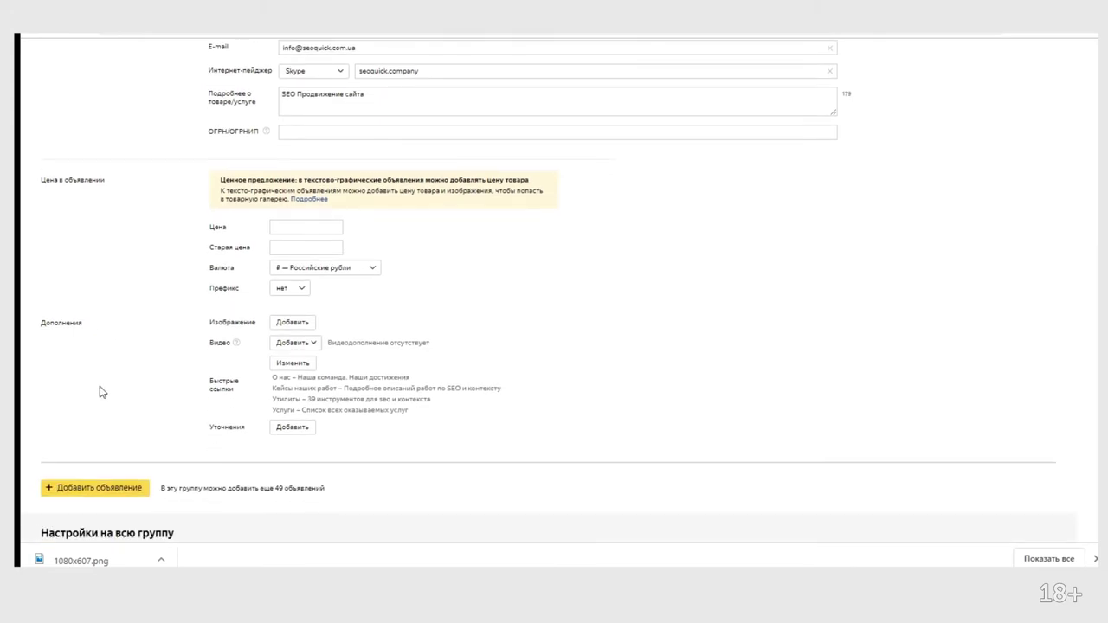
left_click(293, 357)
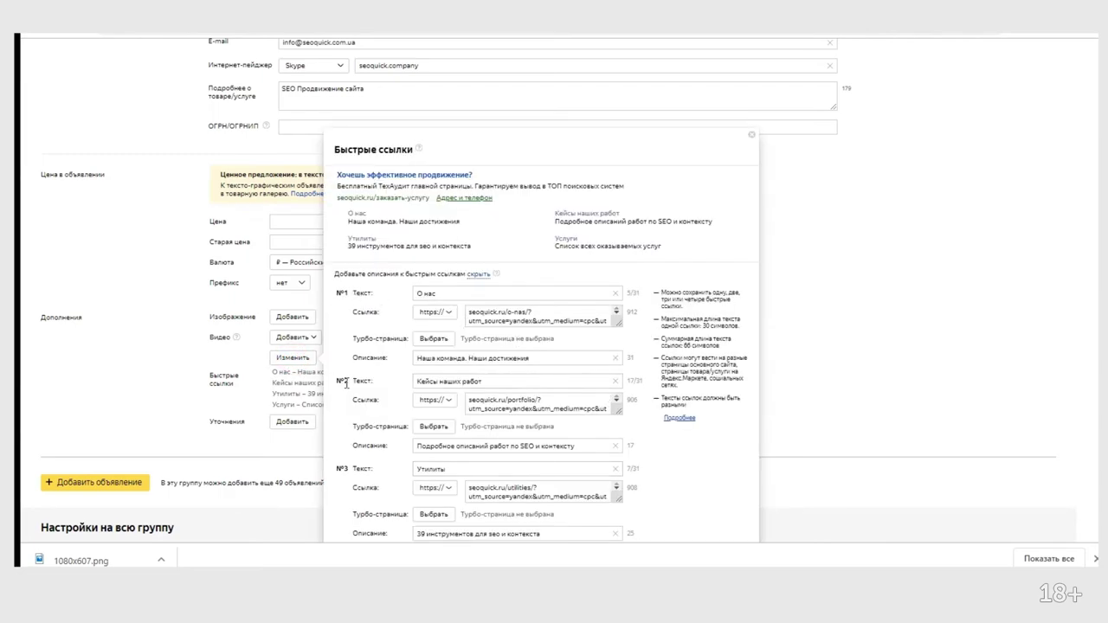
scroll(374, 374, "down", 2)
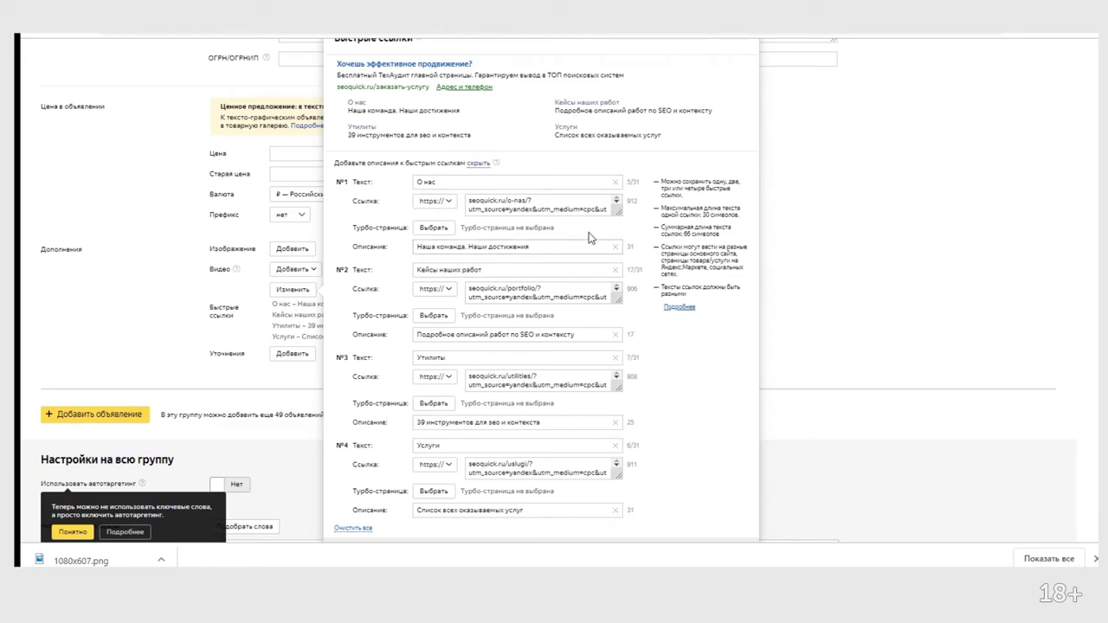
scroll(588, 238, "up", 3)
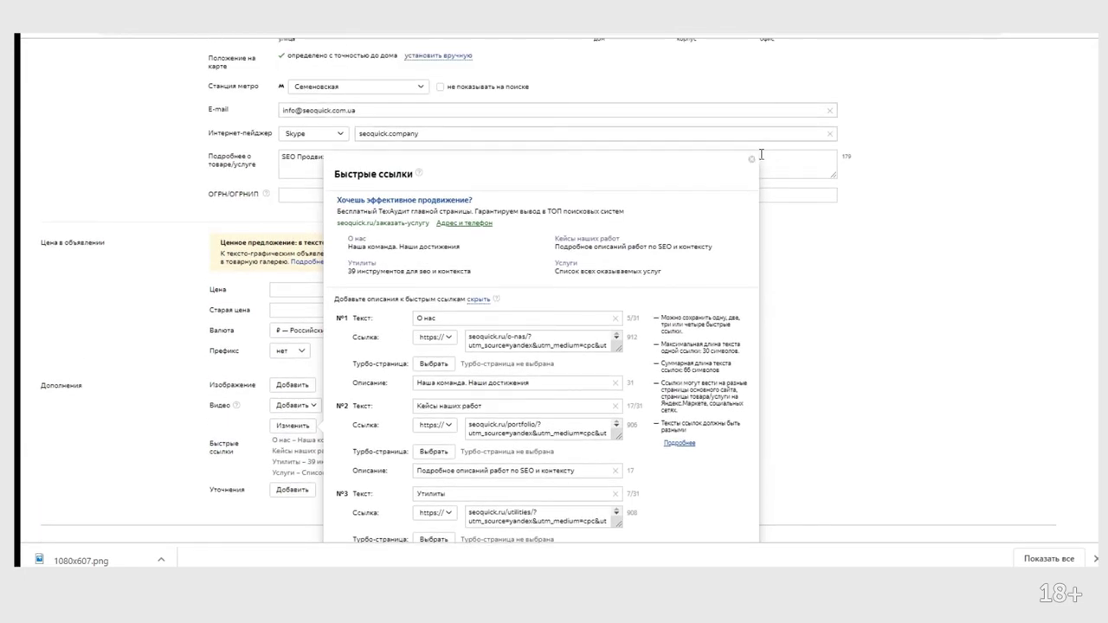
left_click(751, 159)
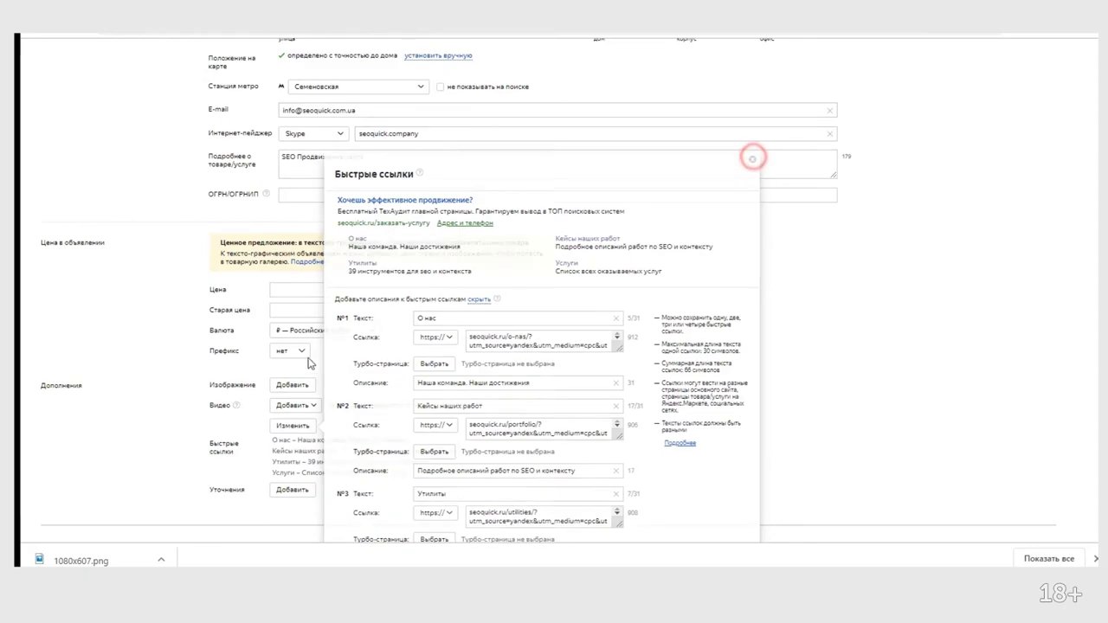
Add the callouts "1000+ успешных проектов", "7 лет опыта", "Собственные утилиты" and "Команда специалистов" to the ad and save them
scroll(291, 381, "down", 3)
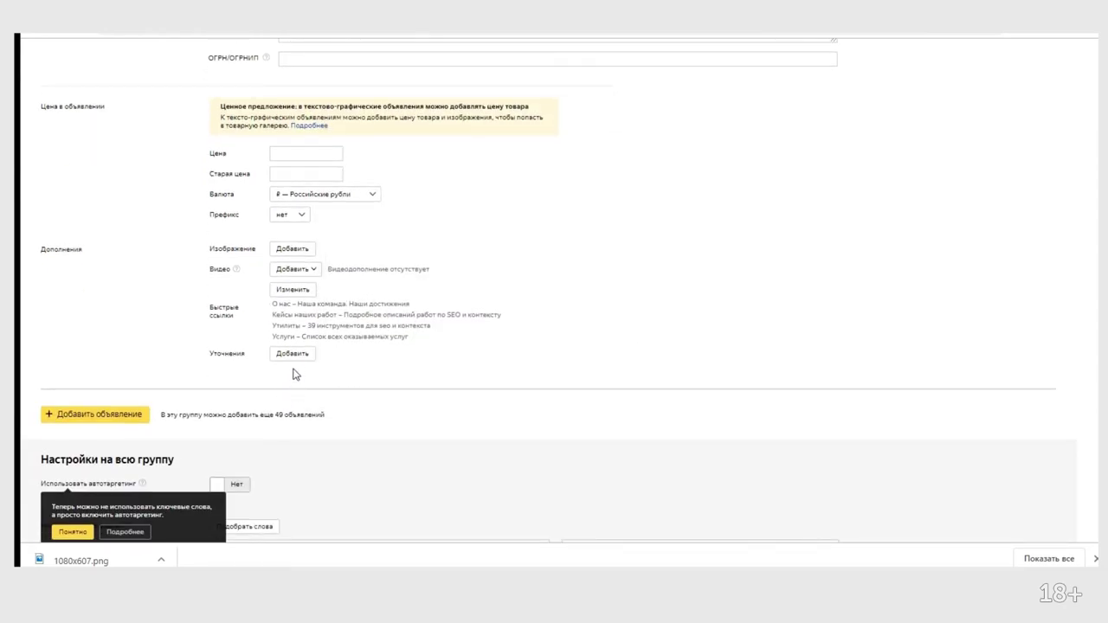
left_click(293, 354)
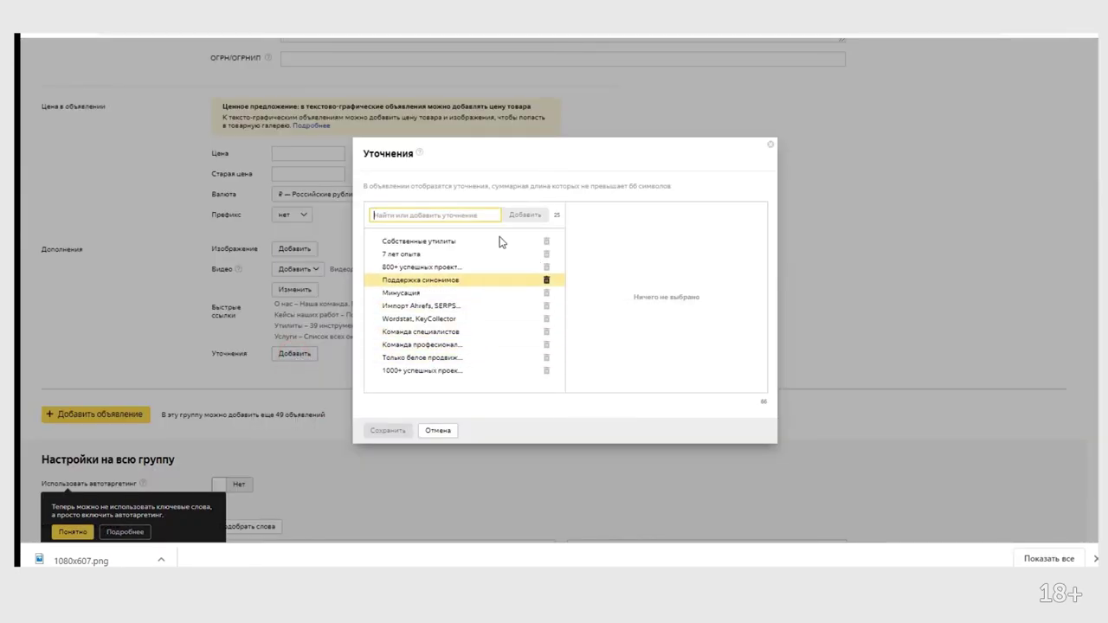
left_click(434, 369)
left_click(407, 250)
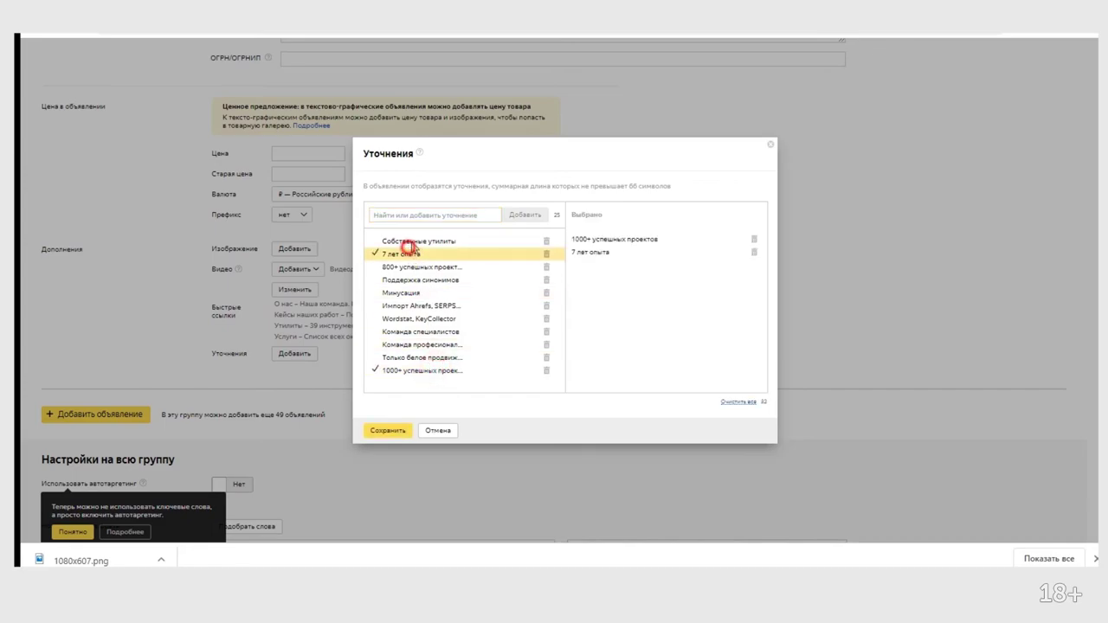
left_click(408, 241)
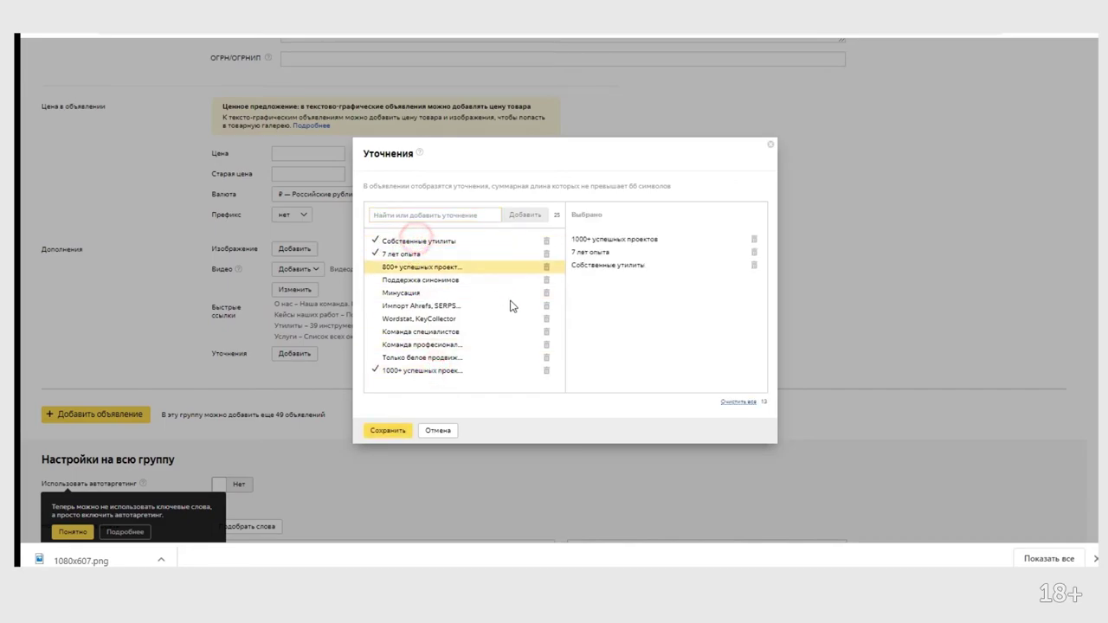
left_click(450, 332)
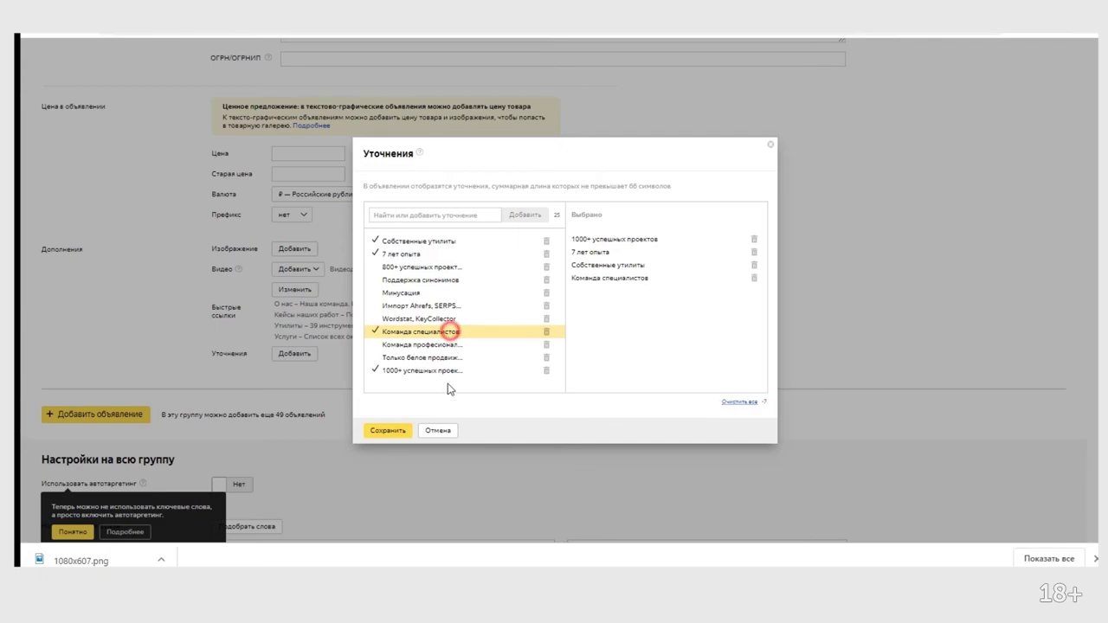
left_click(391, 431)
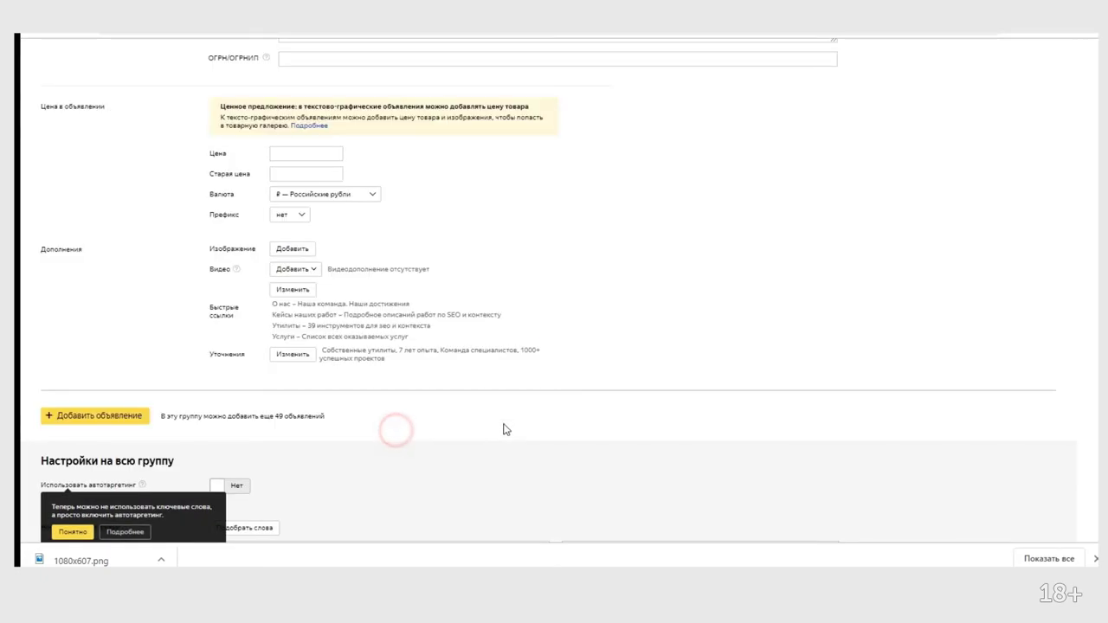
Reopen the ad's "Уточнения" to view the field for adding custom callouts, and cancel
left_click(303, 355)
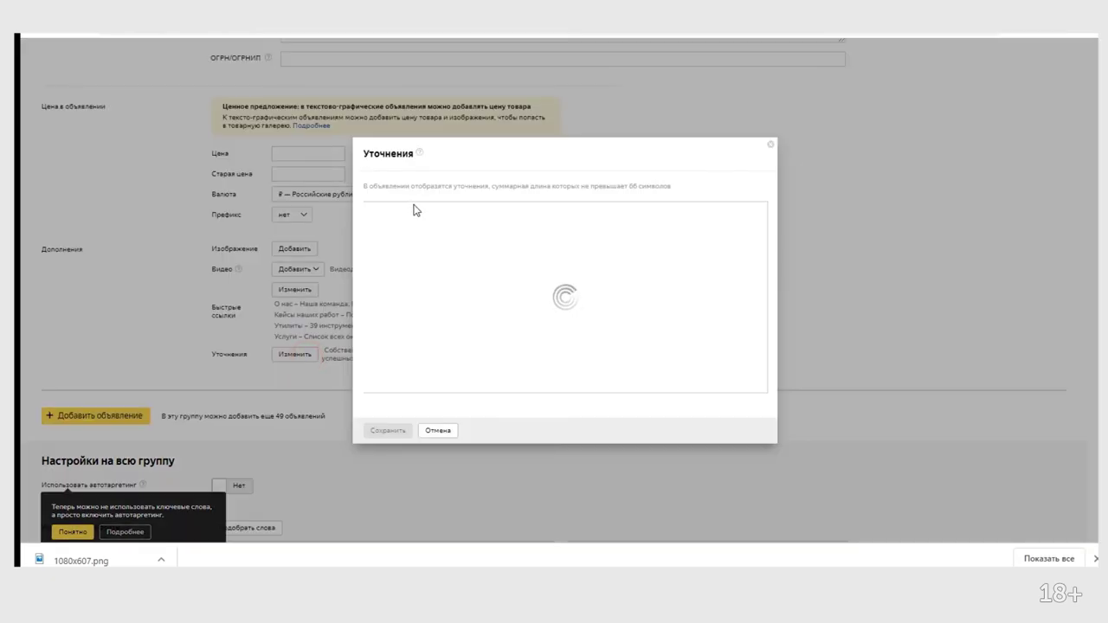
left_click(422, 212)
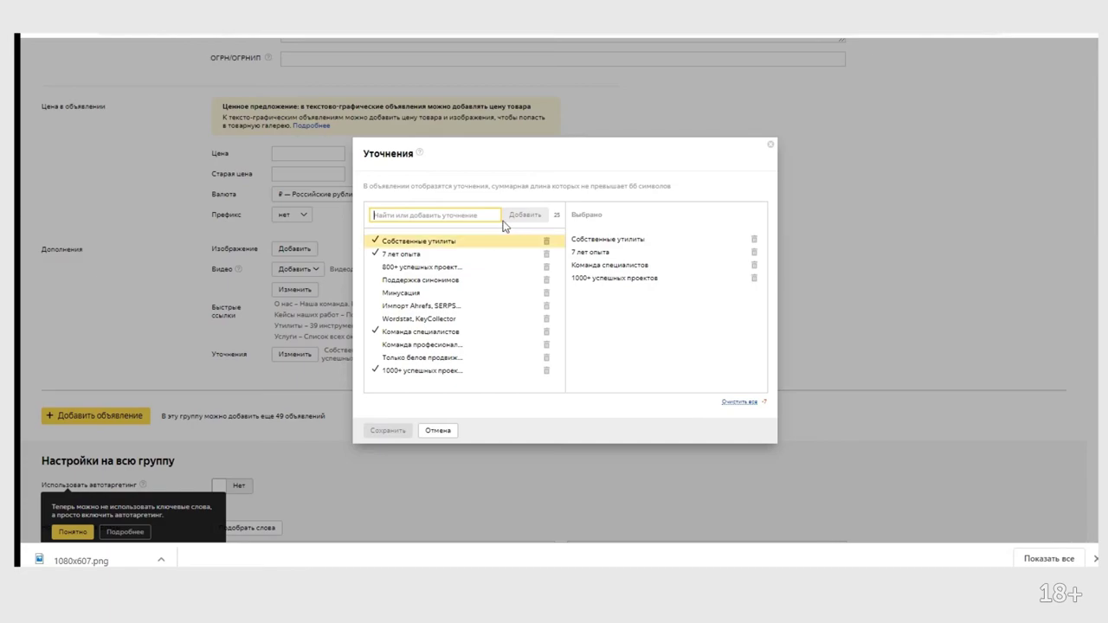
left_click(440, 430)
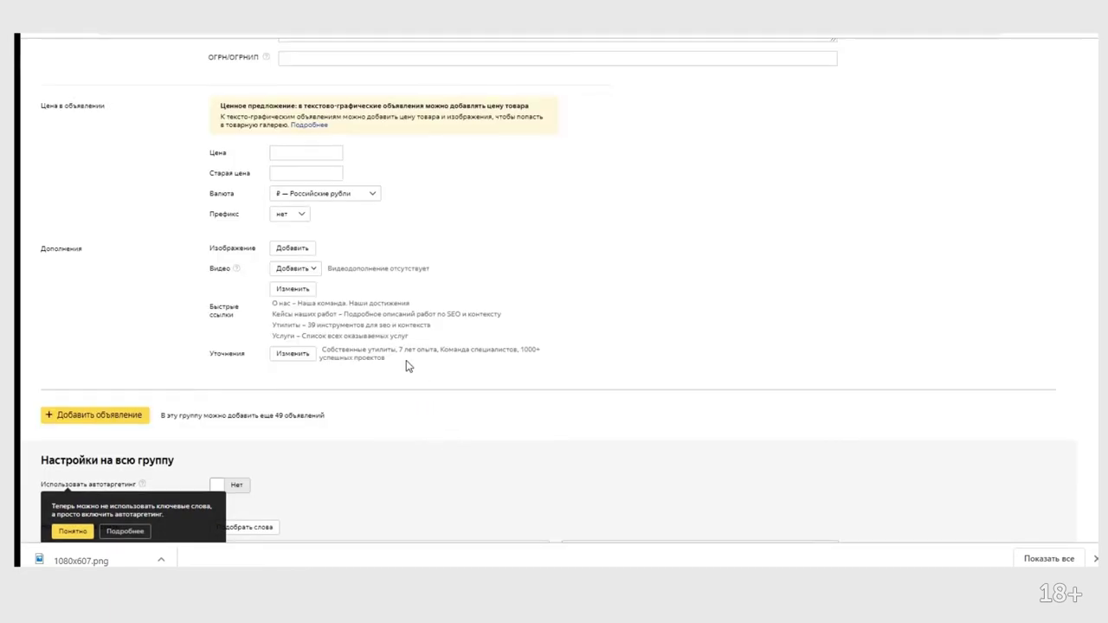
scroll(416, 381, "down", 3)
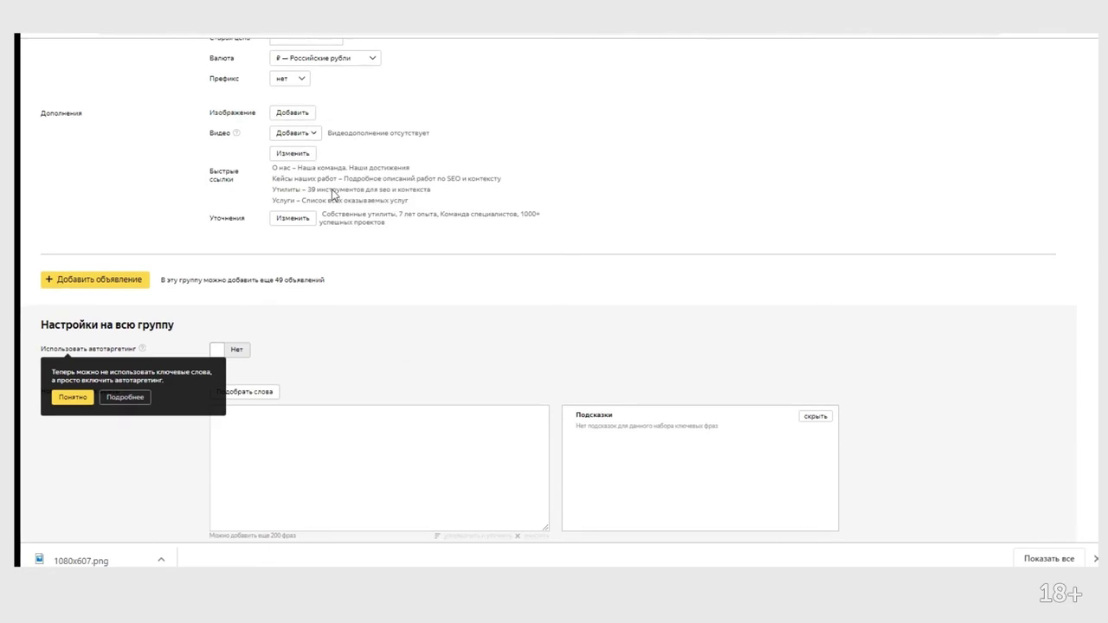
Review the completed ad and the settings for the whole group, dismissing the autotargeting hint
scroll(331, 194, "up", 5)
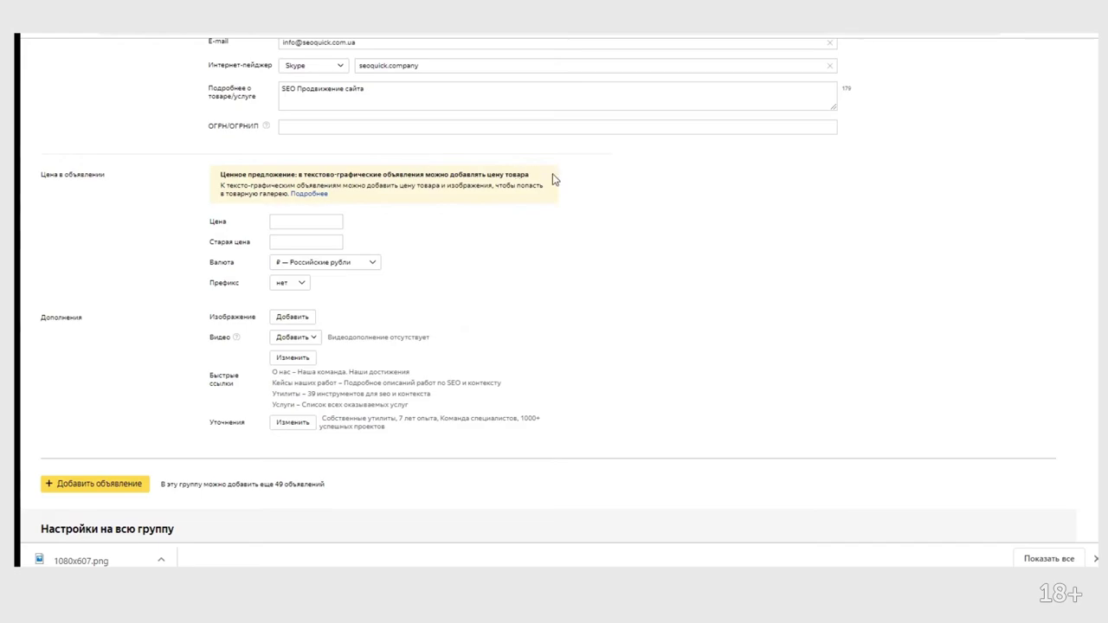
scroll(532, 275, "up", 15)
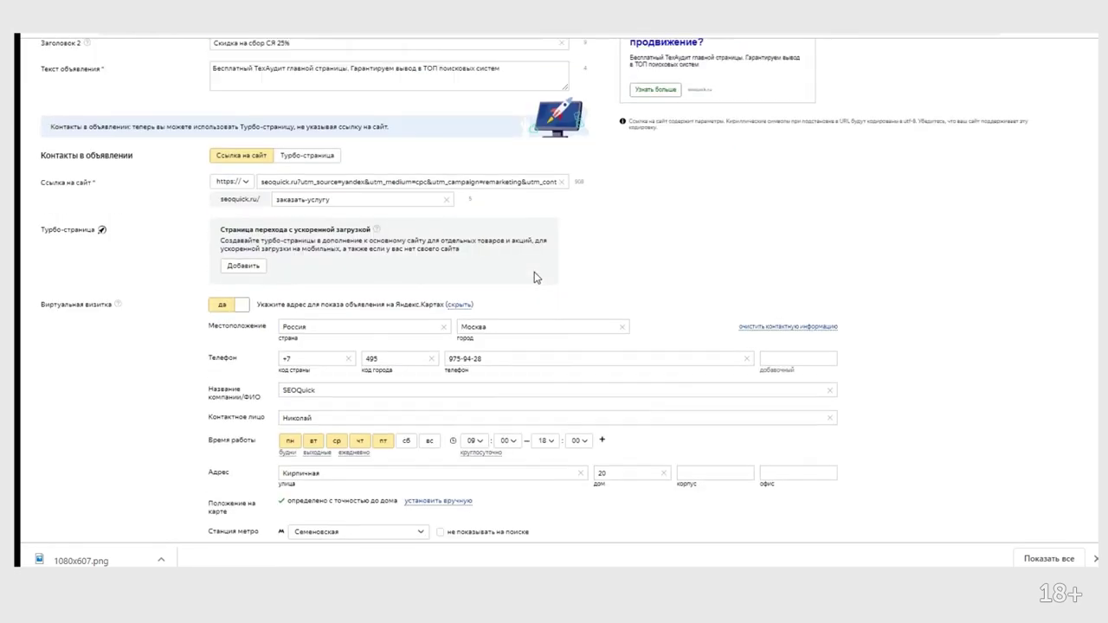
scroll(531, 275, "up", 1)
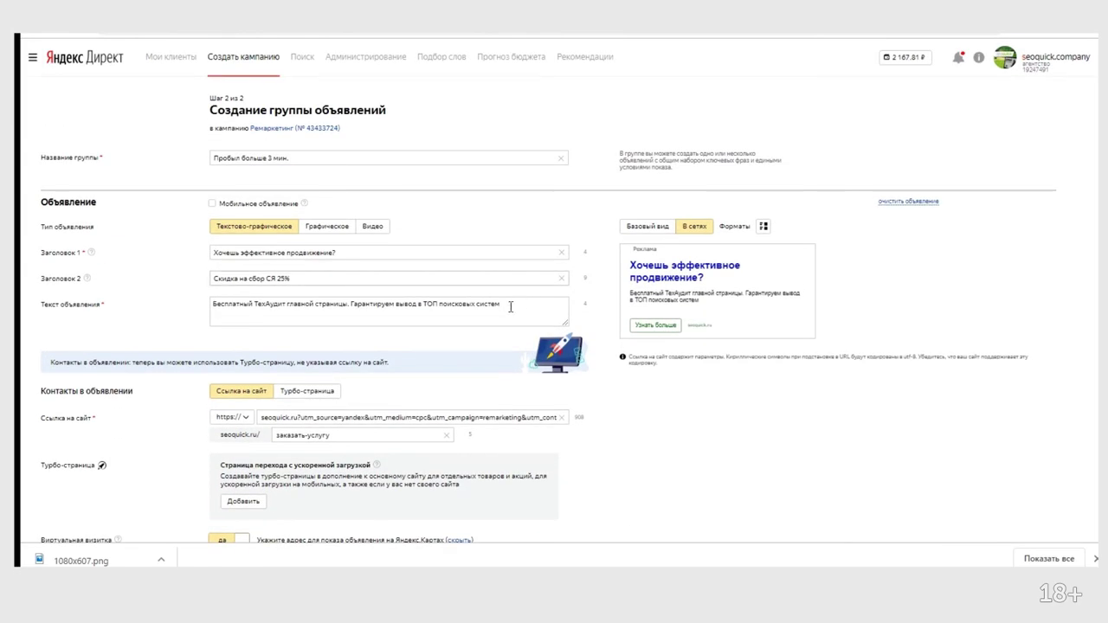
scroll(512, 303, "down", 5)
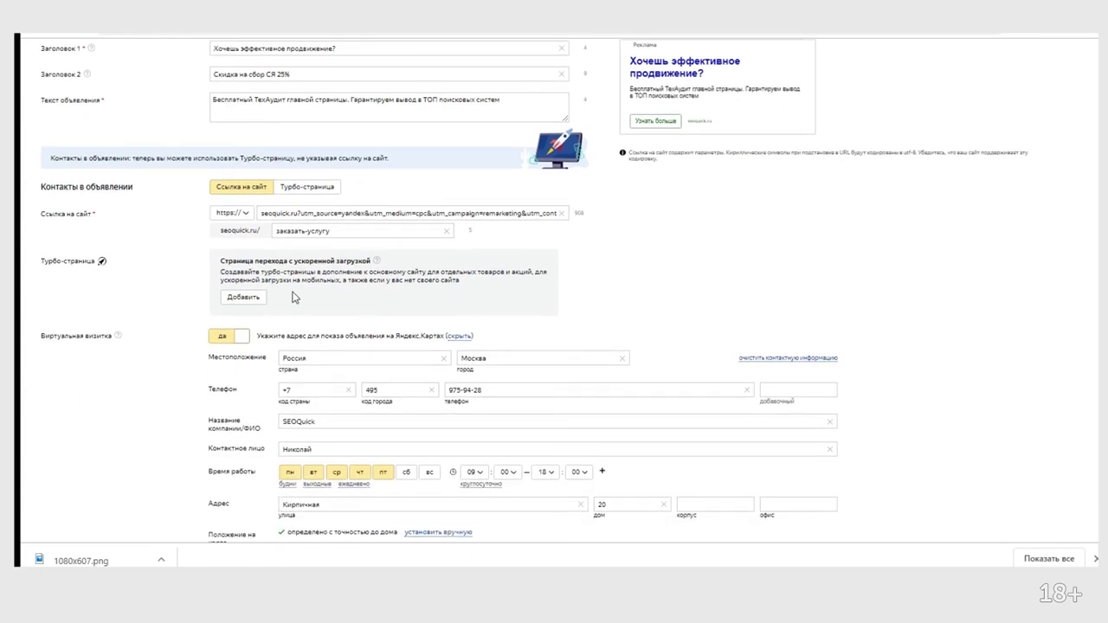
scroll(292, 297, "down", 18)
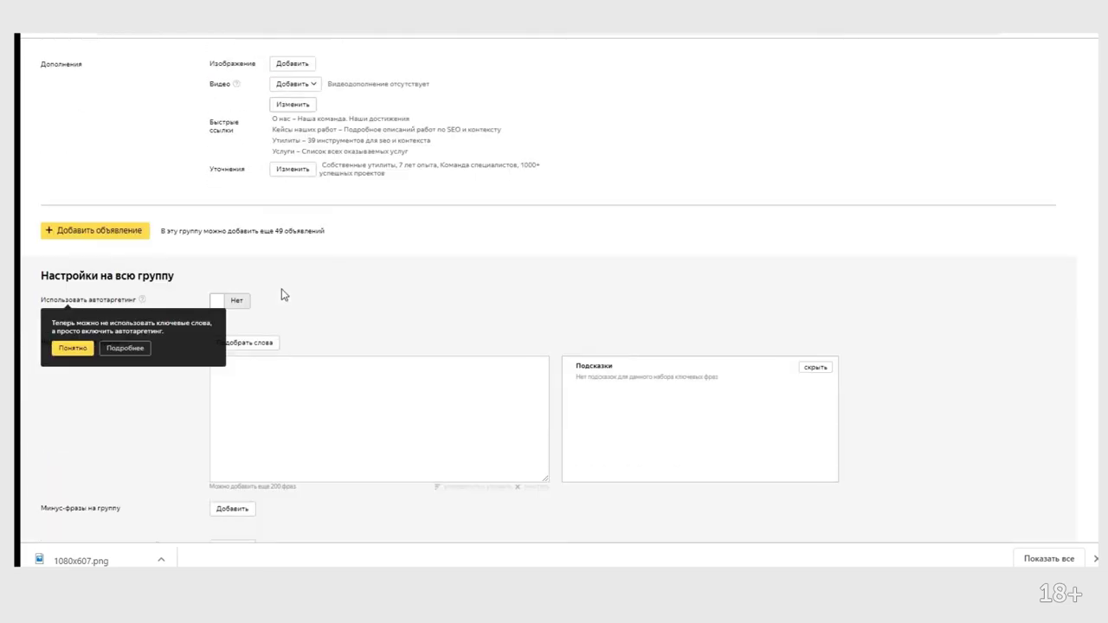
left_click(346, 268)
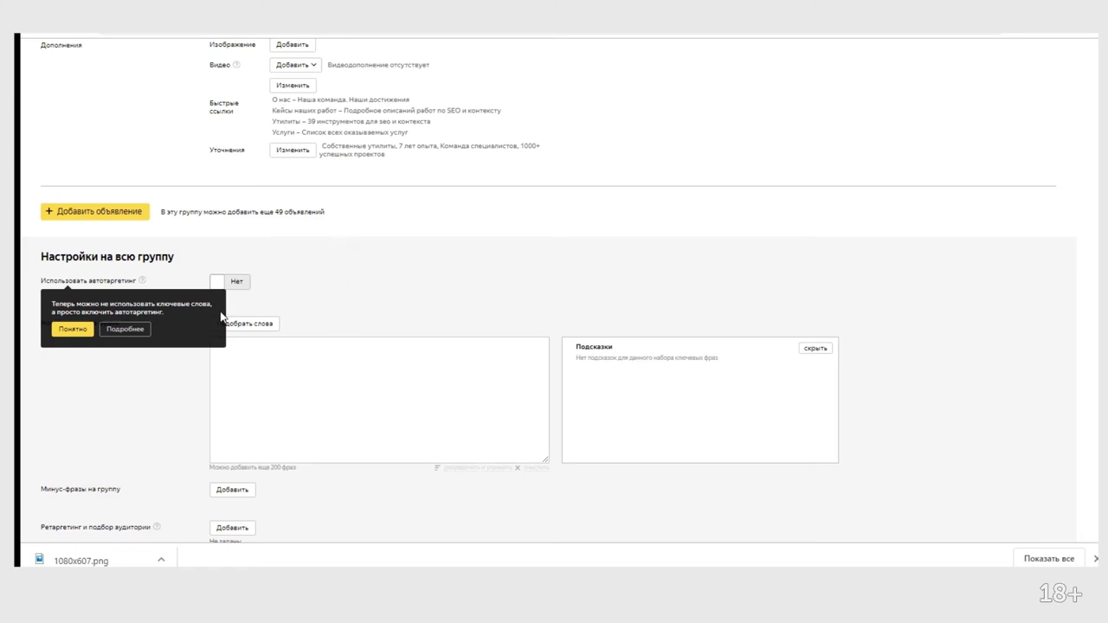
left_click(62, 330)
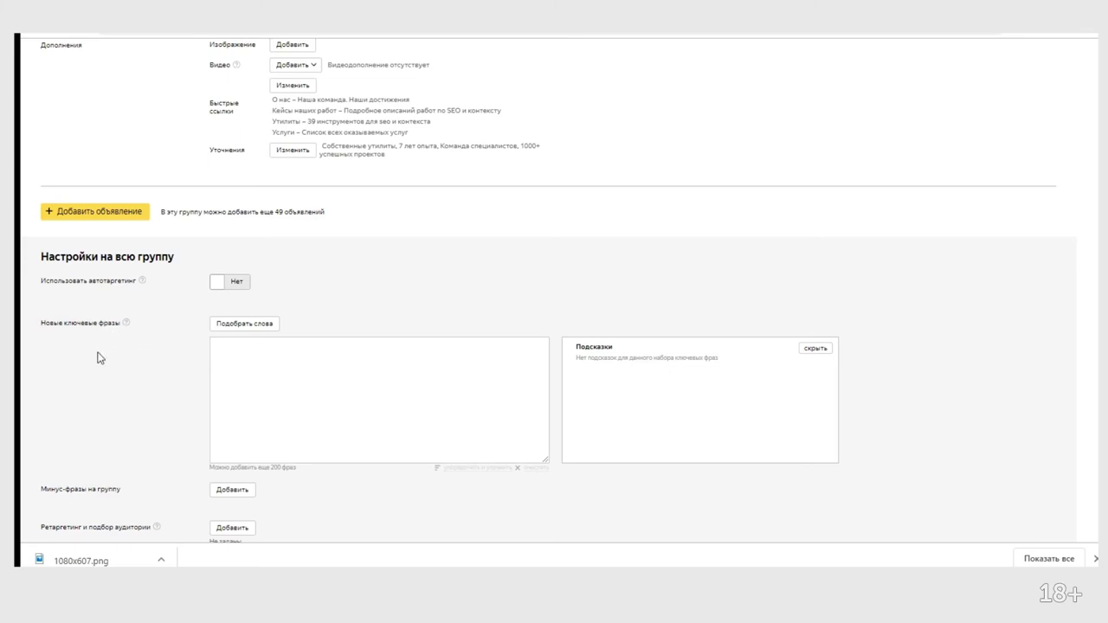
scroll(100, 358, "down", 1)
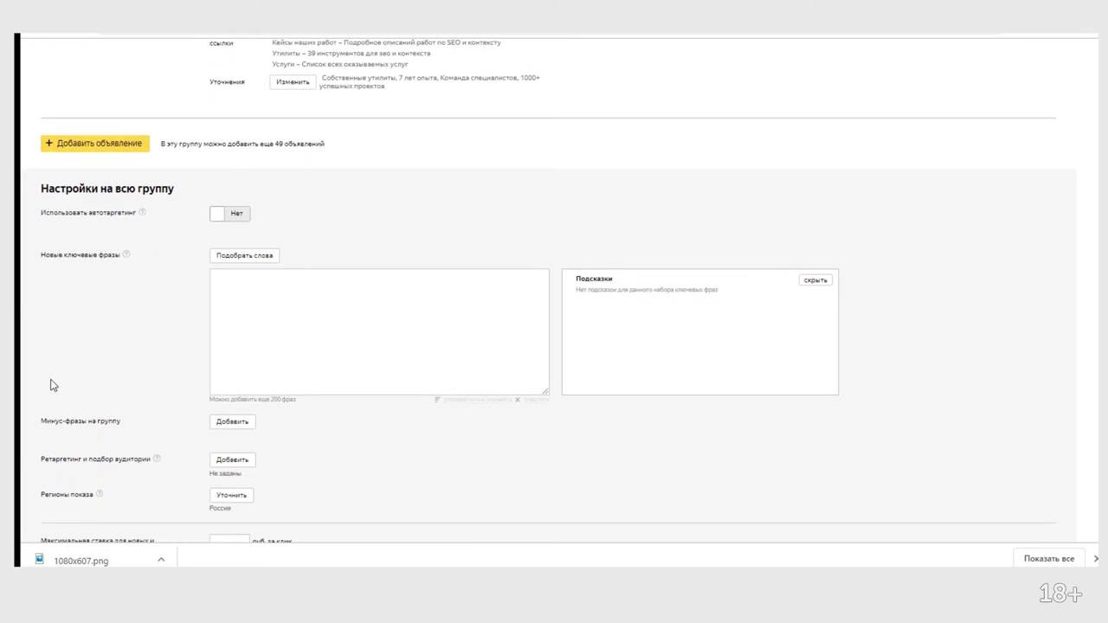
scroll(73, 395, "down", 1)
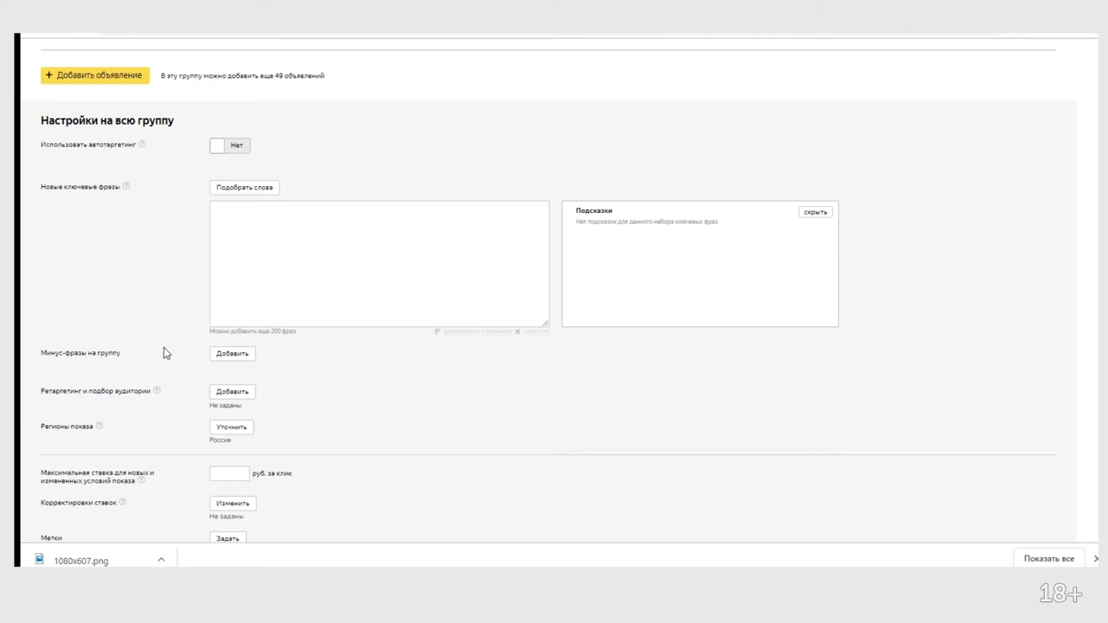
scroll(171, 332, "down", 1)
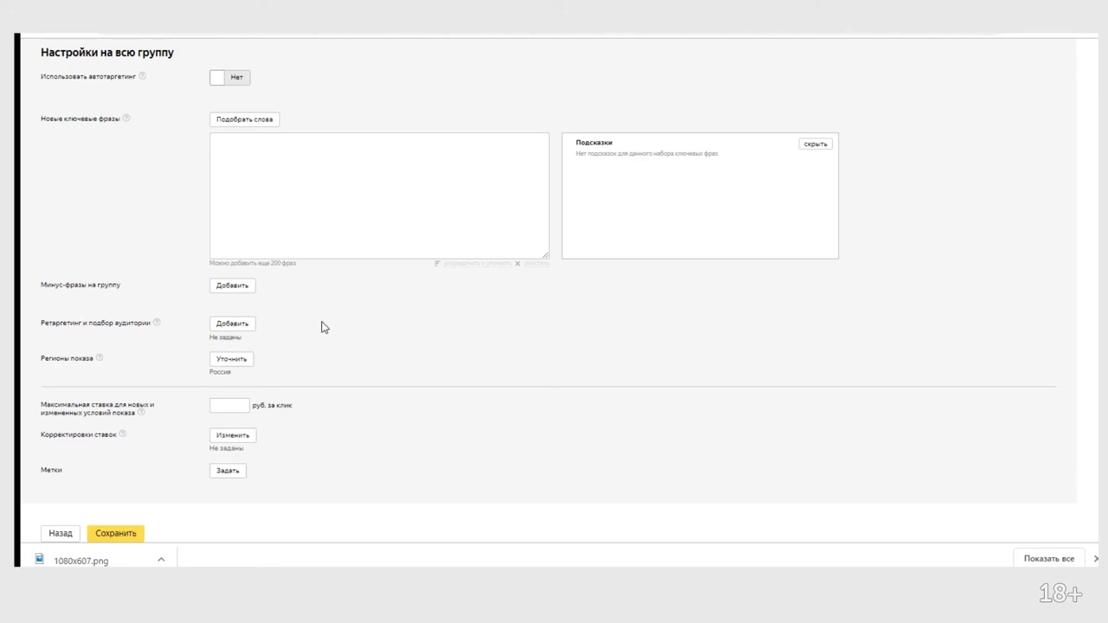
Add the retargeting condition "Ремаркетинг больше 3 мин" to the ad group and save the group
left_click(240, 327)
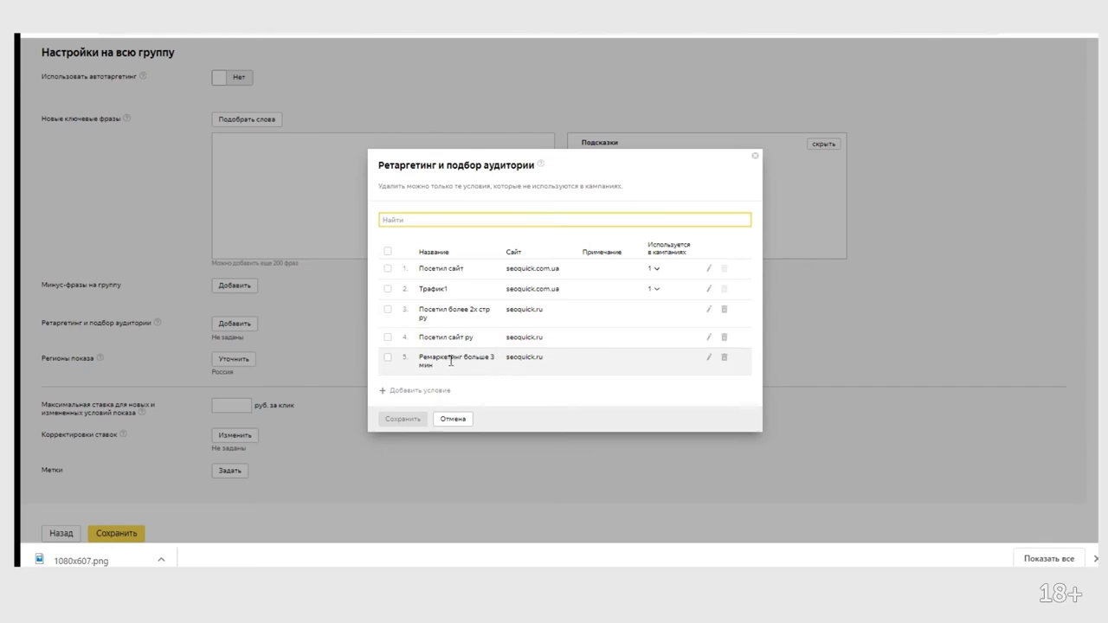
left_click(387, 360)
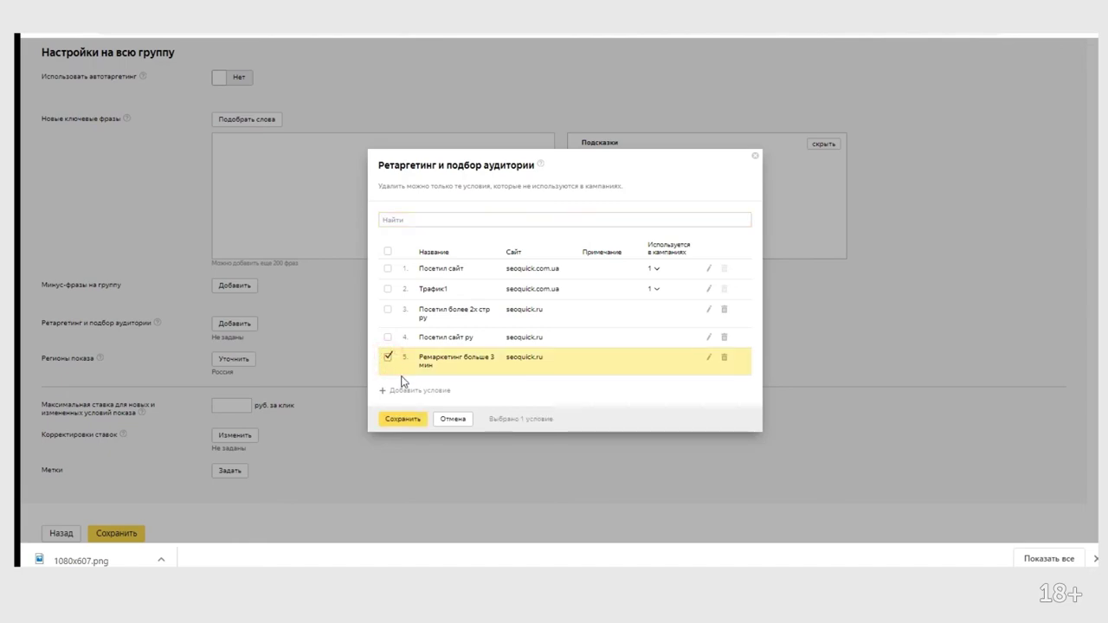
left_click(405, 418)
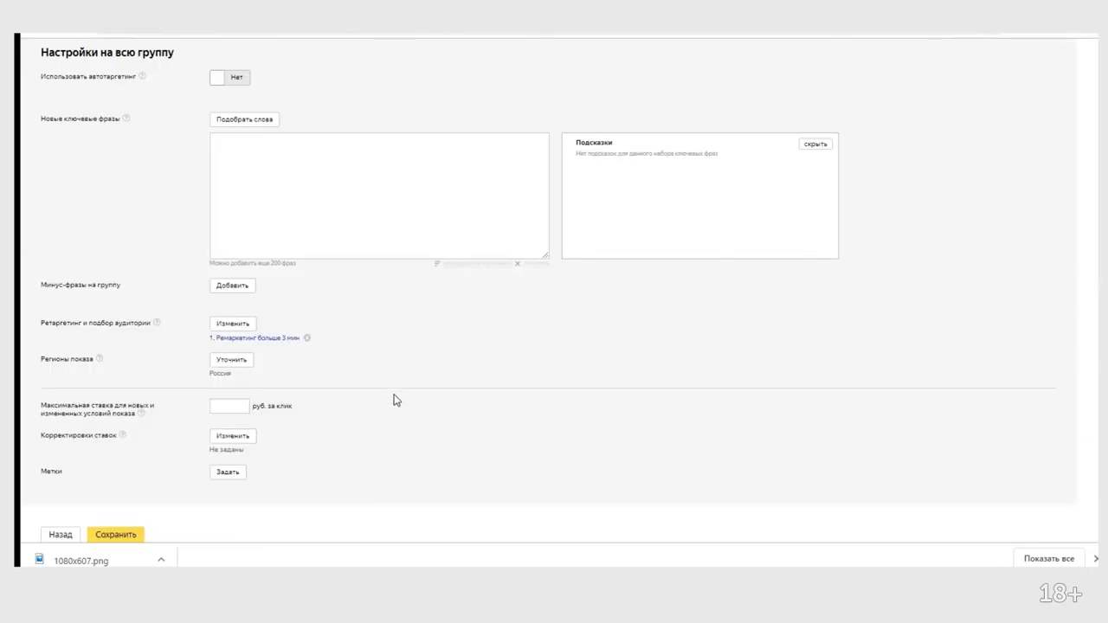
scroll(394, 400, "down", 1)
left_click(134, 493)
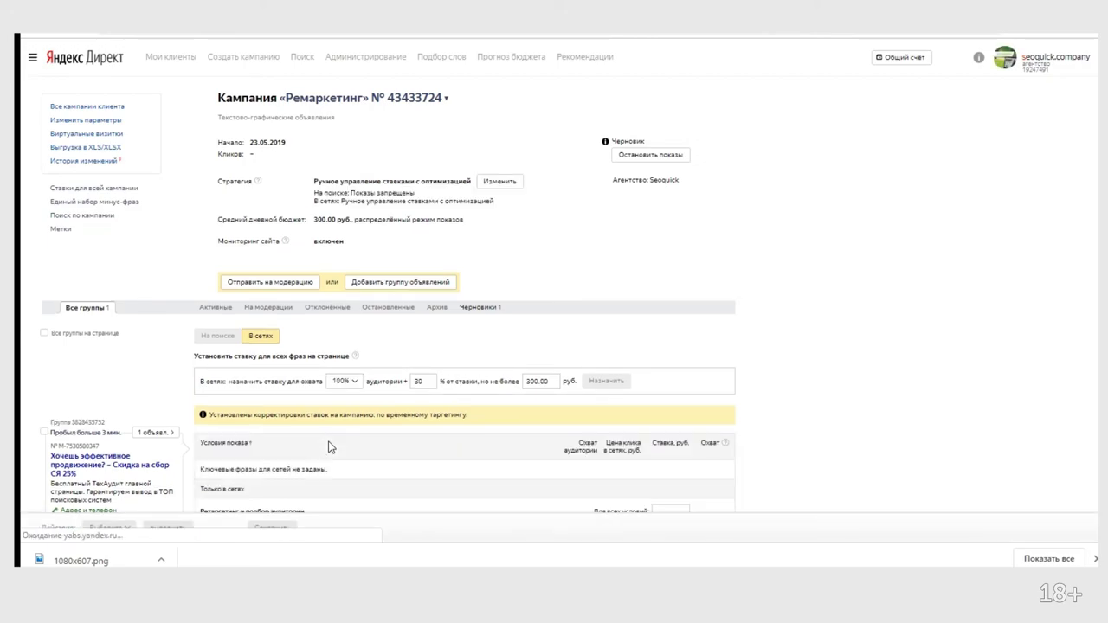
Try to set the network bid for all retargeting conditions of the group to 10 rubles
scroll(328, 447, "down", 1)
scroll(334, 447, "down", 2)
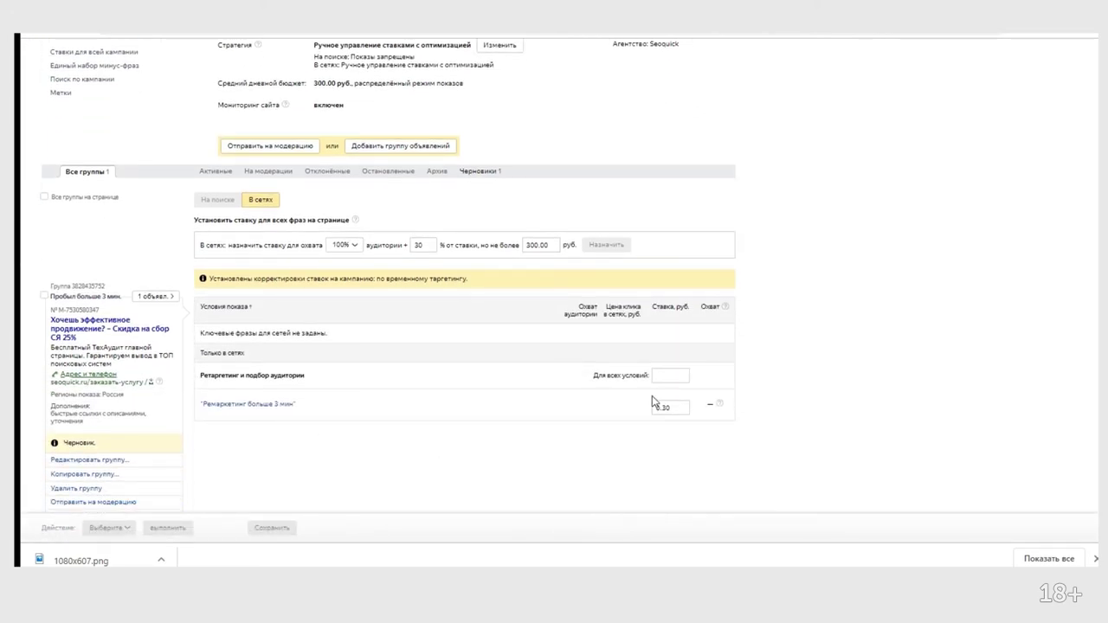
left_click(674, 378)
type("10")
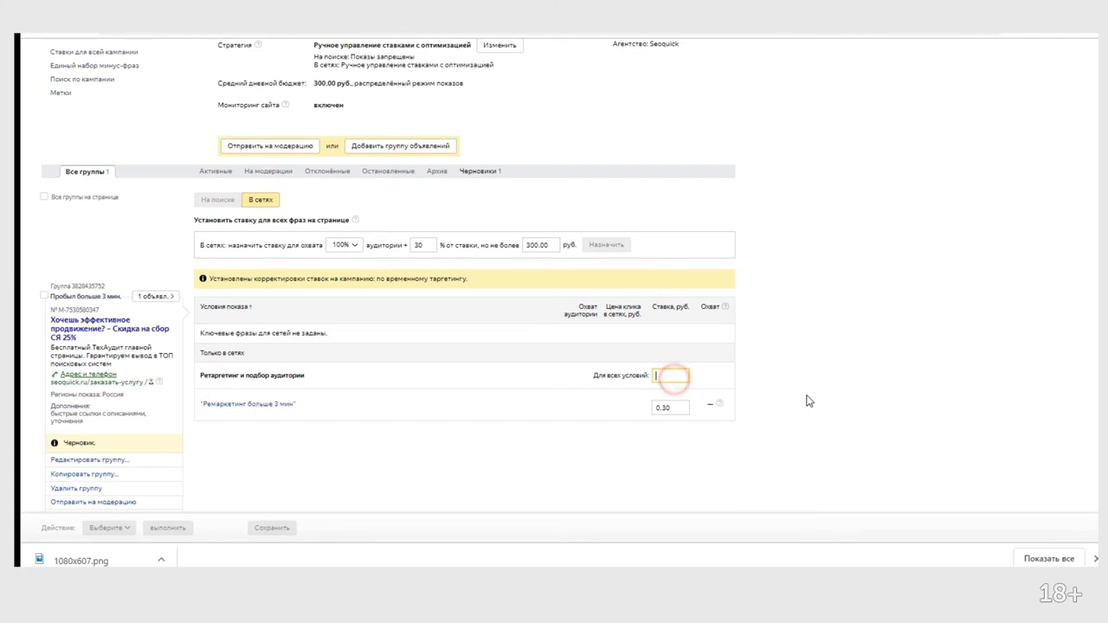
left_click(819, 398)
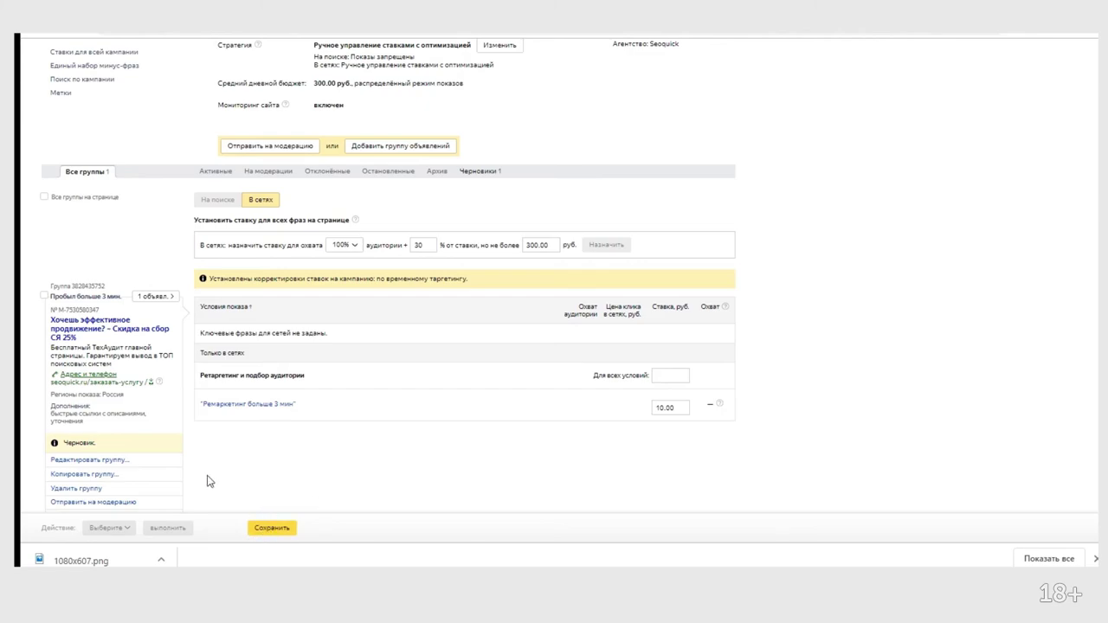
Open the ad group "Пробыл больше 3 мин." for editing, leaving the campaign page without saving its changes
scroll(230, 472, "down", 2)
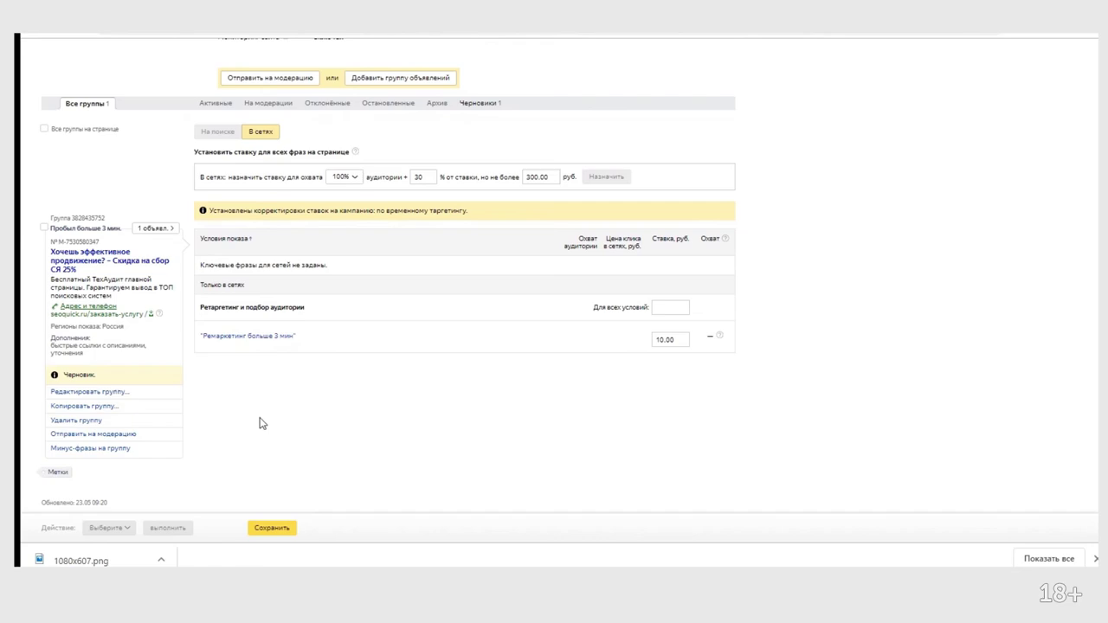
left_click(122, 394)
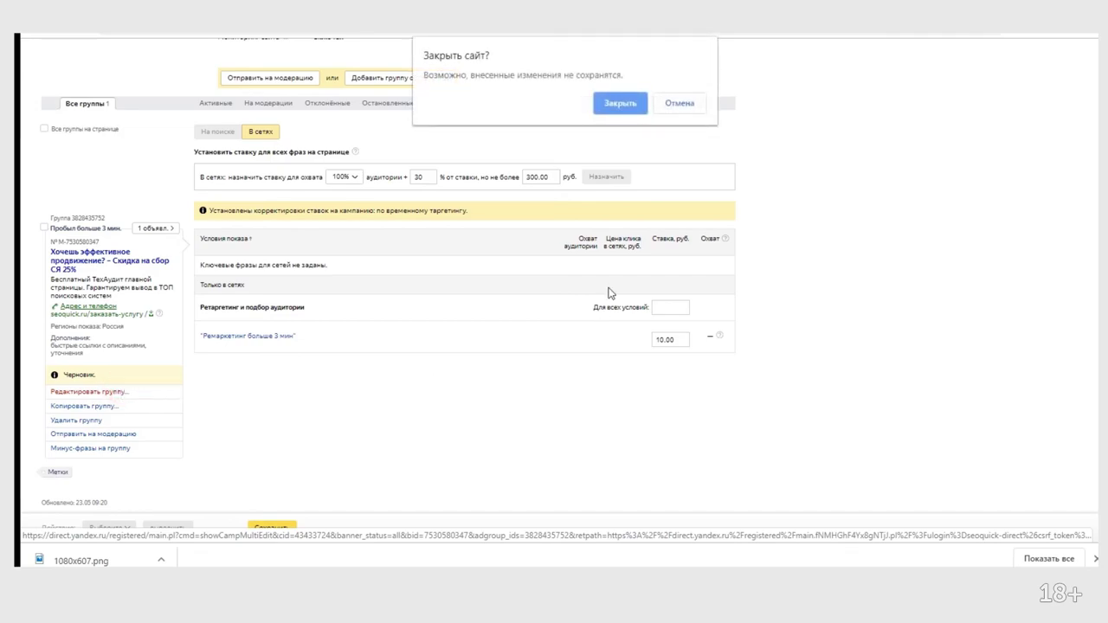
left_click(620, 104)
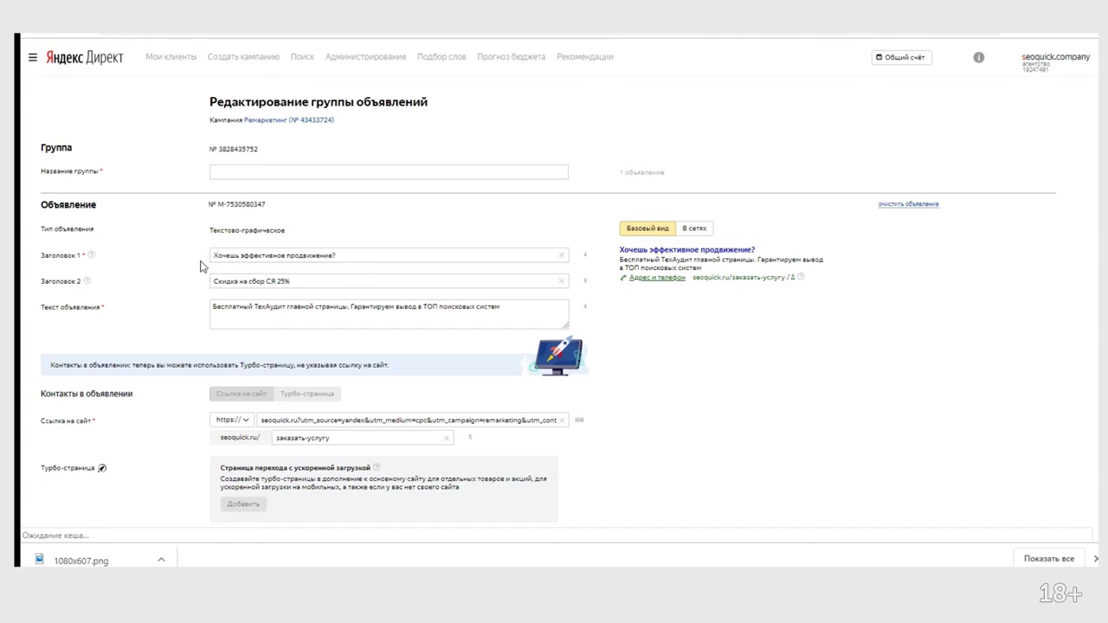
Add the previously uploaded image "500x500_Кластеризатор" to the ad and save the ad group
scroll(186, 311, "down", 2)
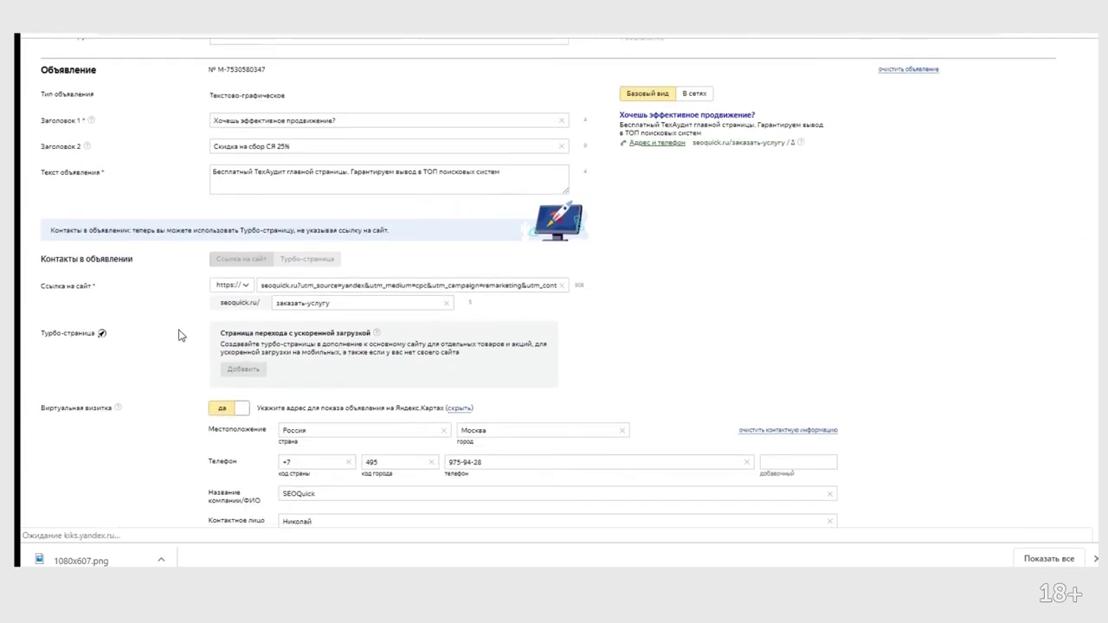
scroll(180, 336, "down", 5)
scroll(180, 336, "down", 6)
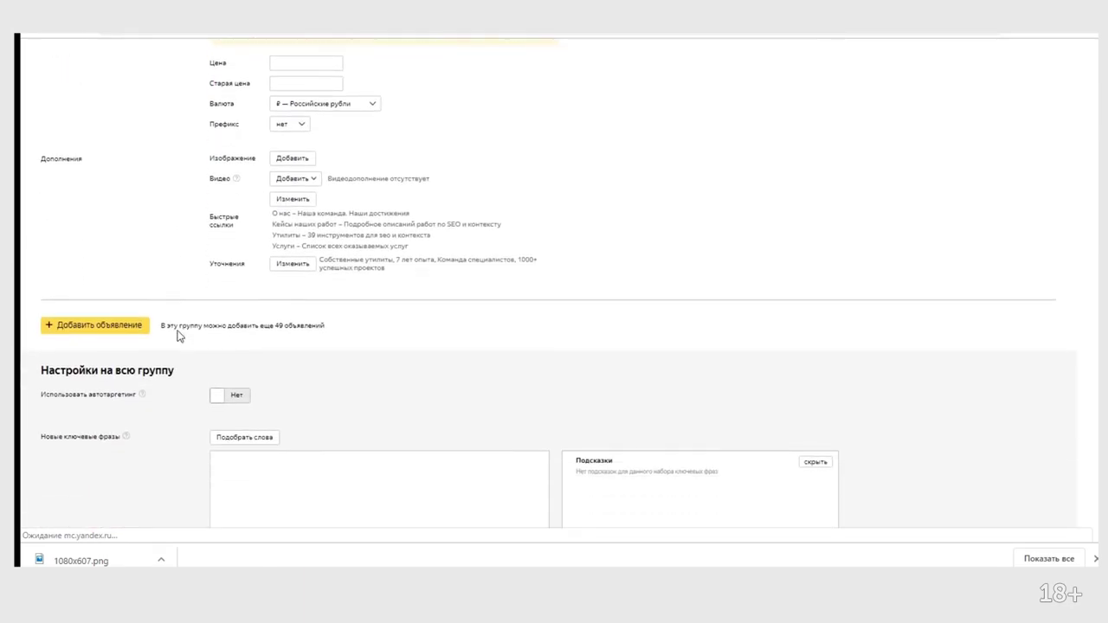
scroll(177, 335, "up", 4)
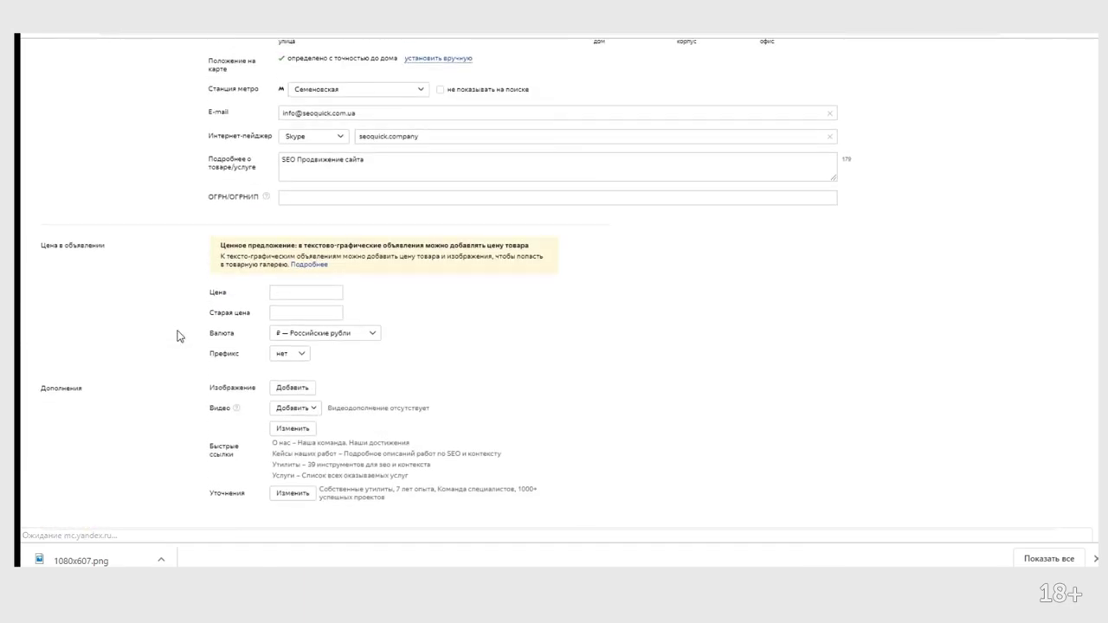
left_click(290, 390)
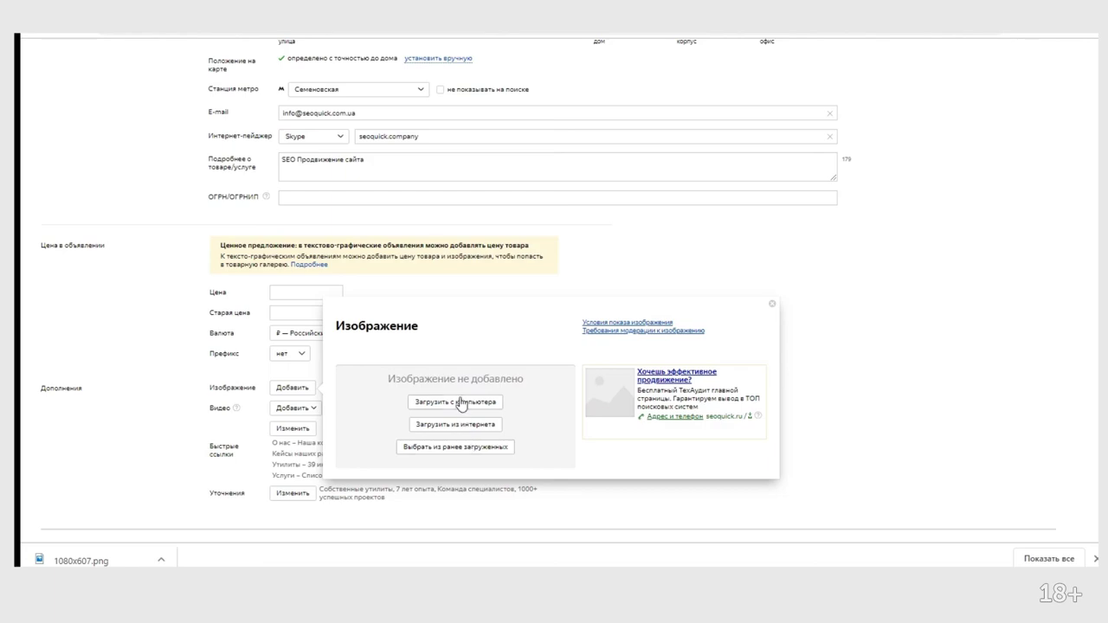
left_click(479, 449)
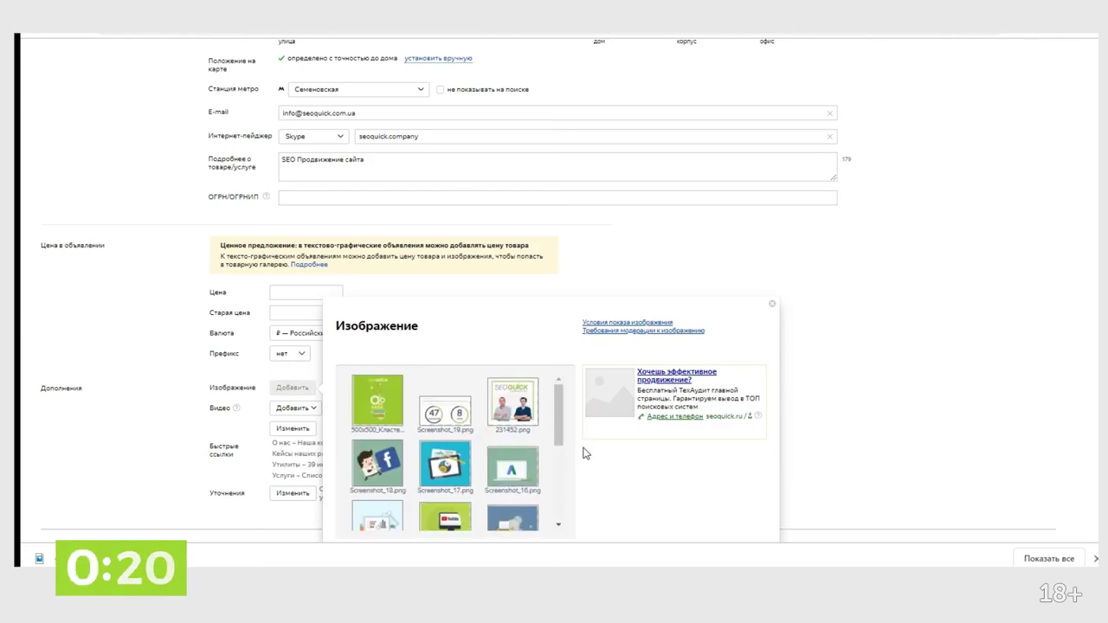
scroll(588, 453, "down", 1)
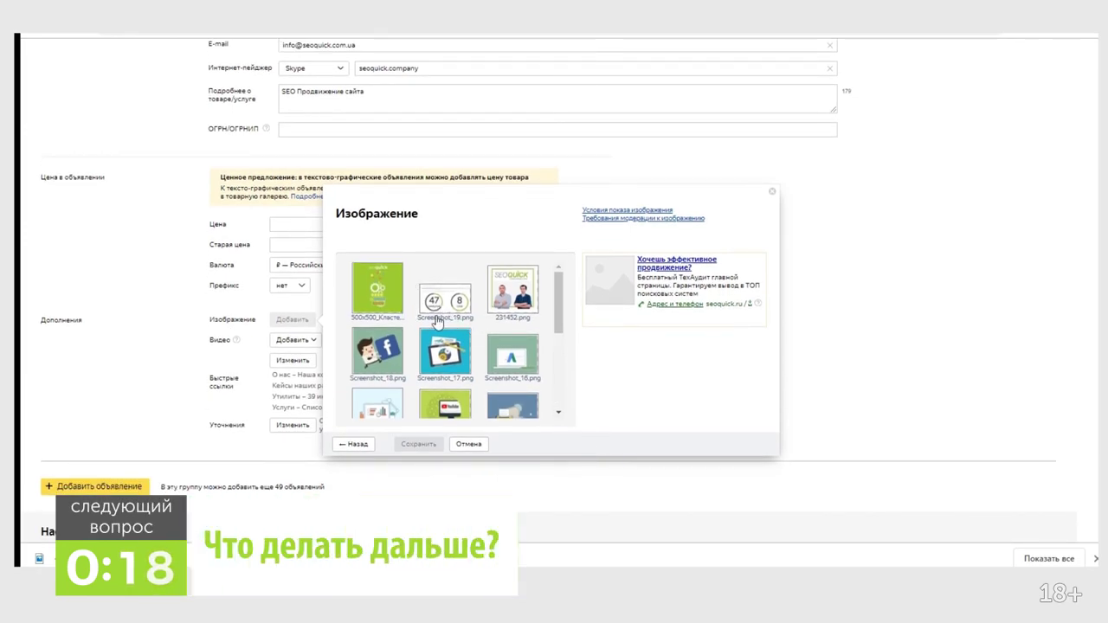
scroll(451, 333, "down", 1)
scroll(451, 334, "up", 1)
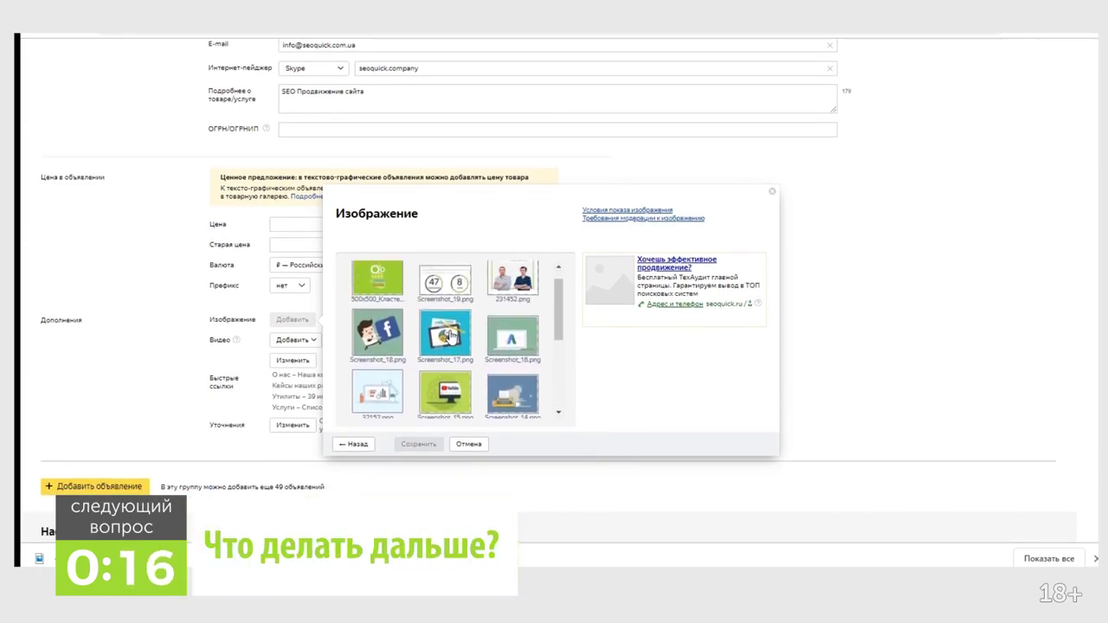
left_click(383, 287)
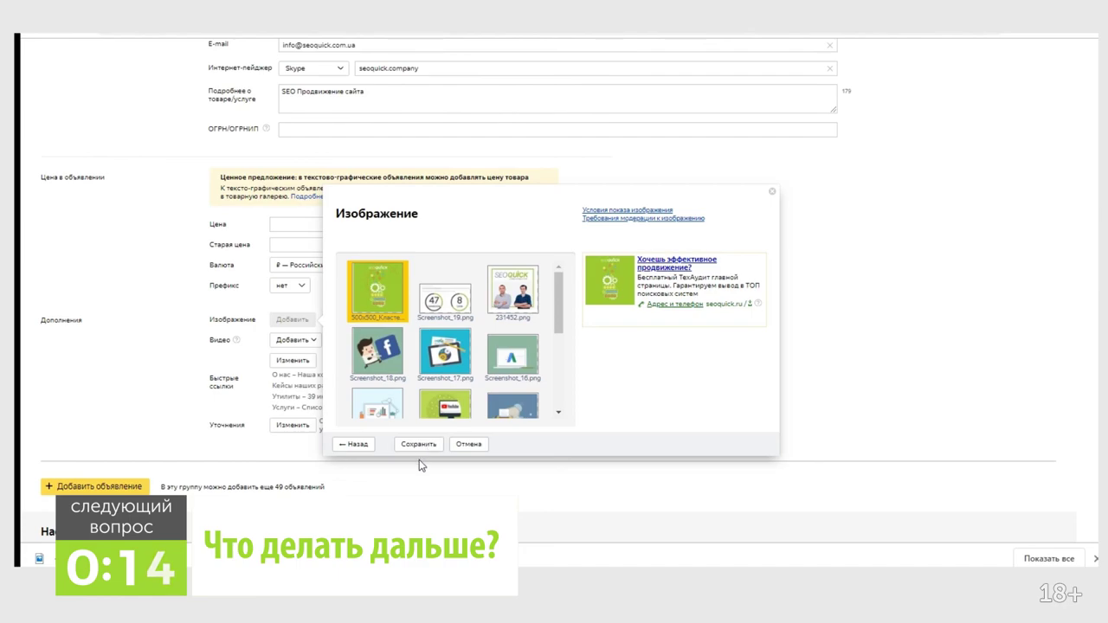
left_click(419, 444)
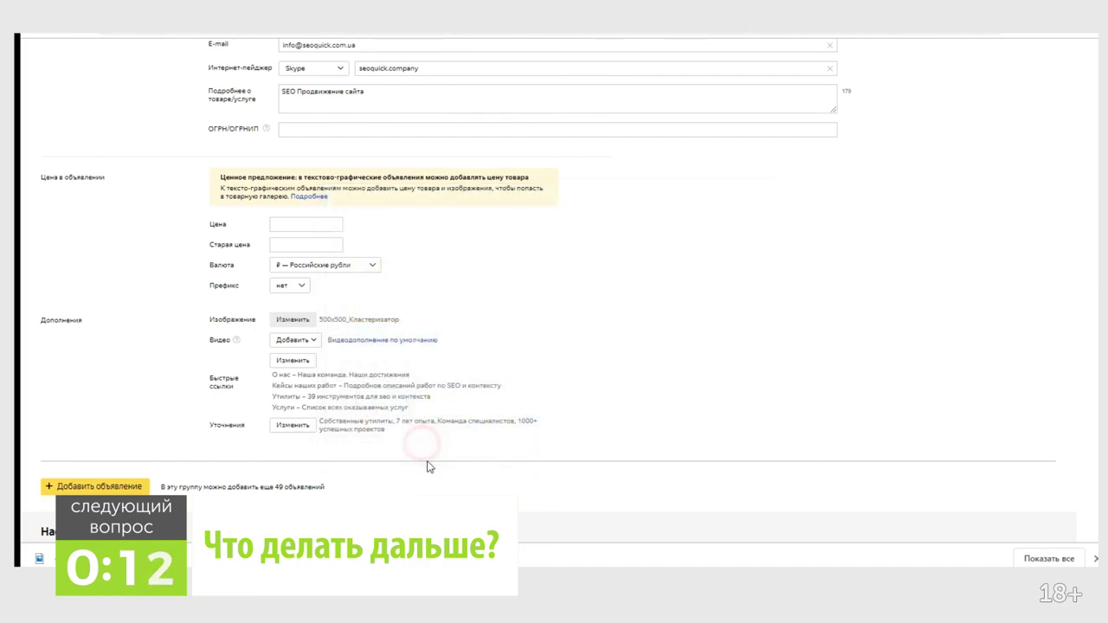
scroll(305, 396, "down", 6)
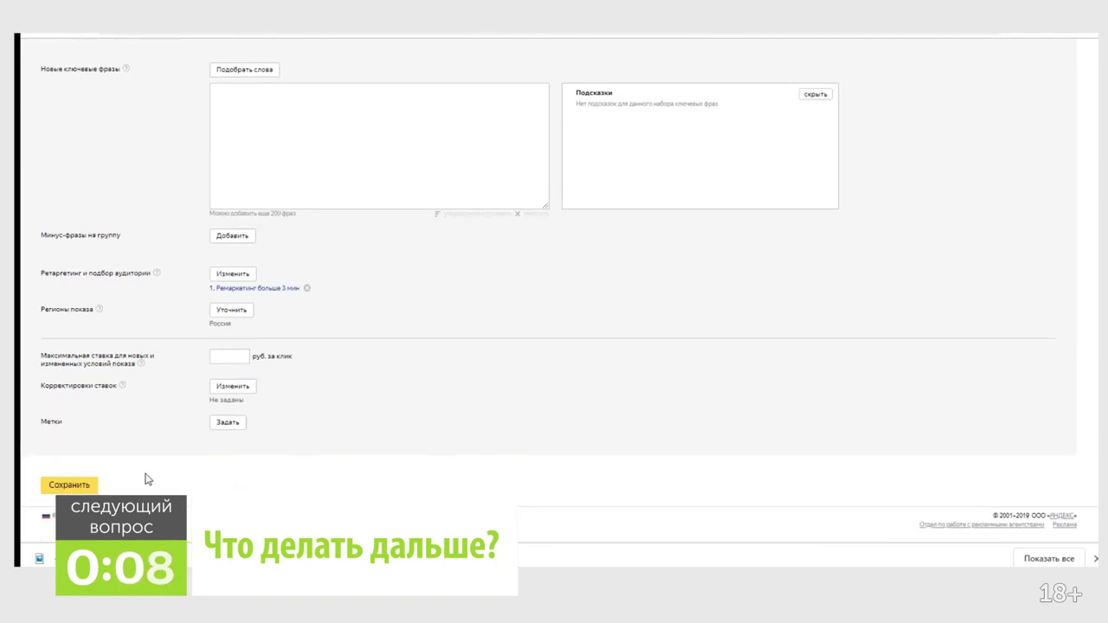
left_click(80, 486)
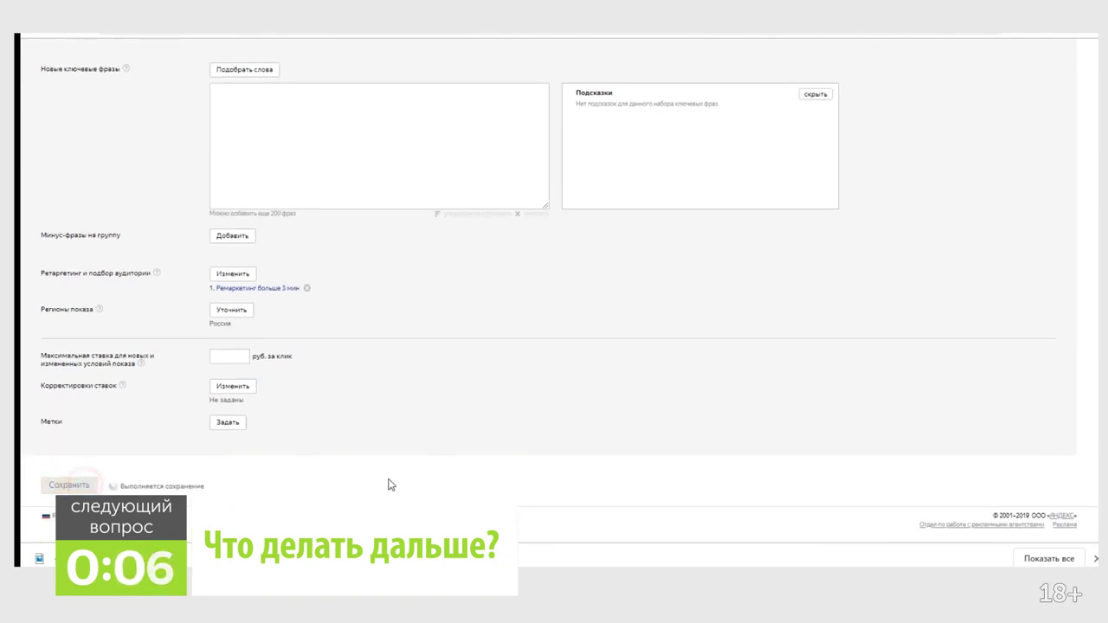